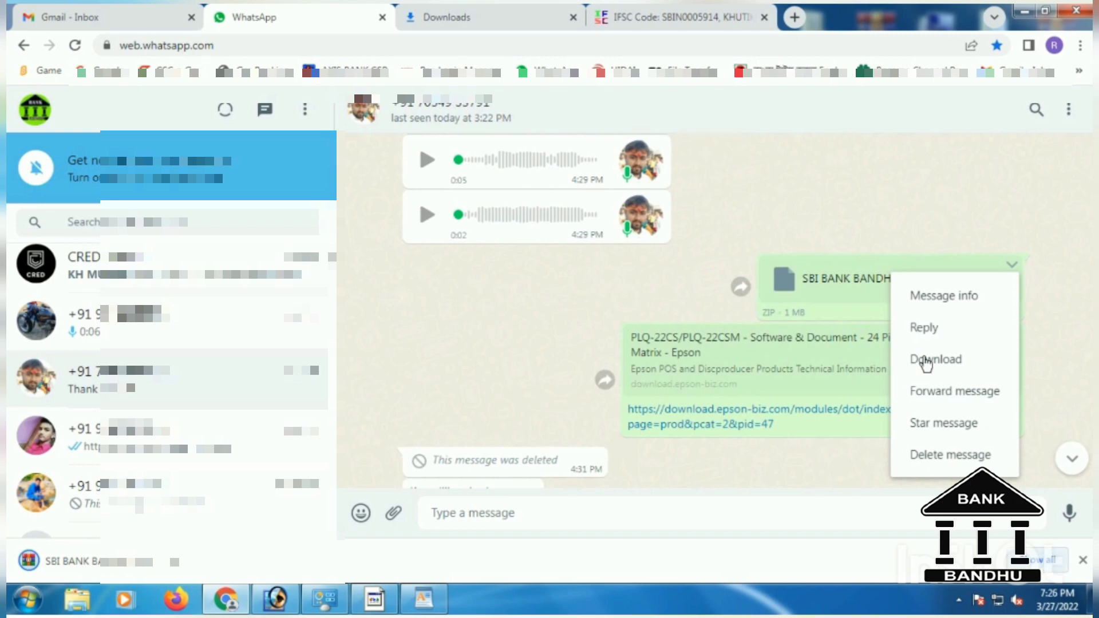
Open Chrome's full downloads page showing SBI BANK BANDHU.zip and its (1) copy.
click(1045, 560)
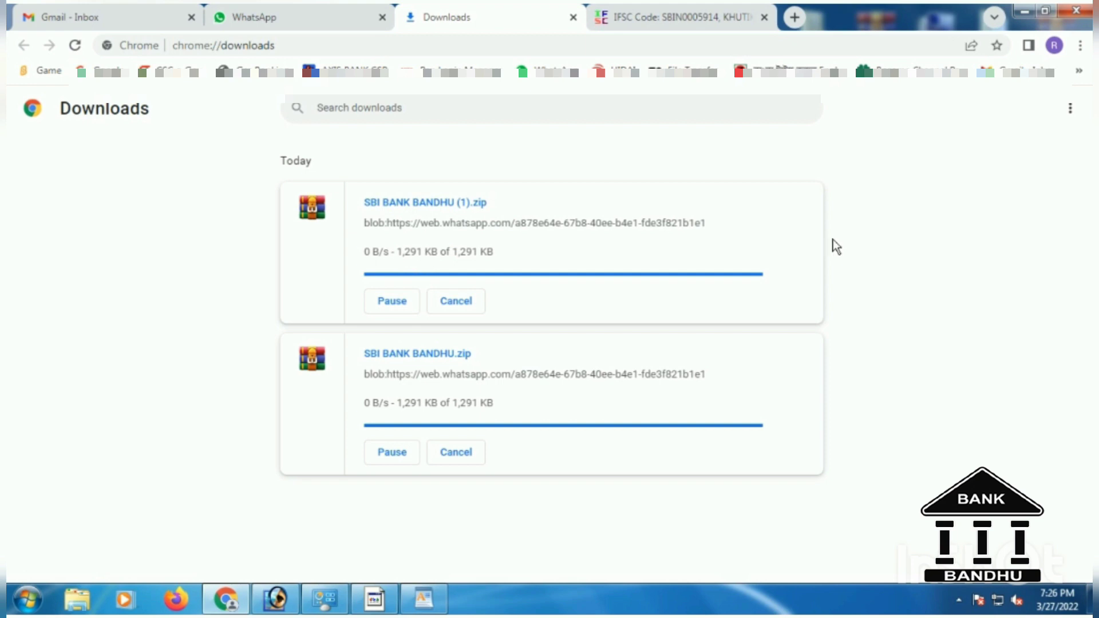
Cancel the duplicate SBI BANK BANDHU (1).zip download and locate SBI BANK BANDHU.zip in its folder.
click(456, 302)
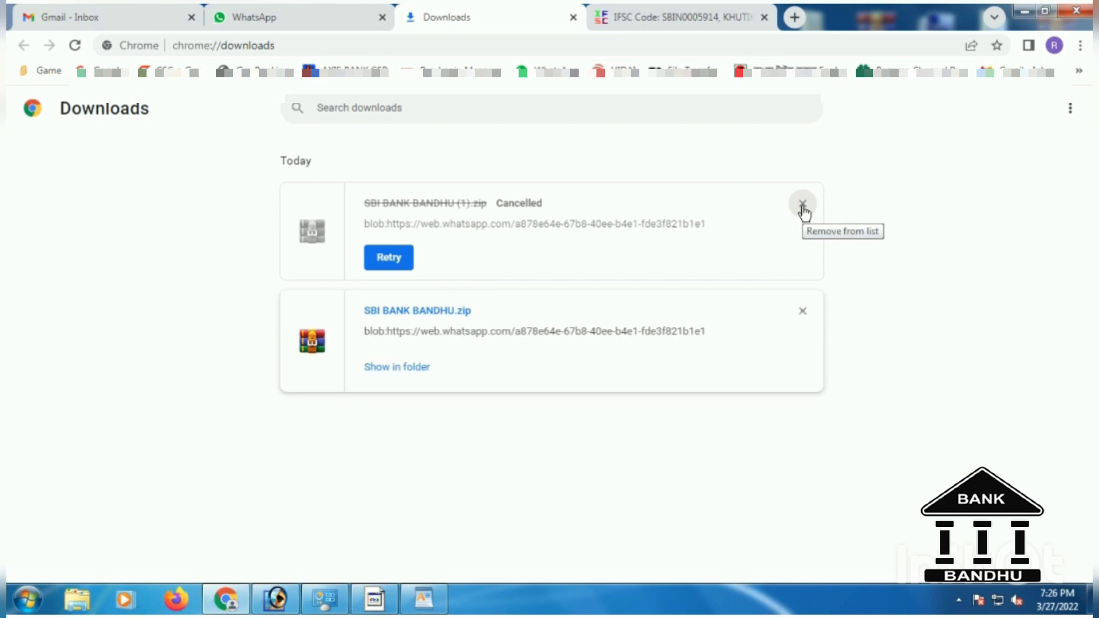
click(400, 367)
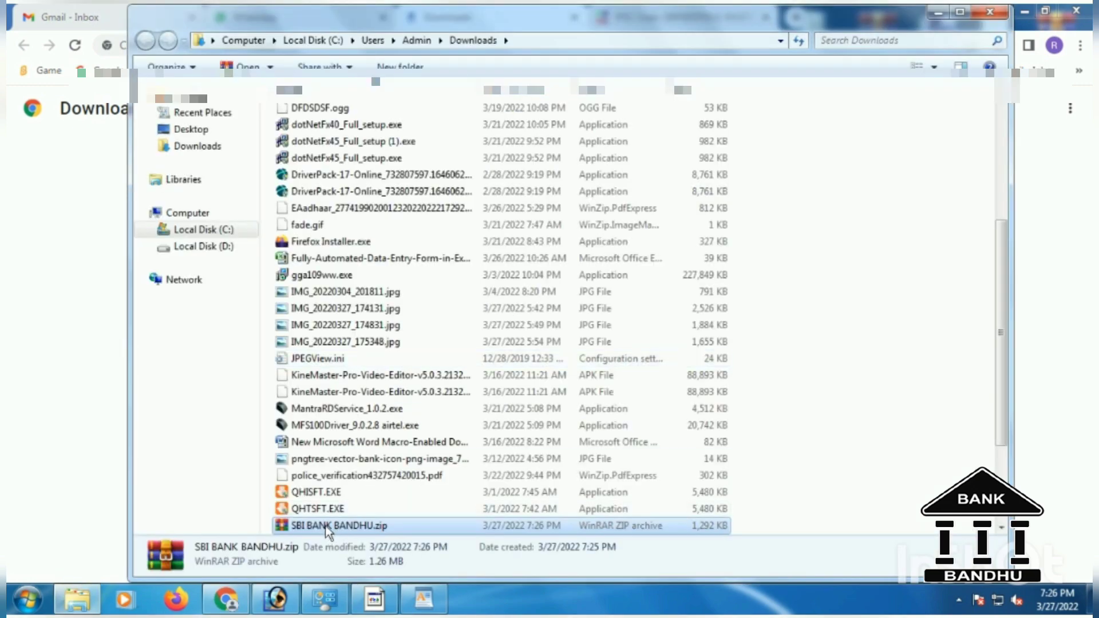
click(326, 526)
Cut SBI BANK BANDHU.zip, then close Explorer and minimize Chrome to reach the desktop.
right_click(325, 525)
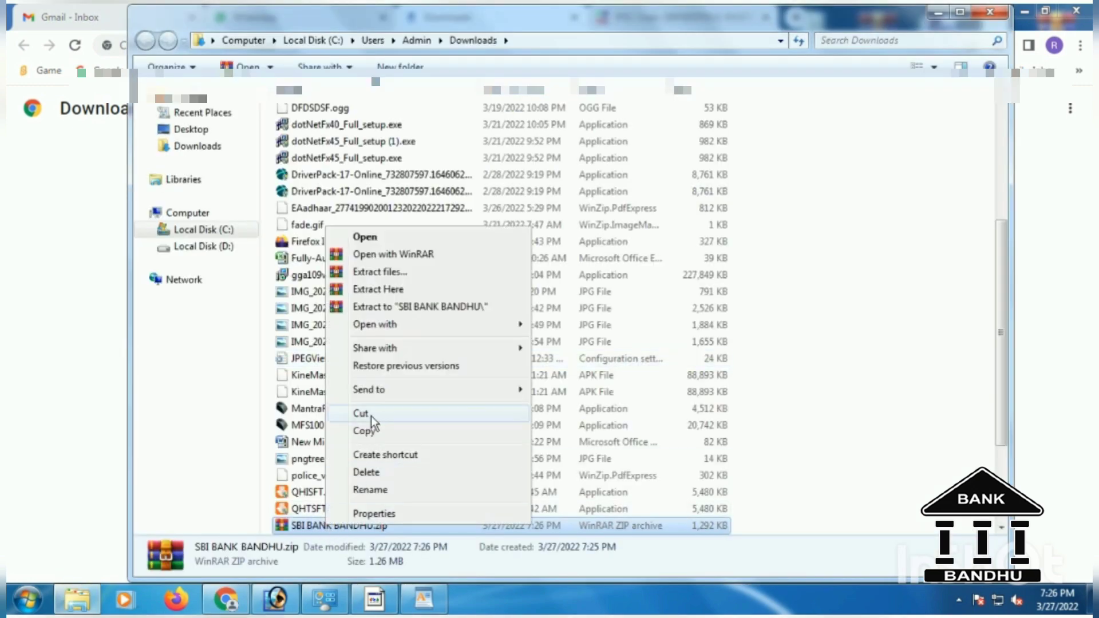
click(371, 417)
click(987, 12)
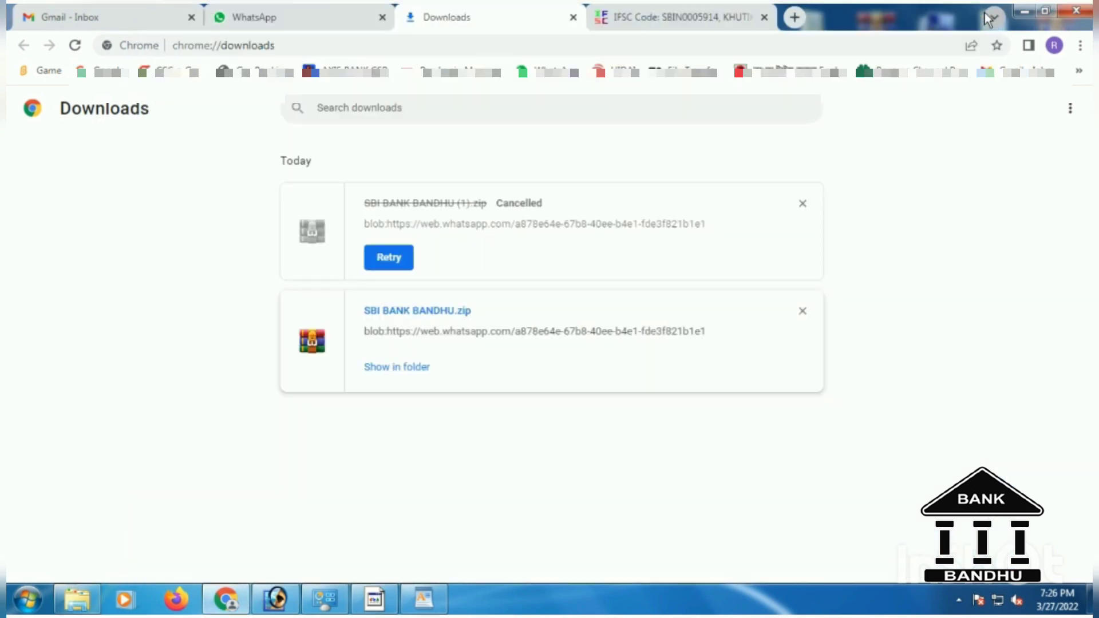
click(1019, 13)
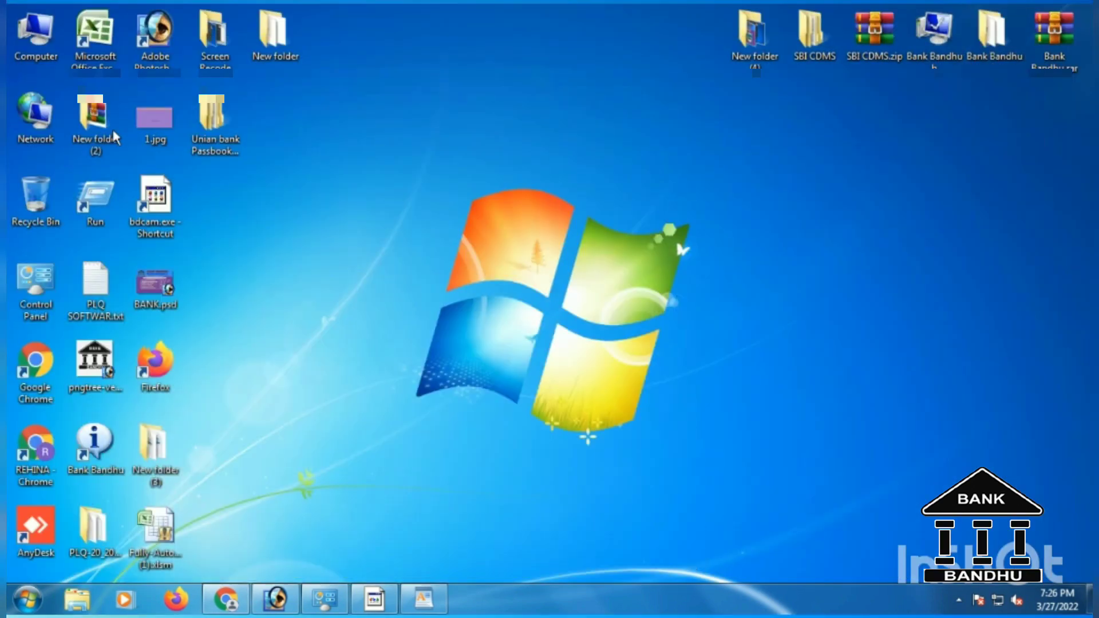
Paste SBI BANK BANDHU.zip into Local Disk (D:).
double_click(27, 31)
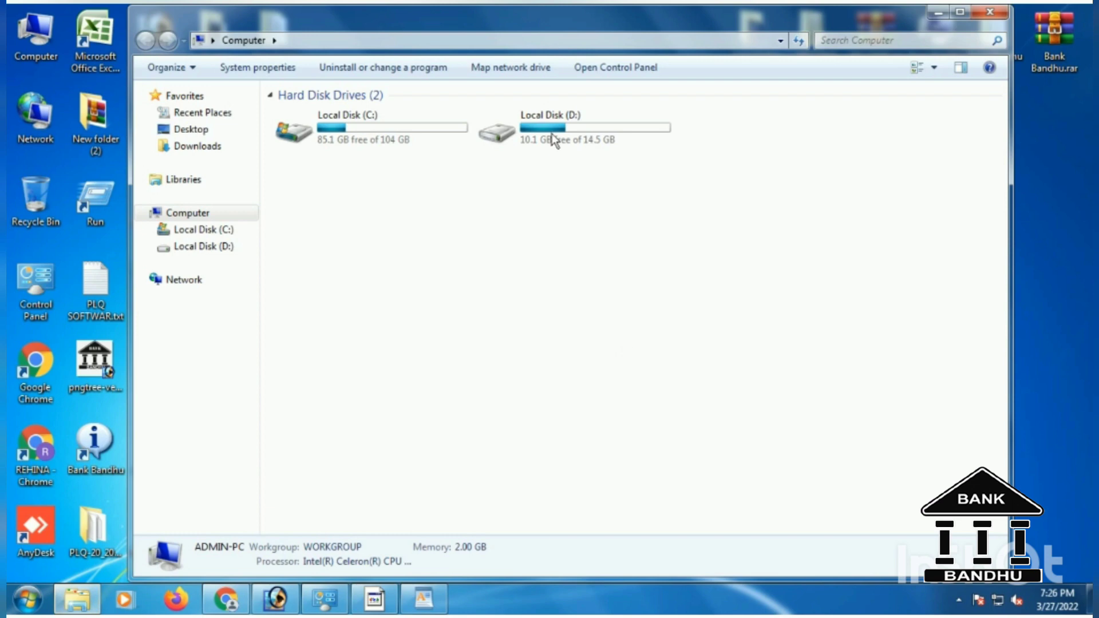
double_click(552, 132)
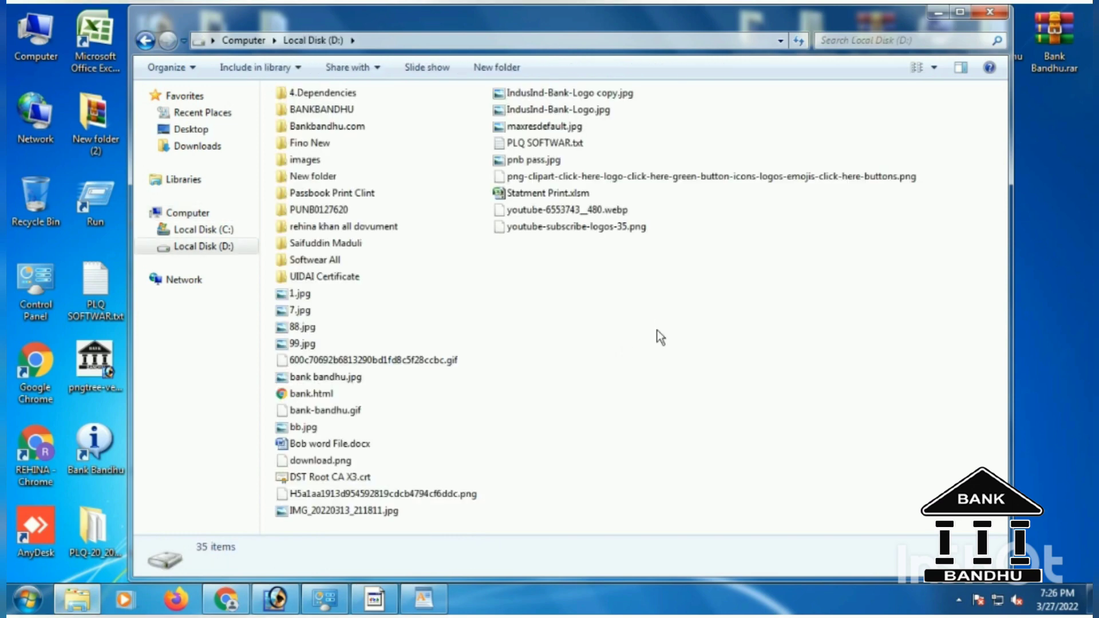
right_click(687, 301)
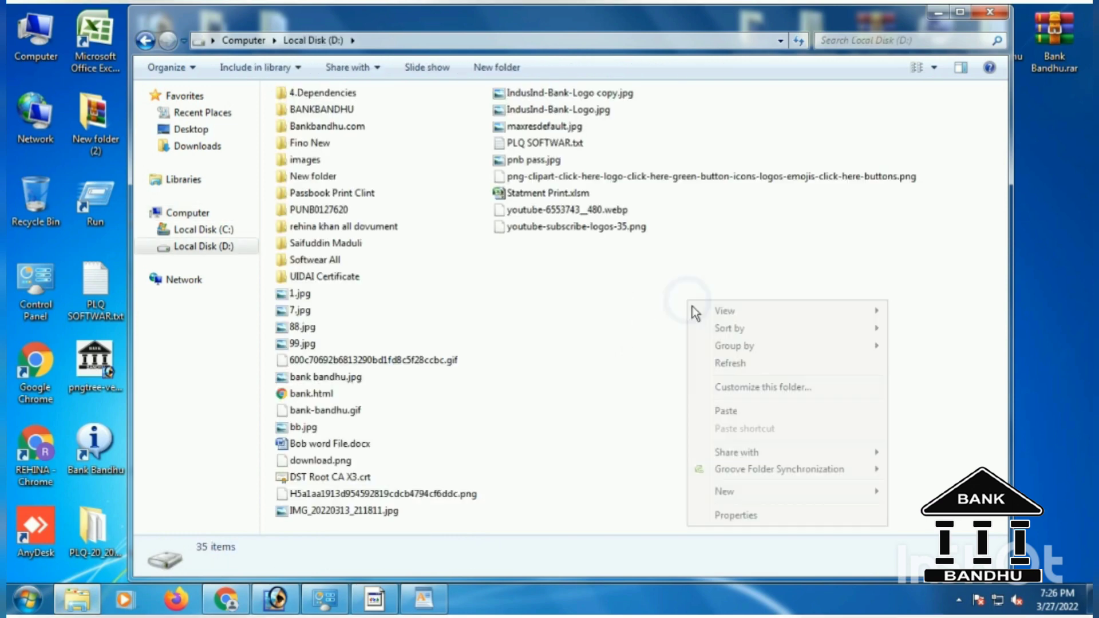
click(724, 412)
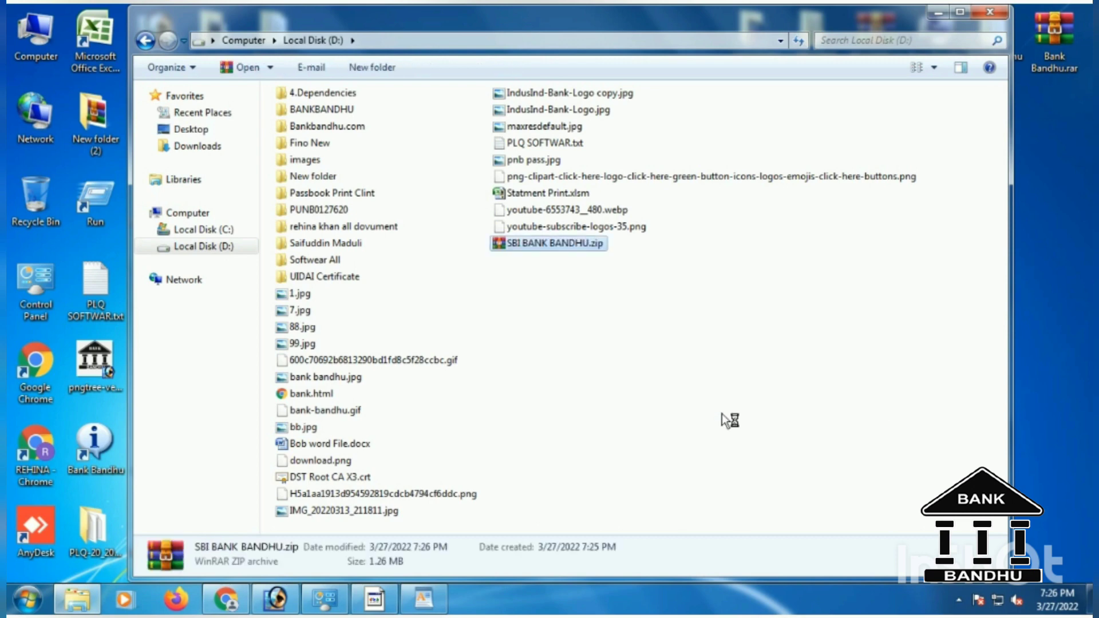
Extract the zip on D: and open the SBI BANK BANDHU folder's contents.
right_click(548, 242)
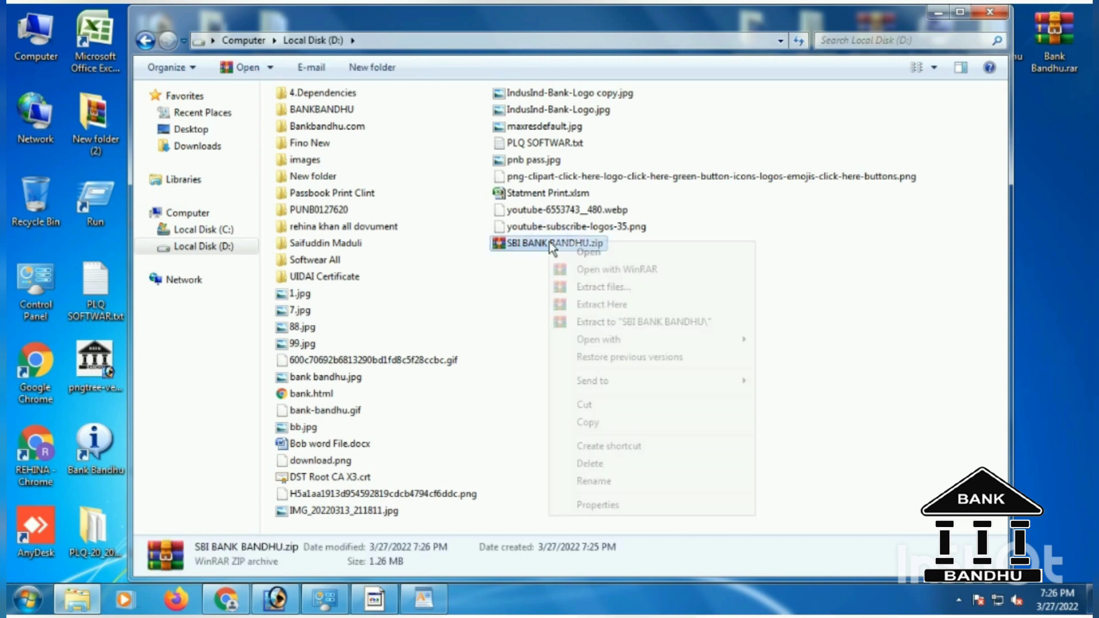
click(621, 304)
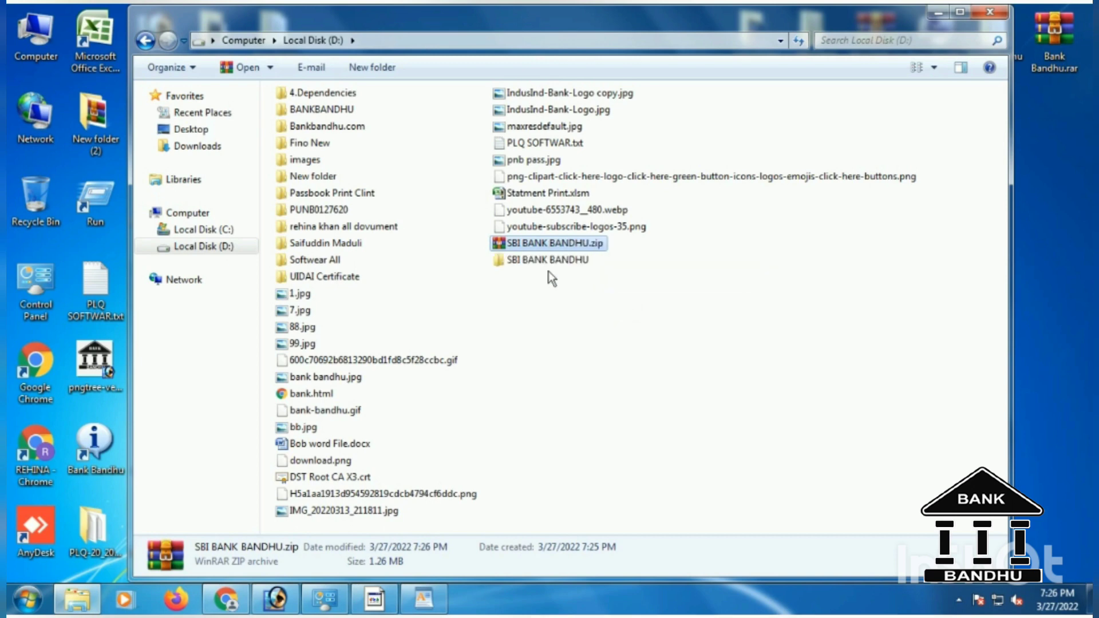
double_click(530, 263)
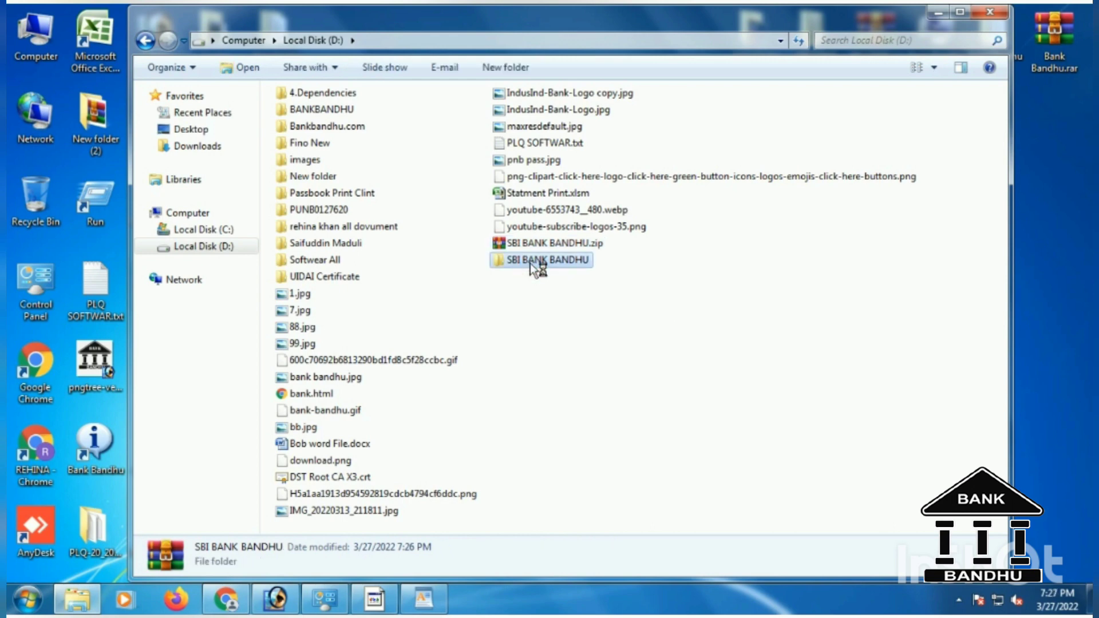
double_click(304, 132)
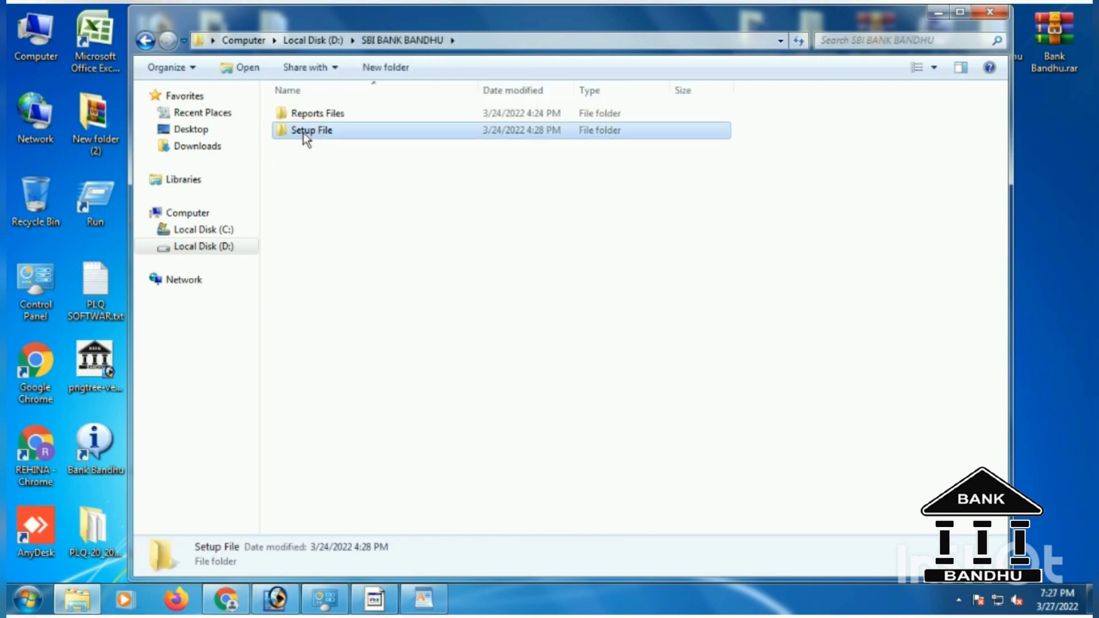
Send a shortcut to Bank Bandhu.xlsm from Setup File to the desktop, then close Explorer.
double_click(309, 113)
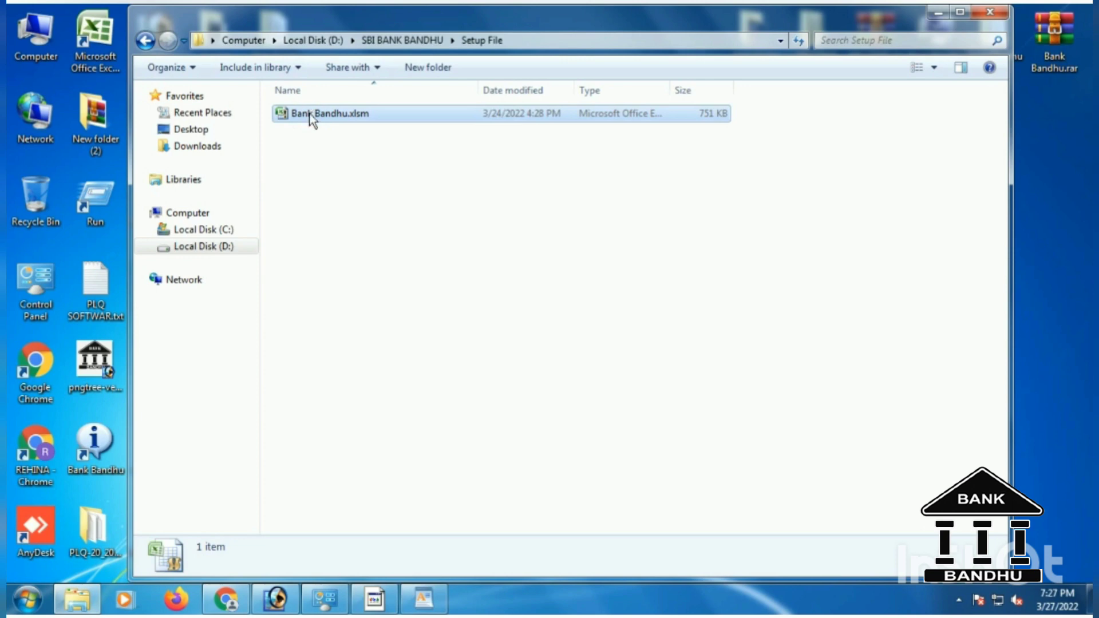
right_click(309, 113)
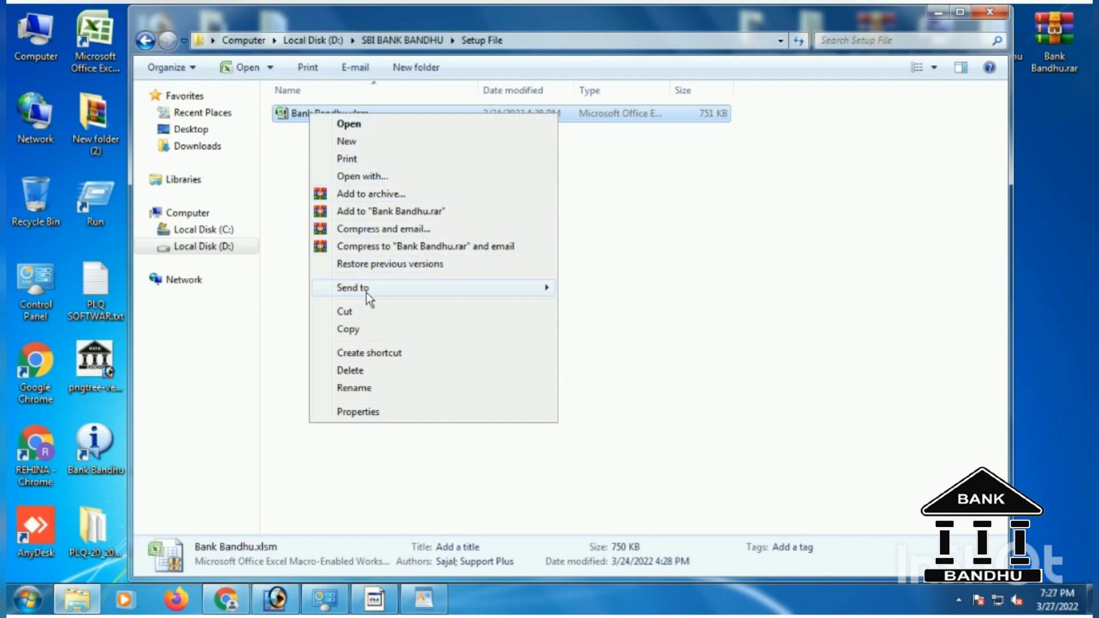
mouse_move(366, 291)
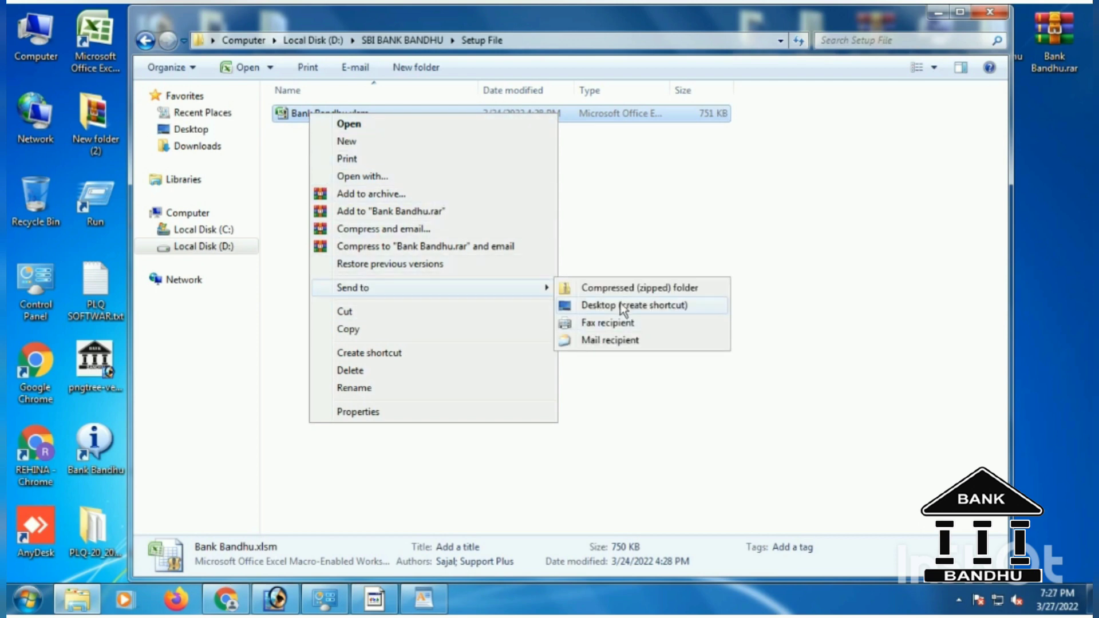
click(623, 307)
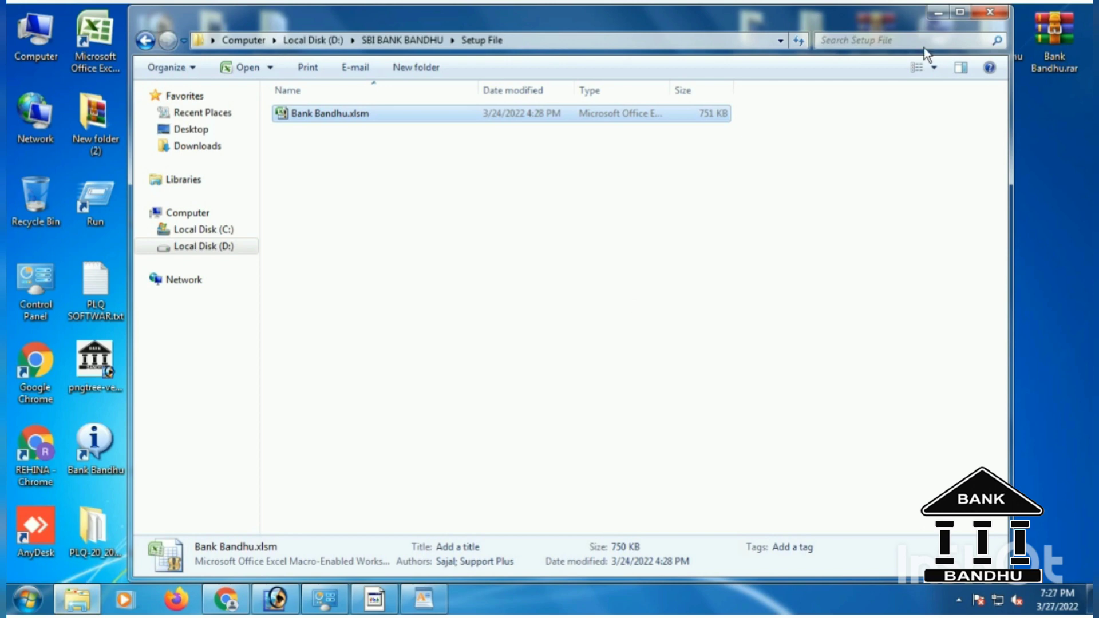
click(982, 17)
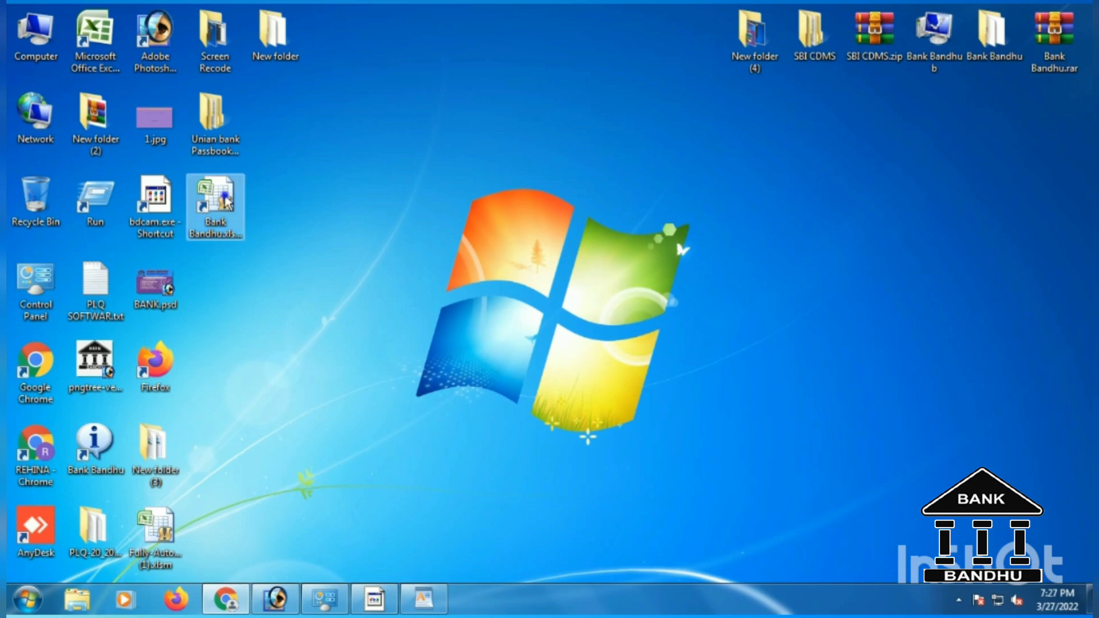
Open the workbook shortcut's properties and browse its available icons.
right_click(226, 201)
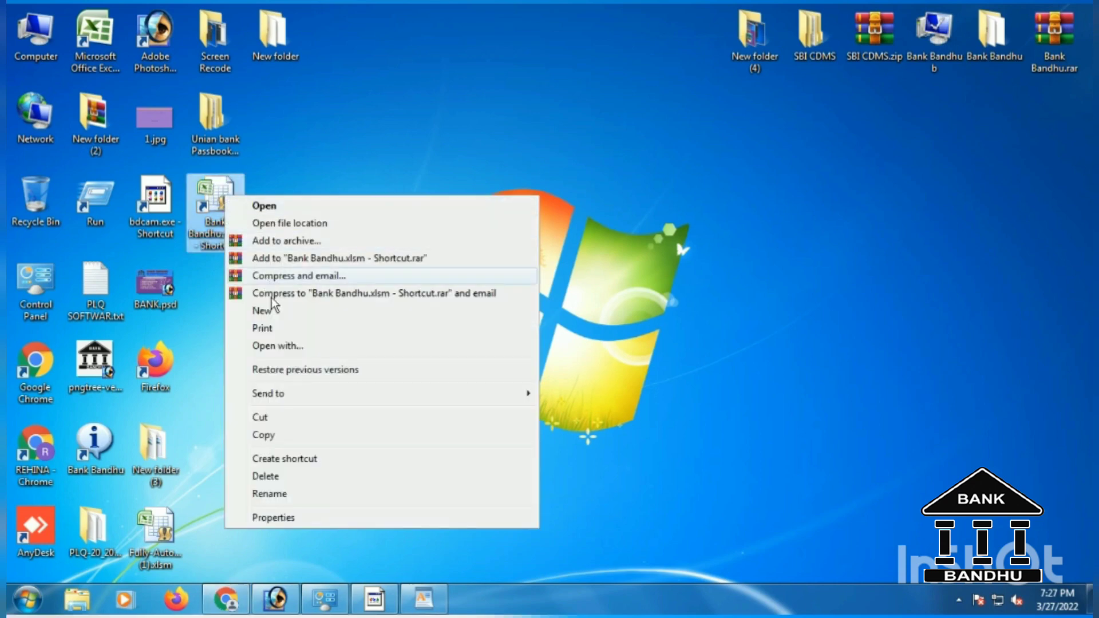
click(281, 519)
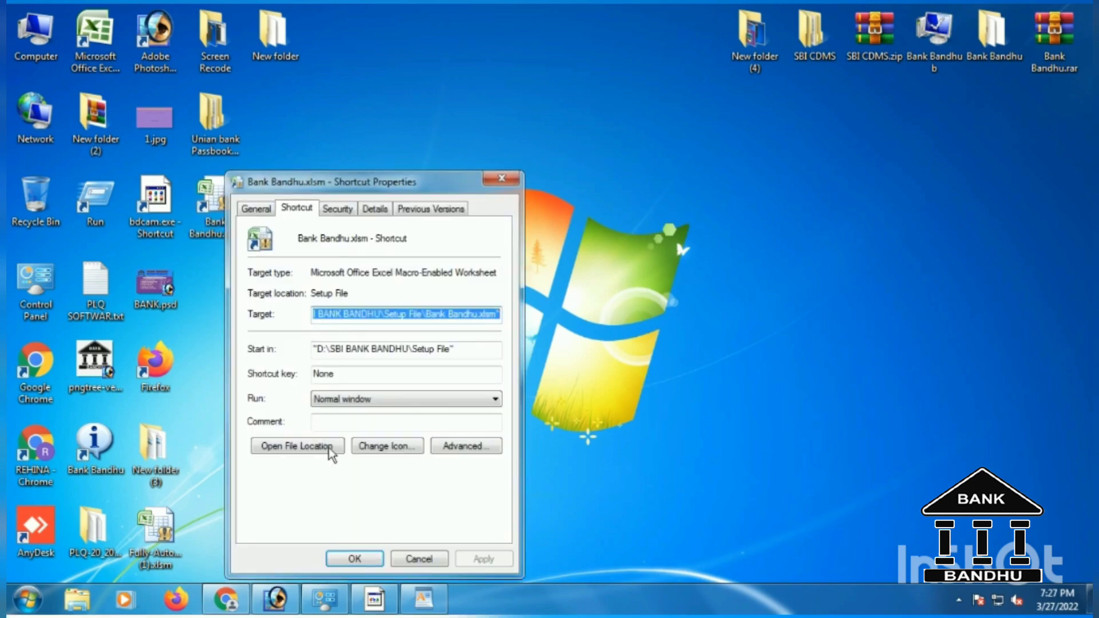
click(383, 446)
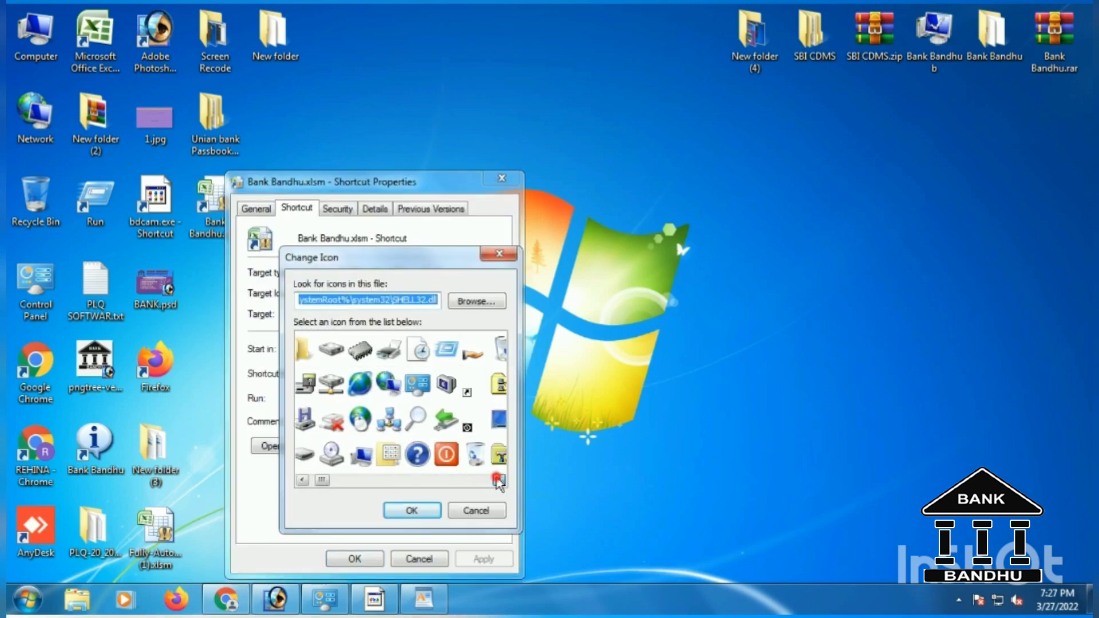
click(499, 480)
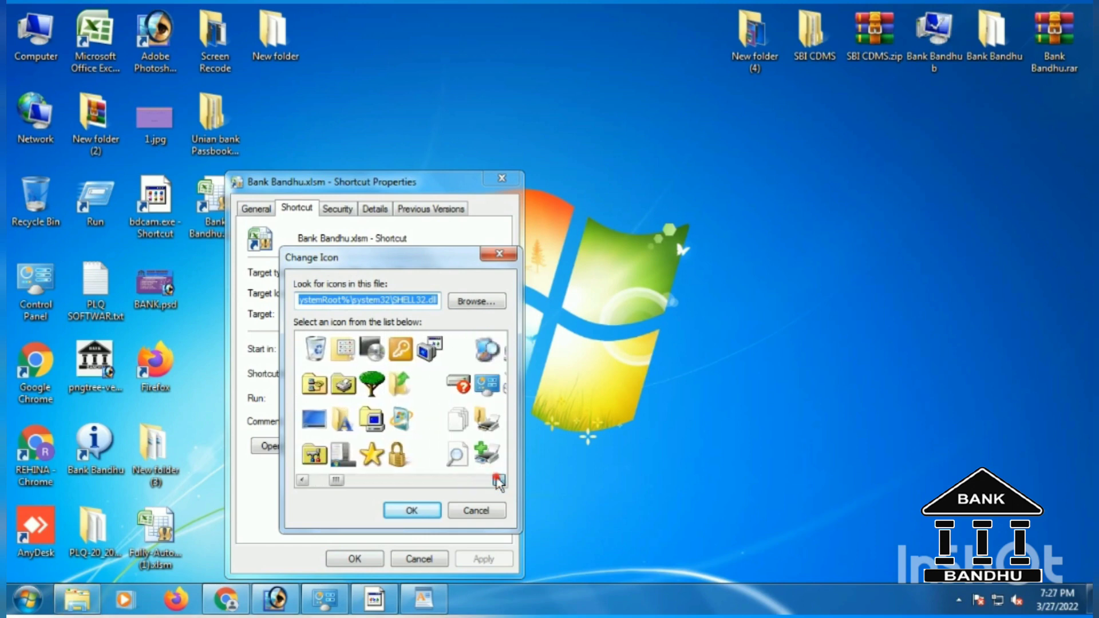
click(498, 480)
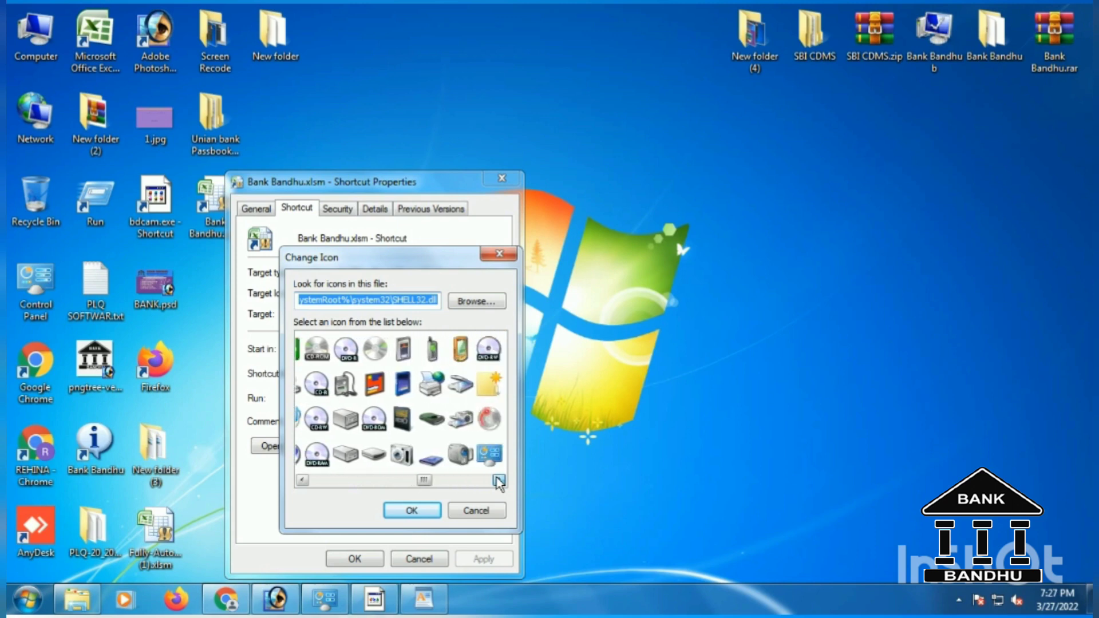
click(498, 480)
click(498, 481)
click(499, 480)
click(498, 481)
click(498, 481)
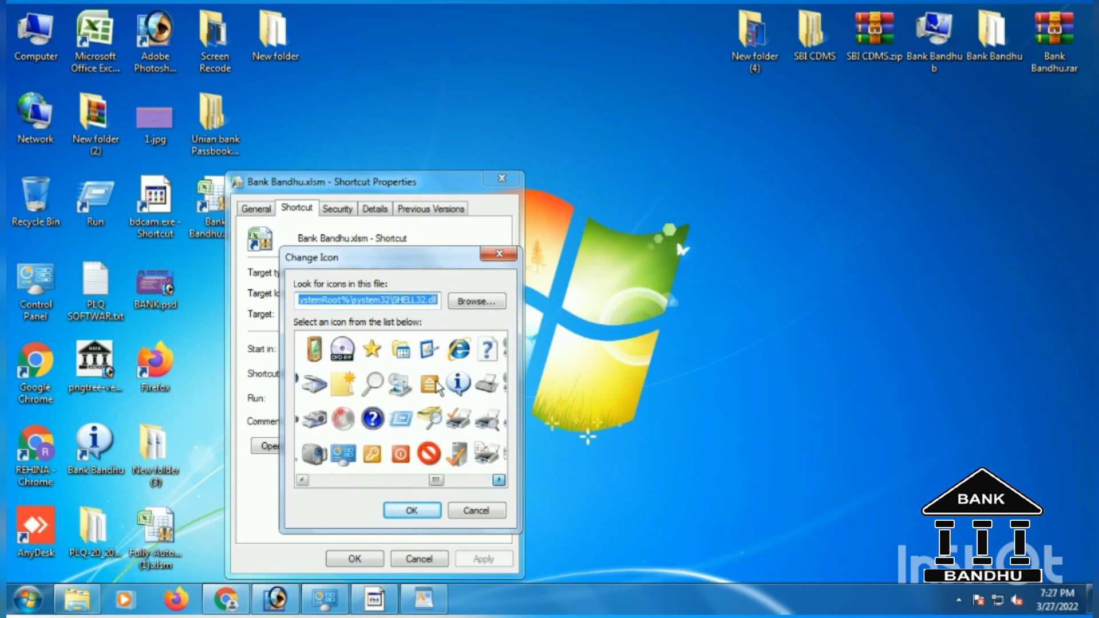
Apply the blue information icon from SHELL32.dll to the Bank Bandhu.xlsm shortcut.
click(457, 382)
click(414, 509)
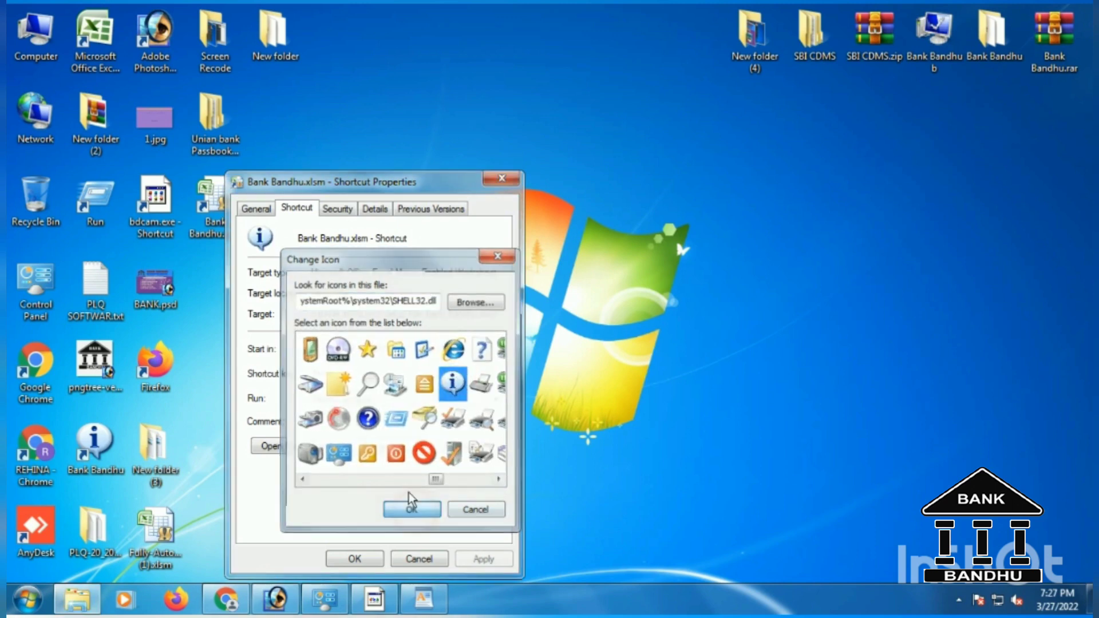
click(257, 209)
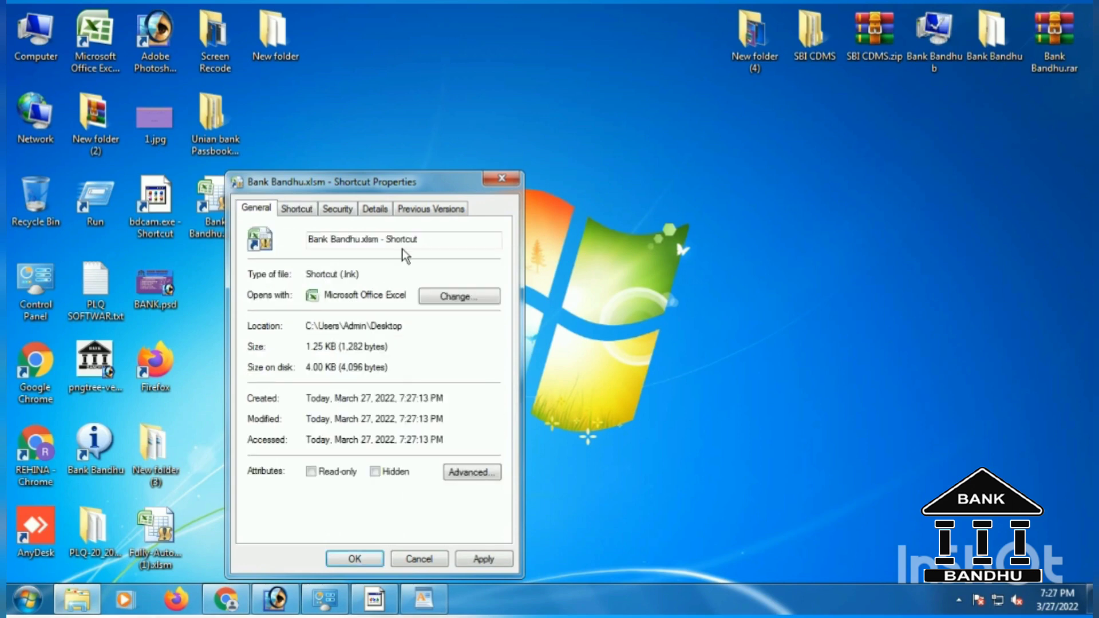
click(484, 560)
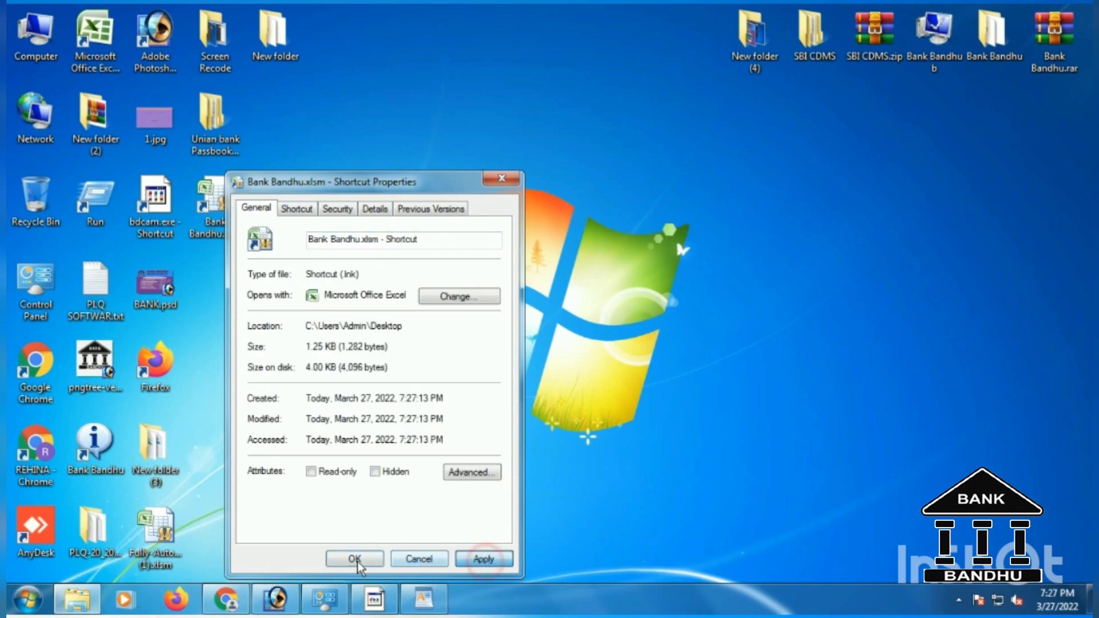
click(354, 560)
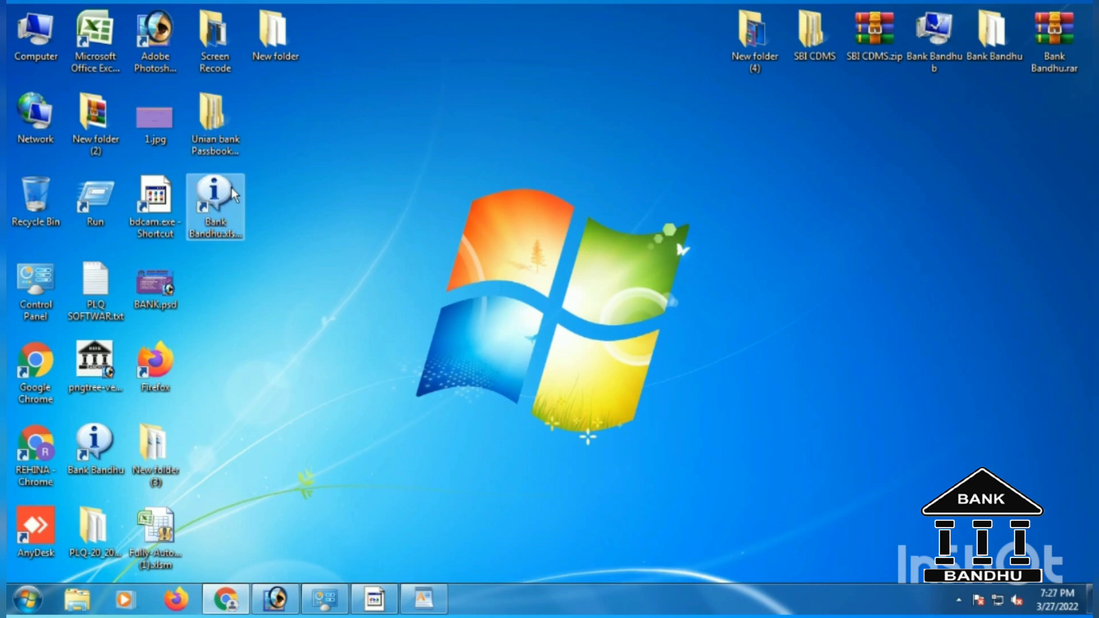
click(426, 227)
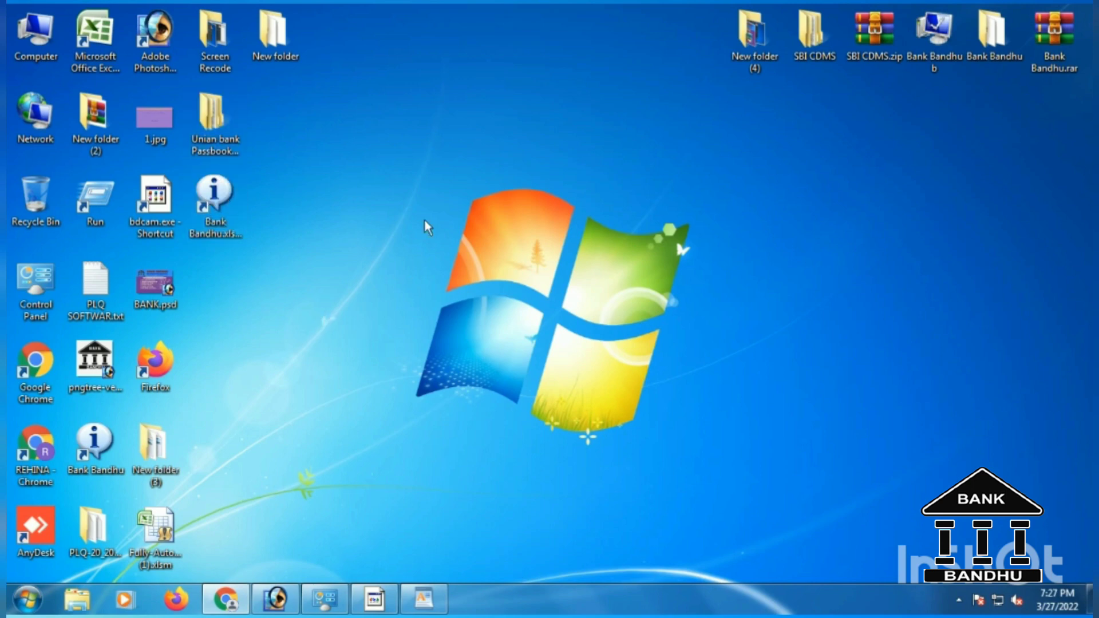
right_click(226, 188)
click(272, 511)
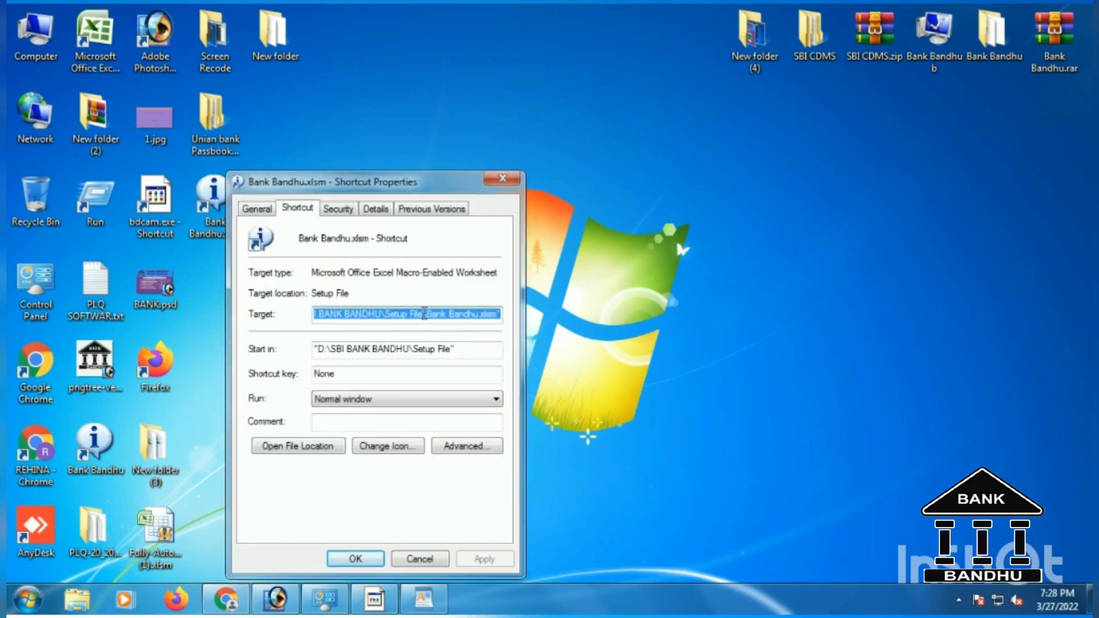
click(423, 313)
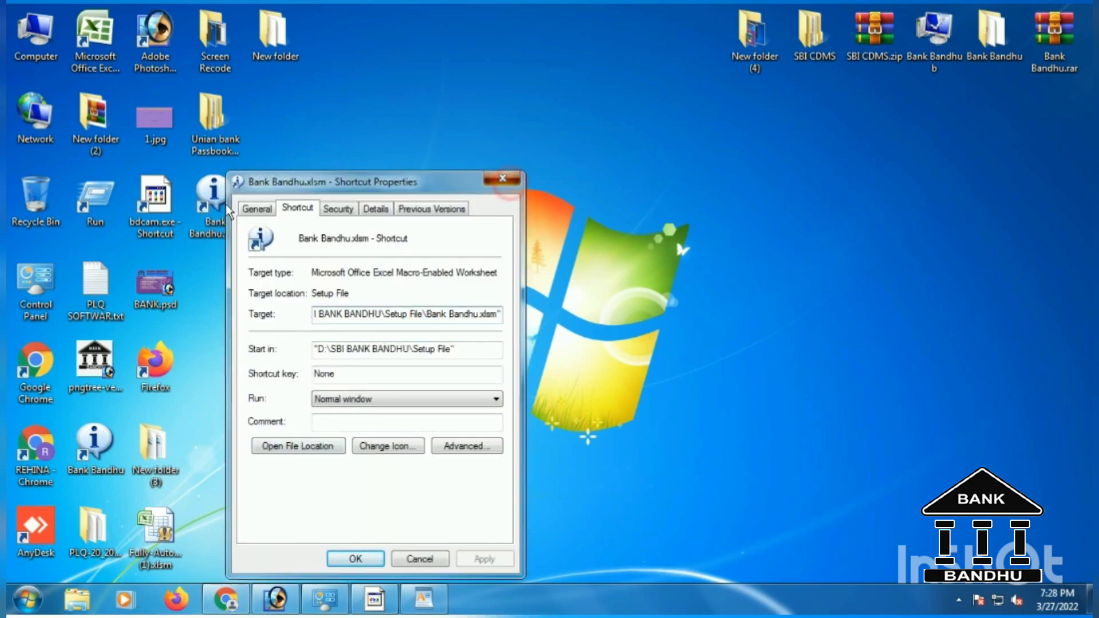
click(502, 178)
double_click(211, 197)
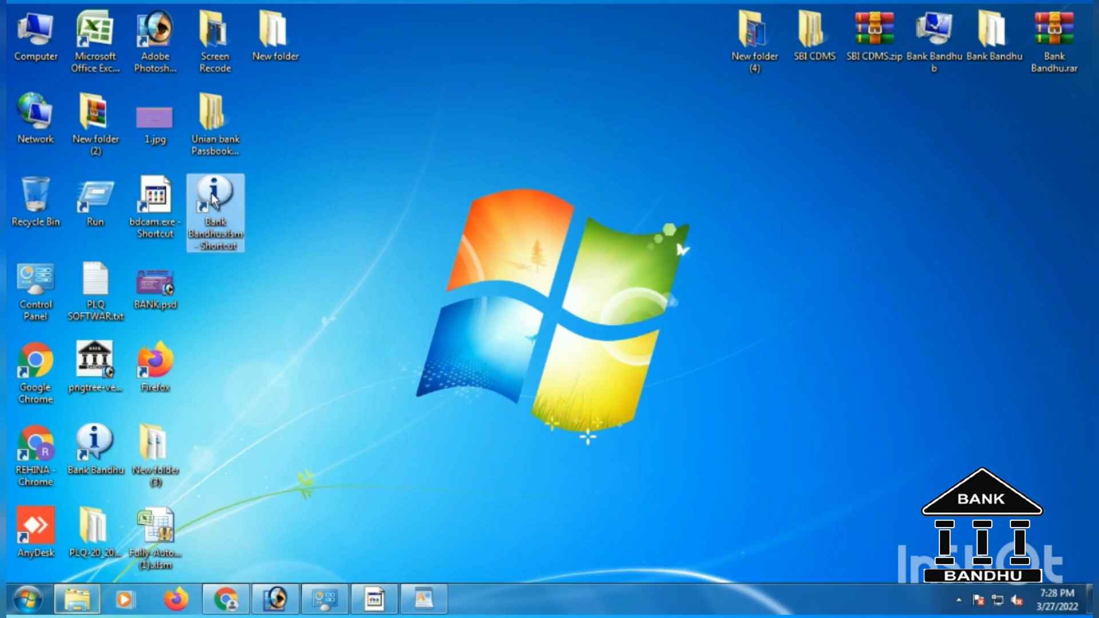
right_click(210, 193)
click(272, 221)
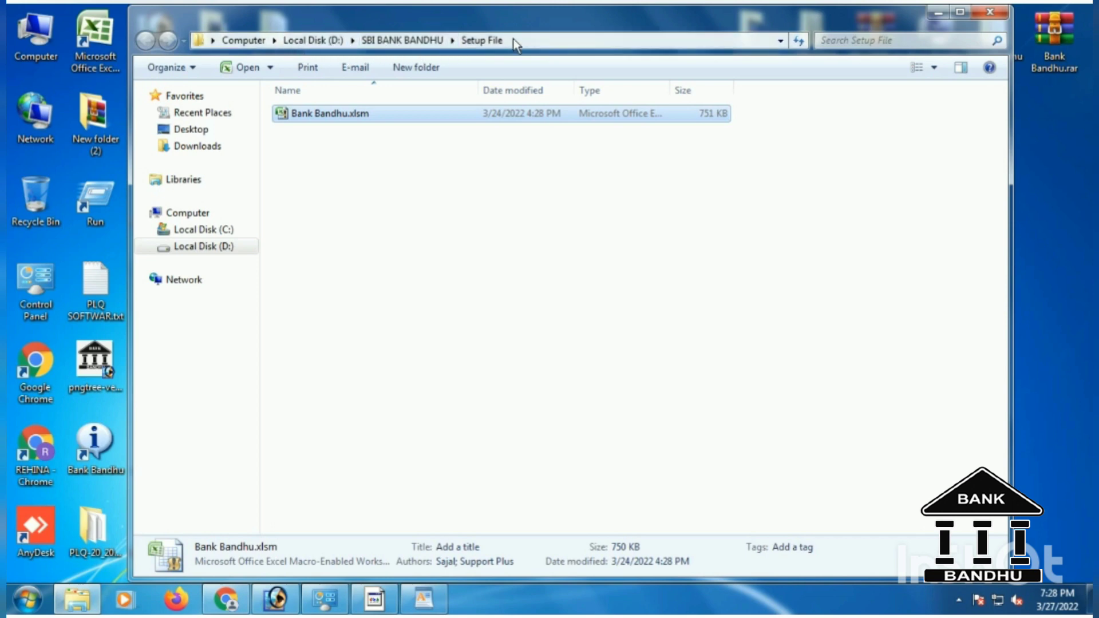
click(991, 14)
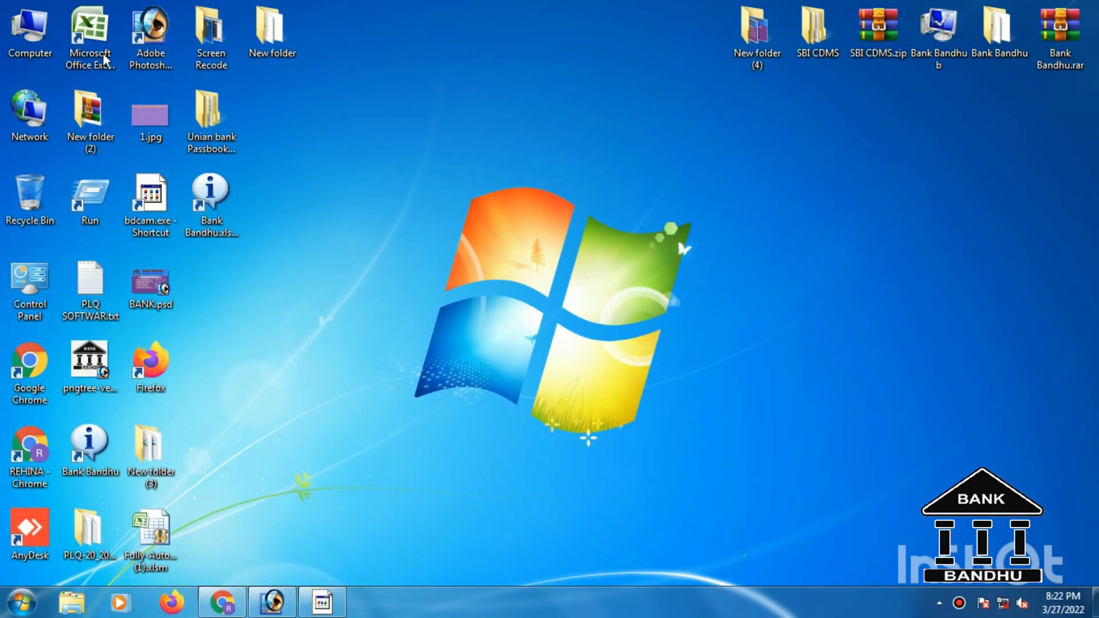
Launch Excel 2007, turn on the Developer tab in Excel Options, and view Macro Security.
double_click(92, 35)
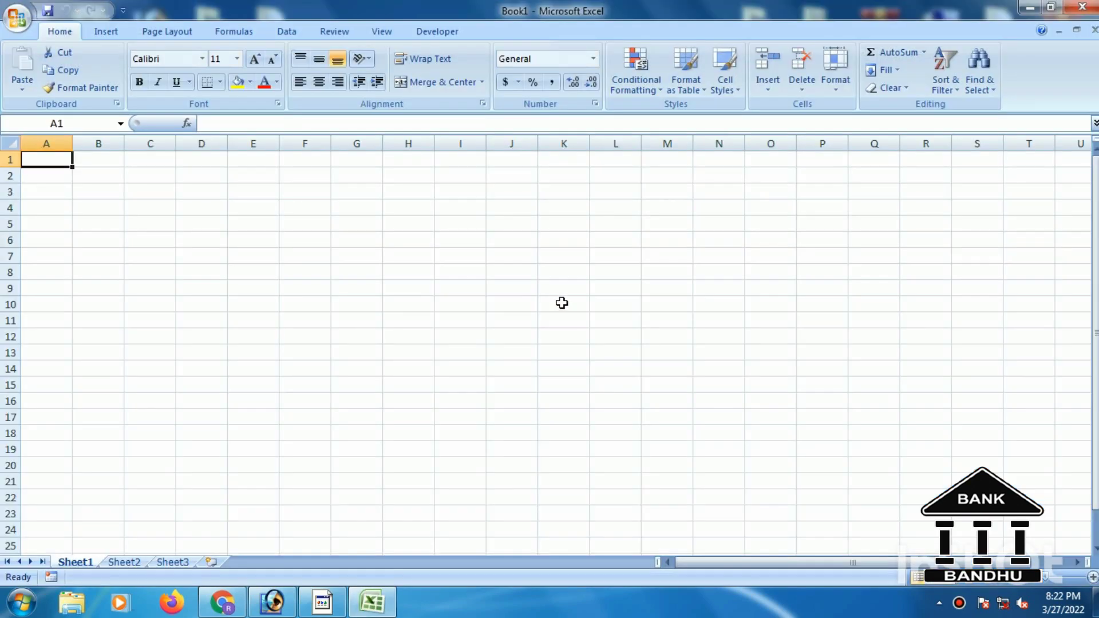
click(17, 22)
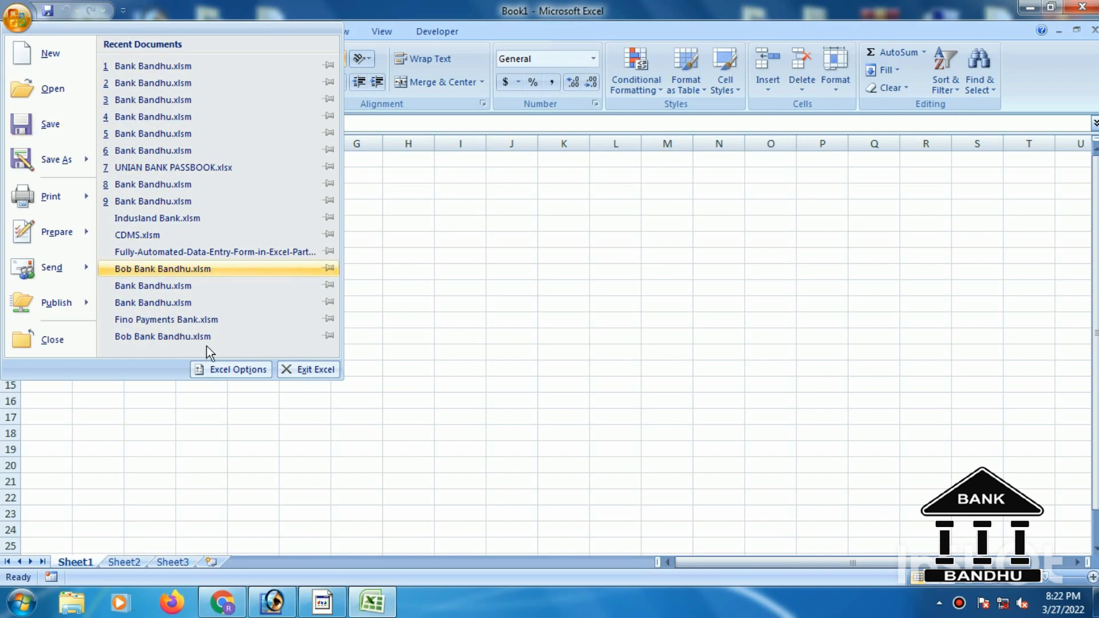
click(221, 370)
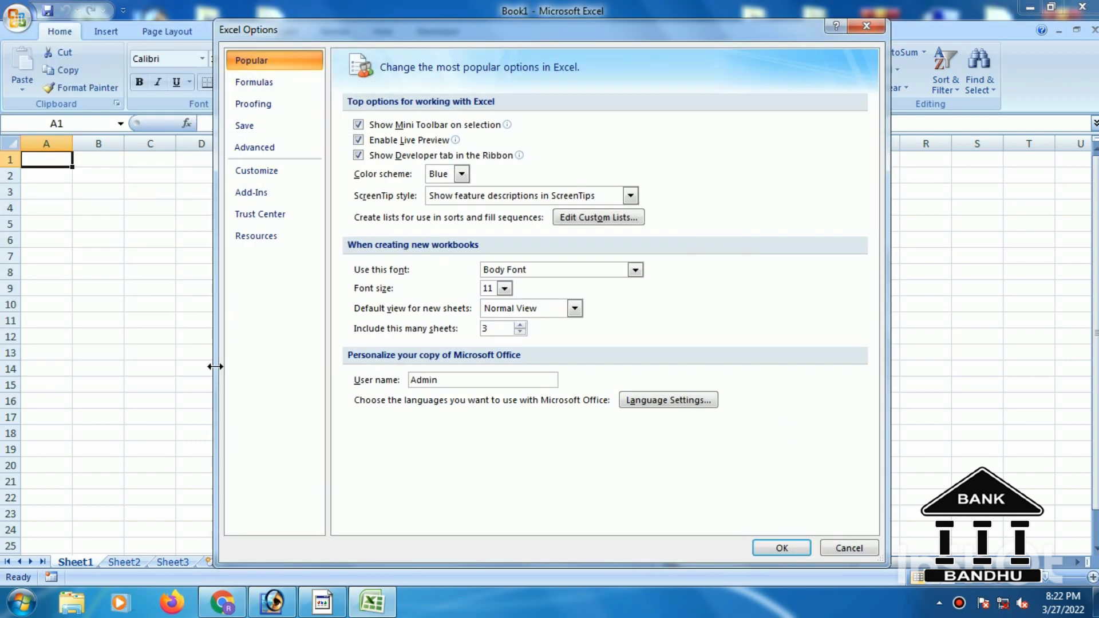
click(361, 156)
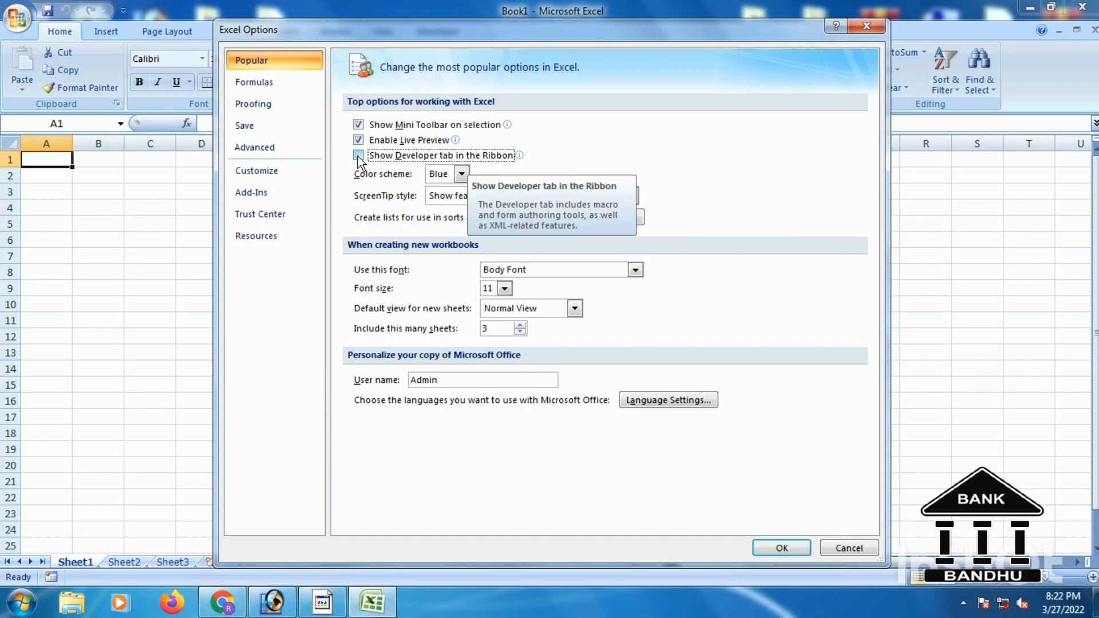
click(358, 156)
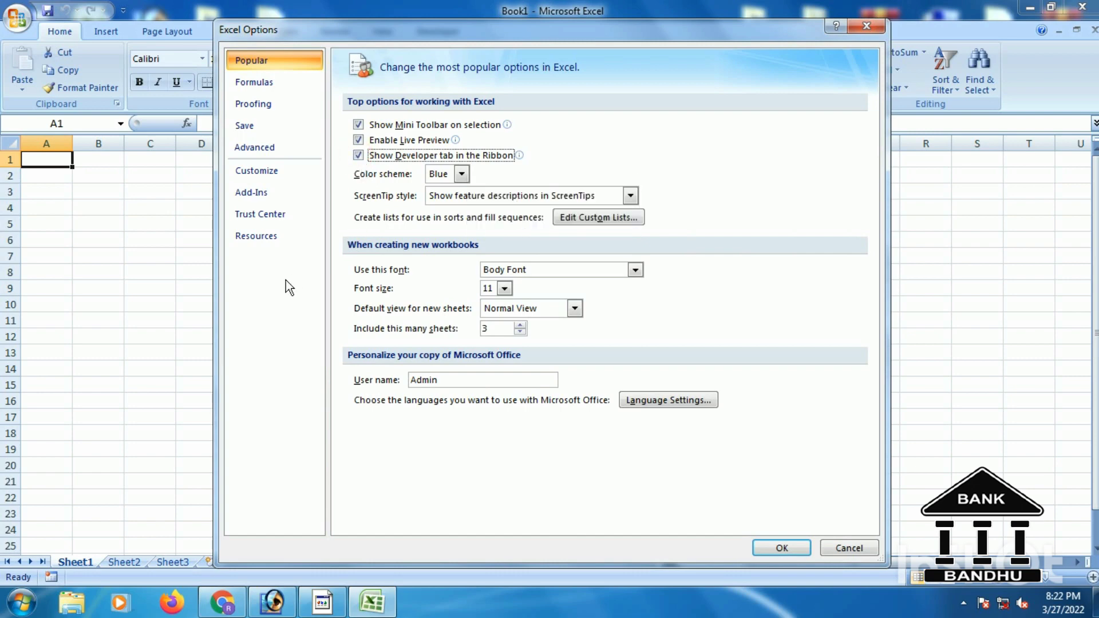
click(358, 155)
click(358, 154)
click(782, 548)
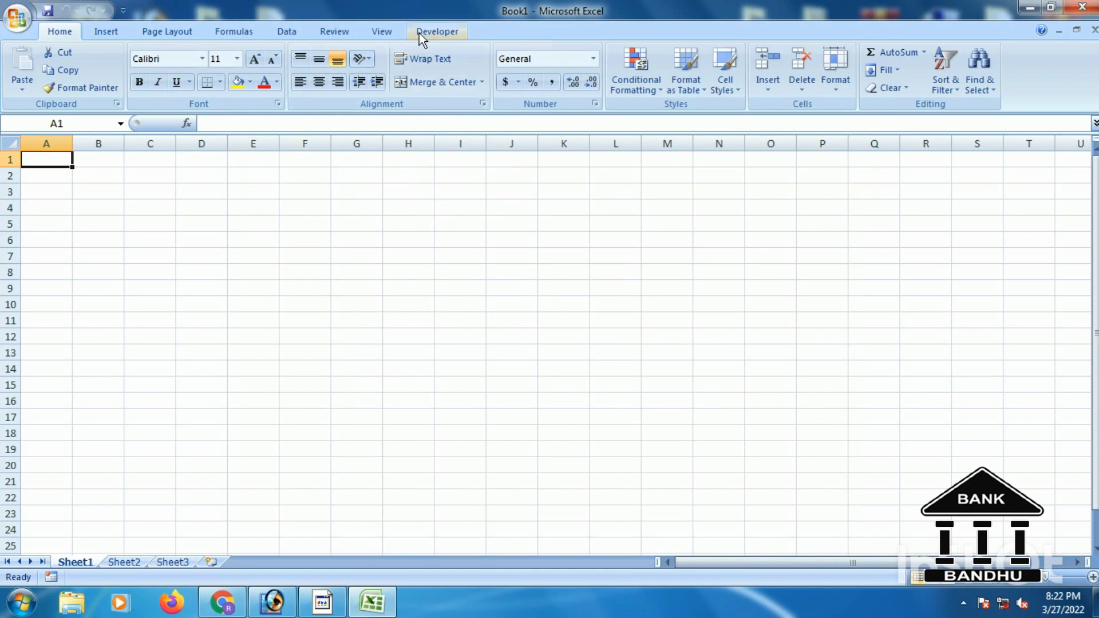
click(444, 32)
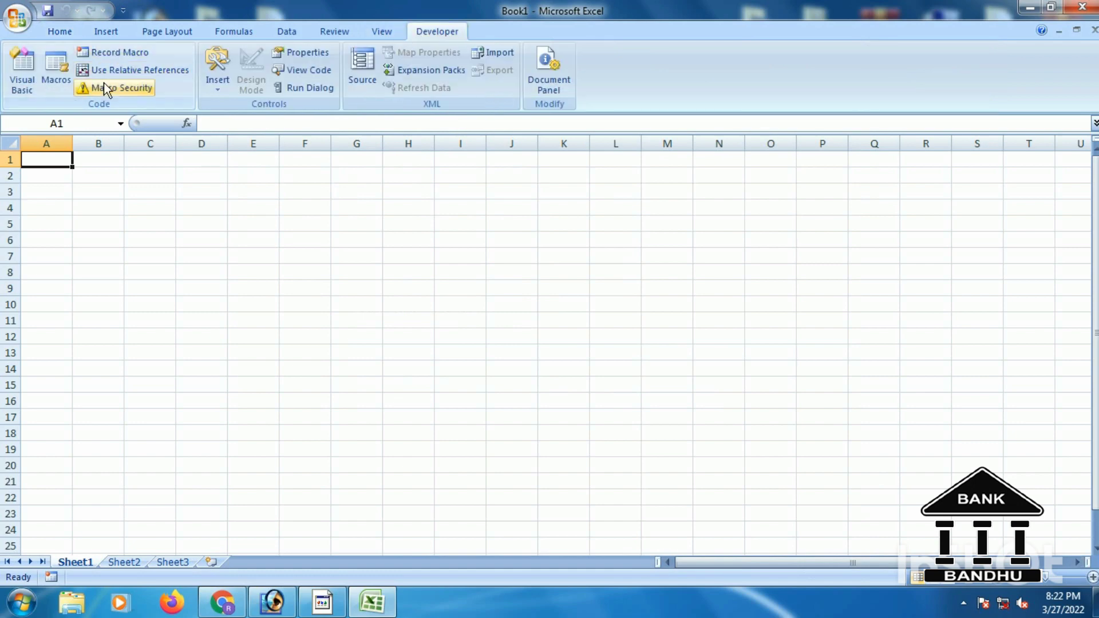
click(105, 85)
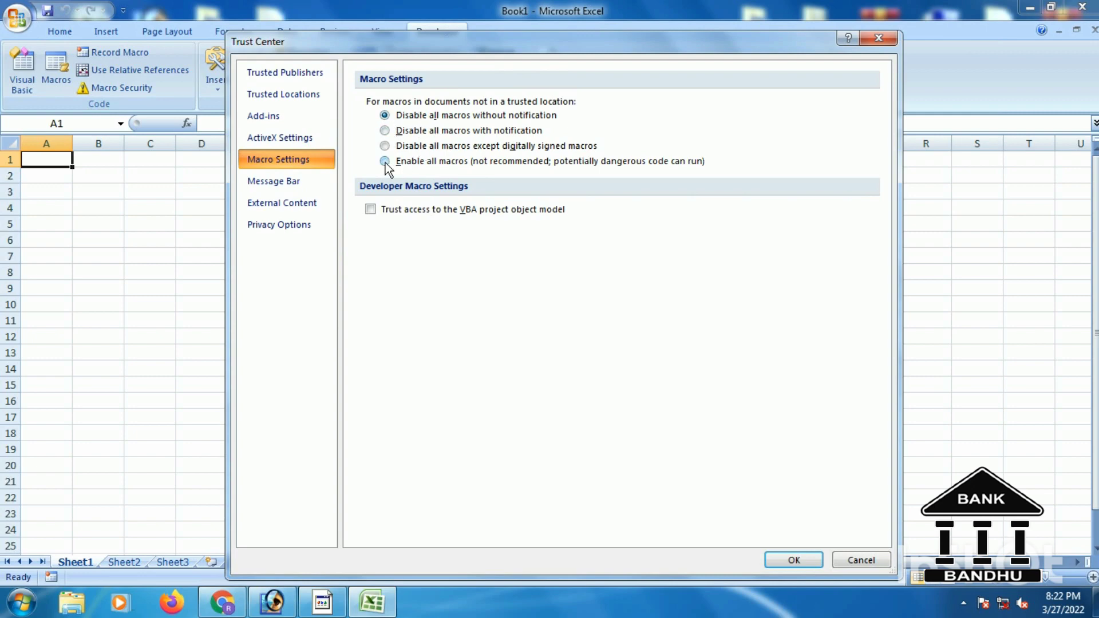
Choose Enable all macros in the Trust Center's Macro Settings and confirm.
click(270, 182)
click(269, 194)
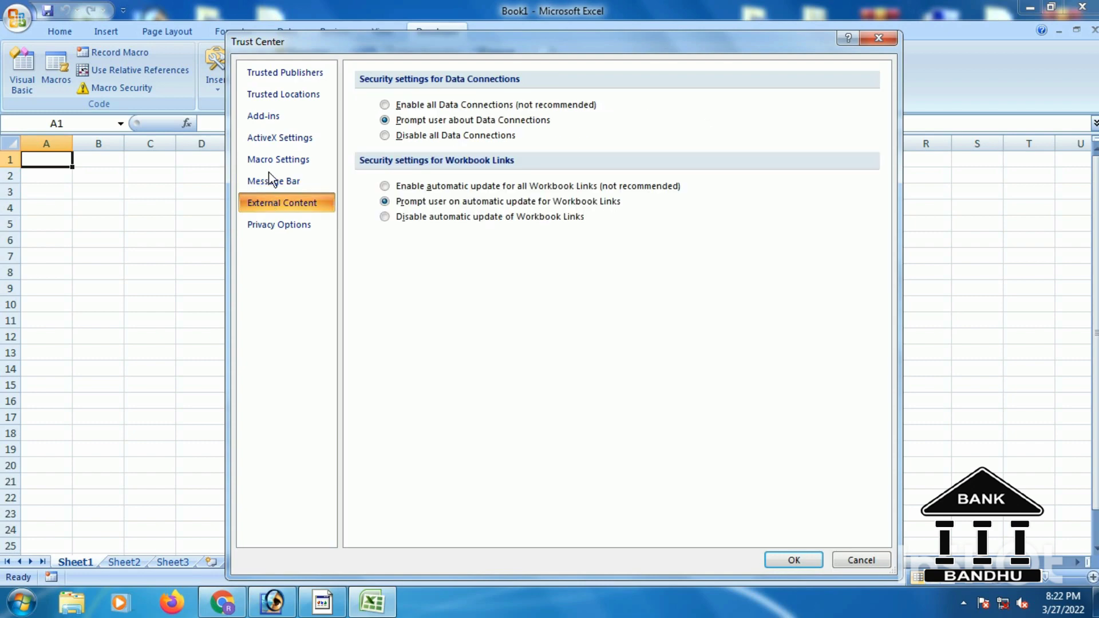
click(268, 177)
click(269, 161)
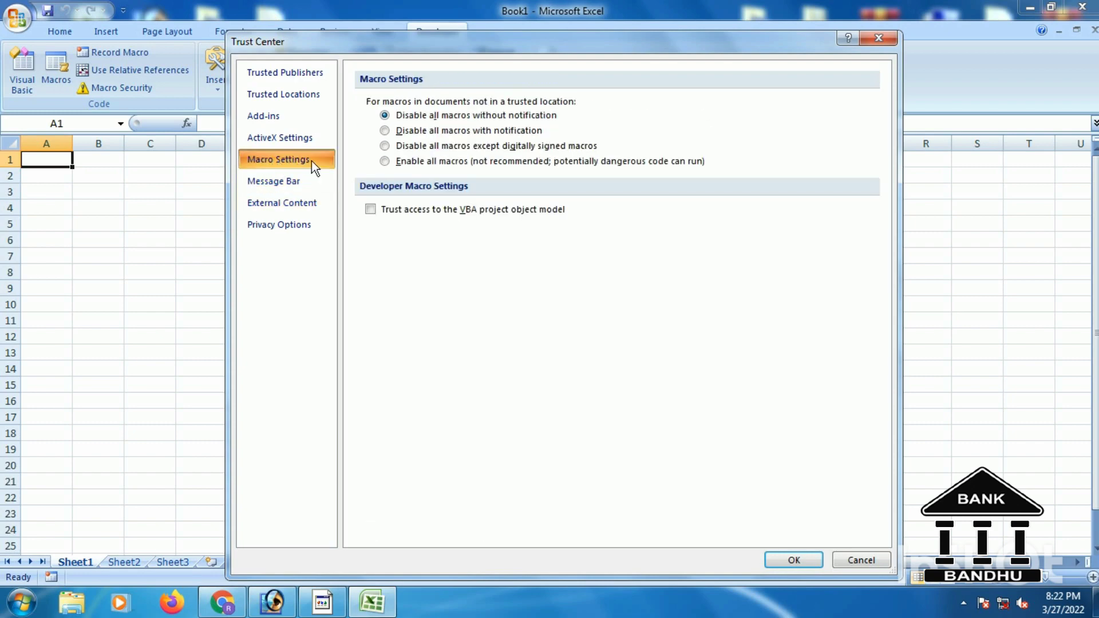
click(384, 161)
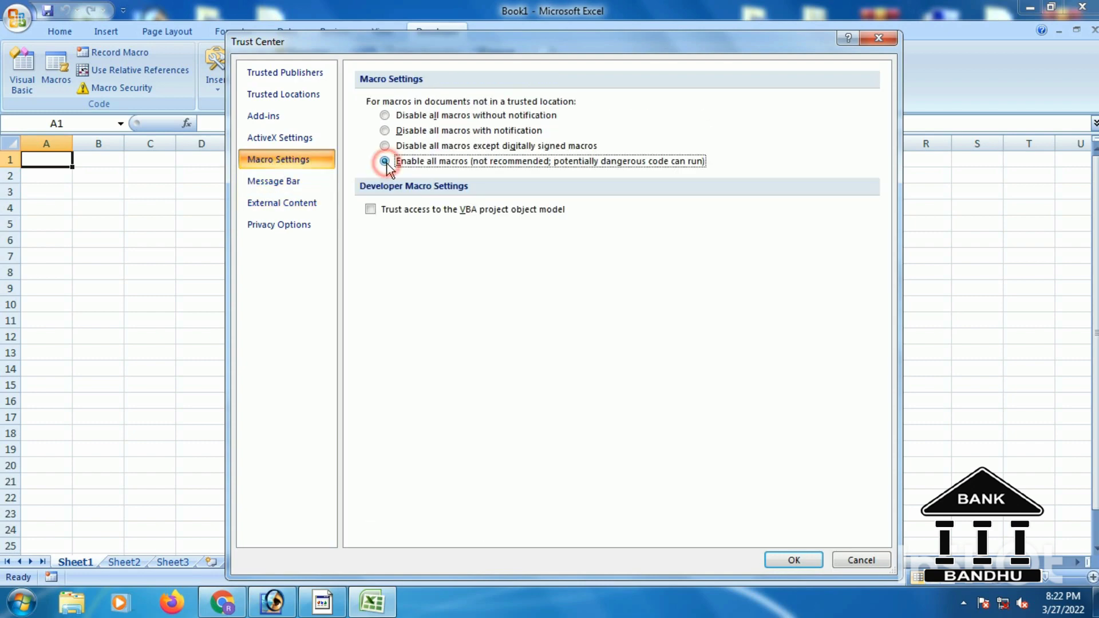
click(800, 560)
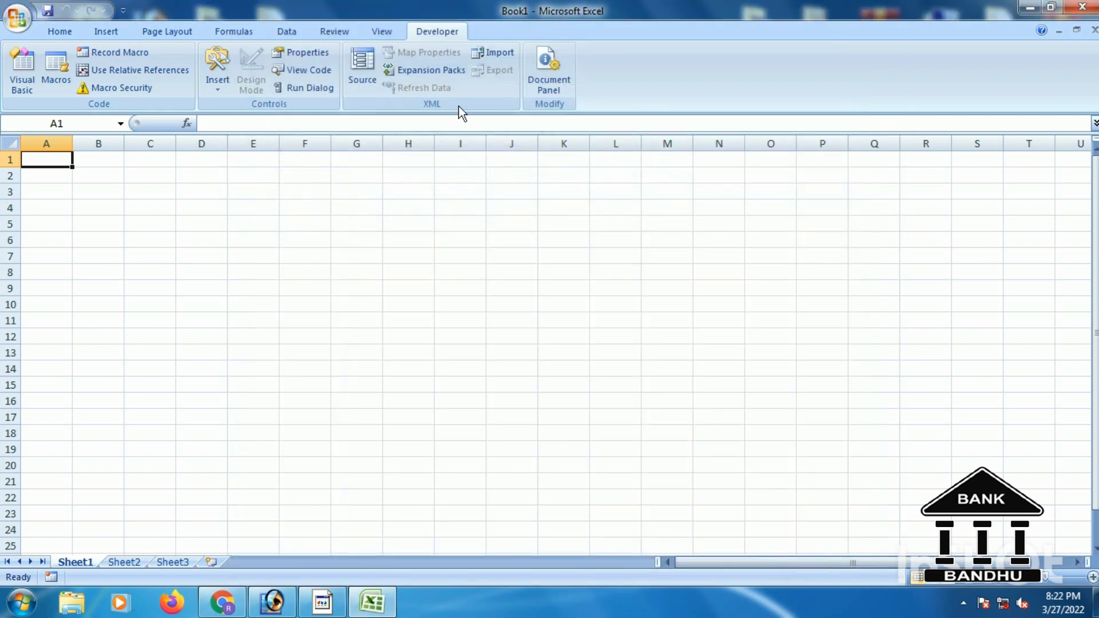
Recheck via Excel Options > Trust Center that all macros stay enabled, then close the dialogs.
click(17, 18)
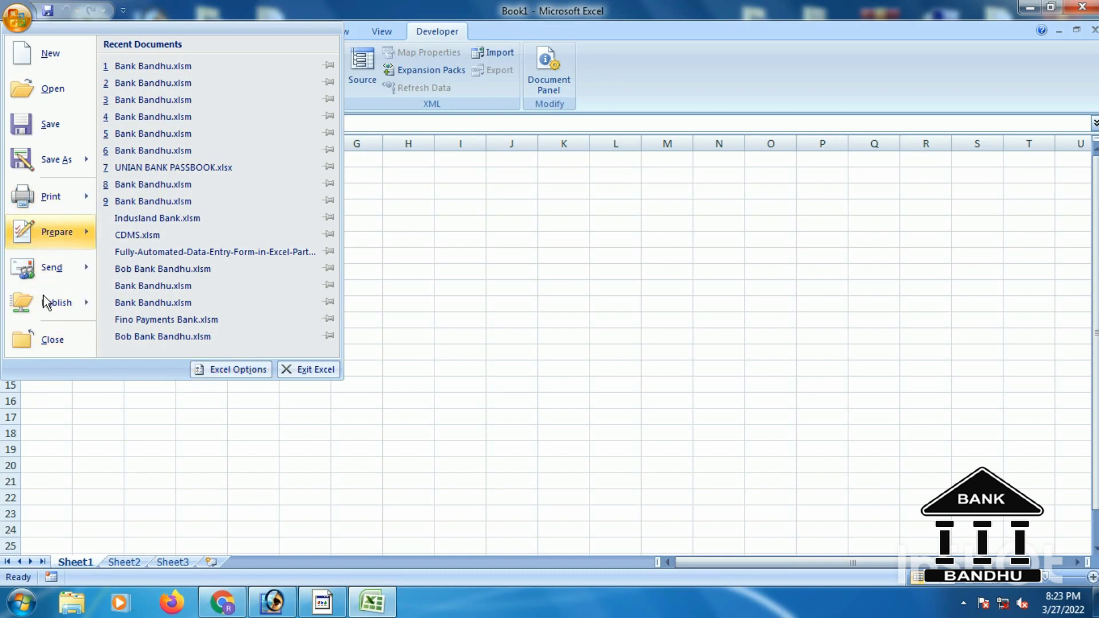
click(247, 380)
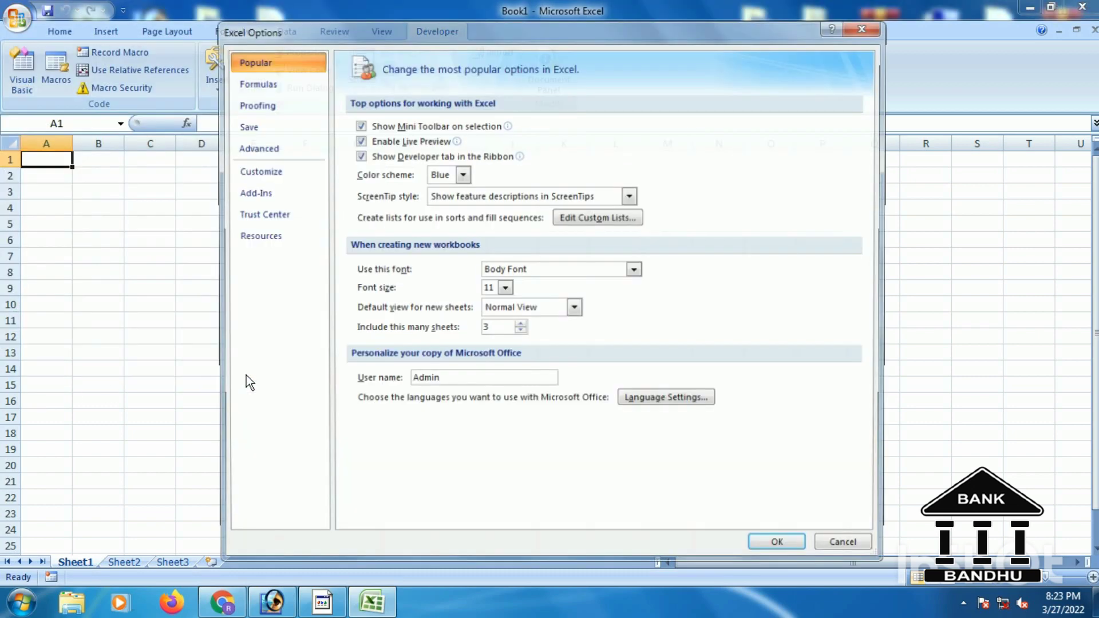
click(266, 215)
click(812, 310)
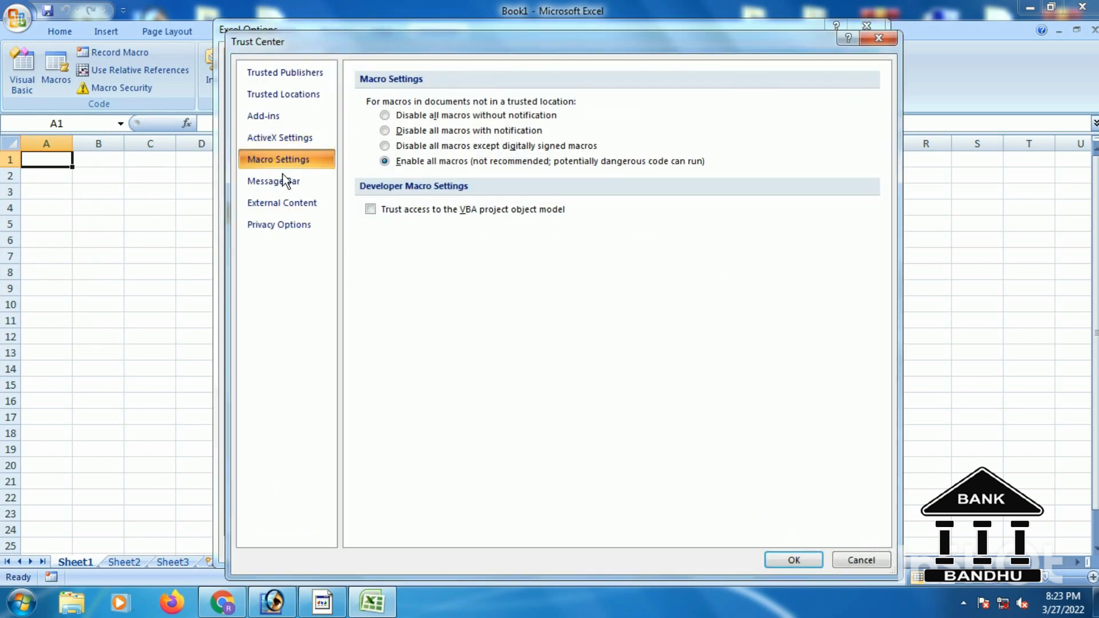
click(276, 181)
click(275, 160)
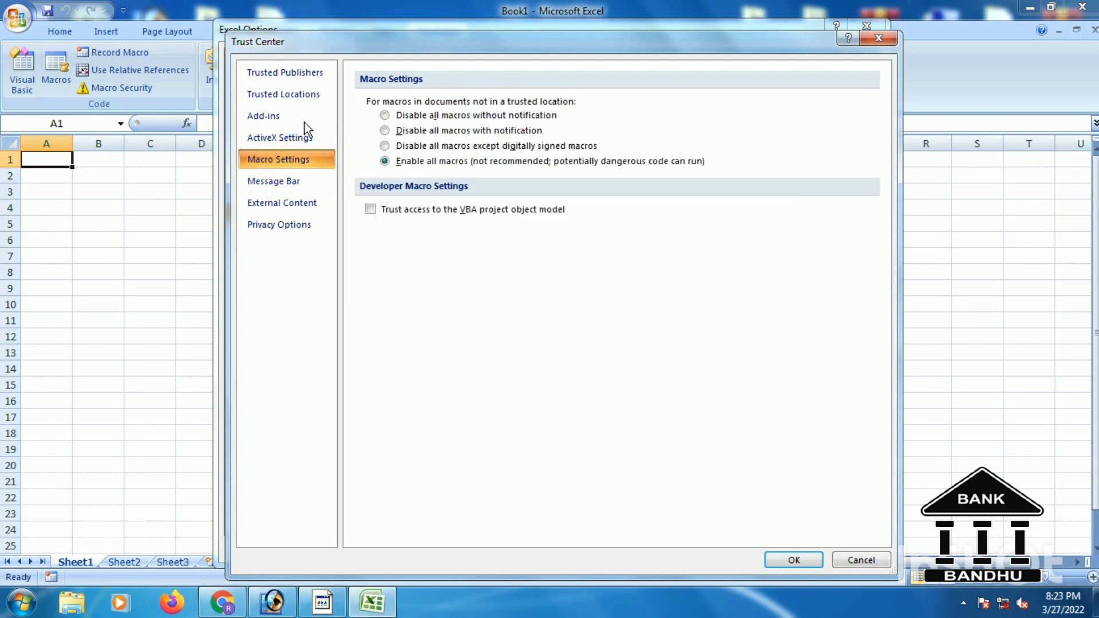
click(384, 115)
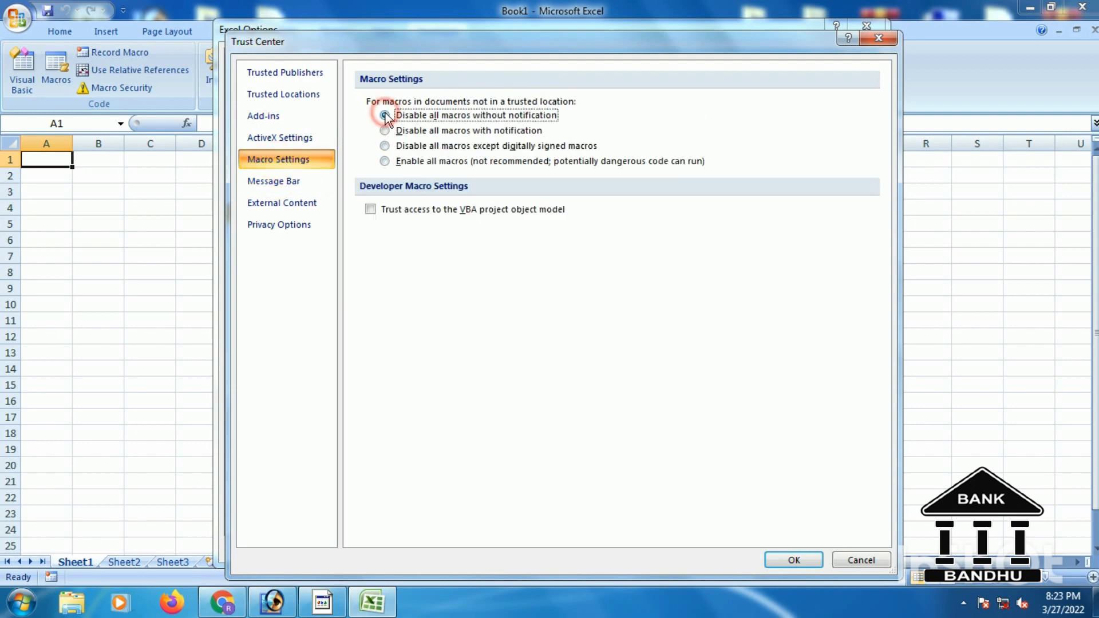
click(383, 160)
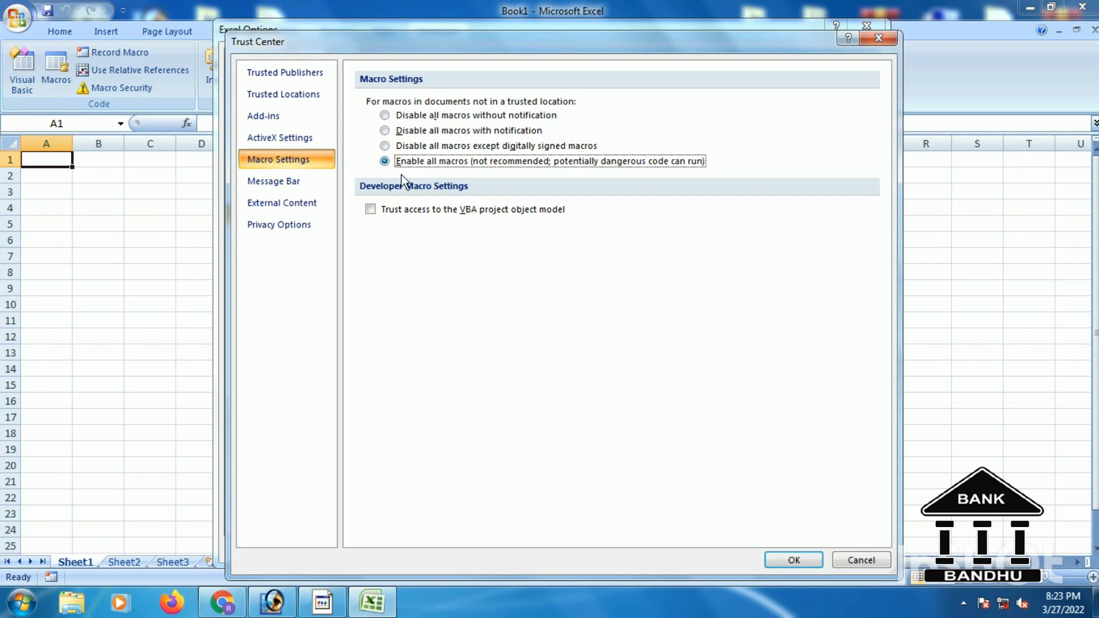
click(792, 560)
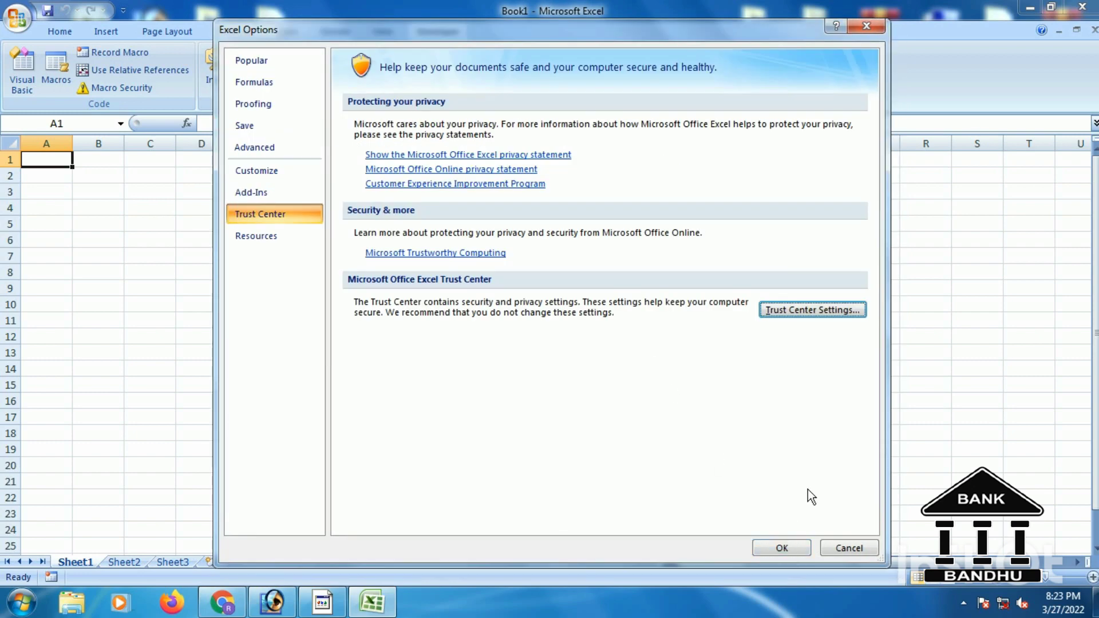
click(787, 547)
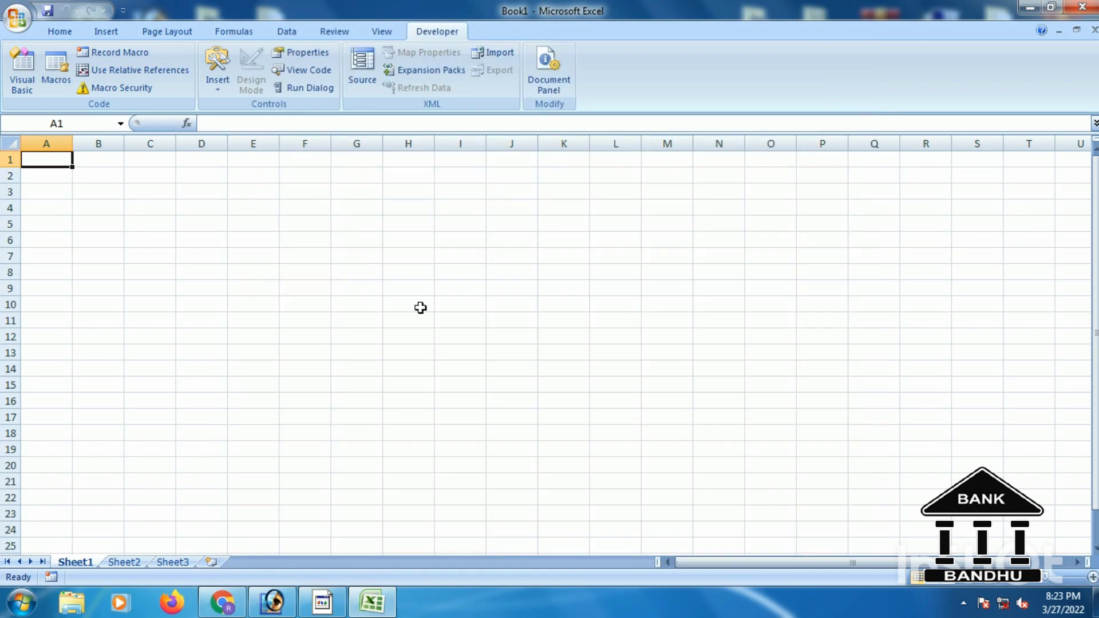
click(1051, 7)
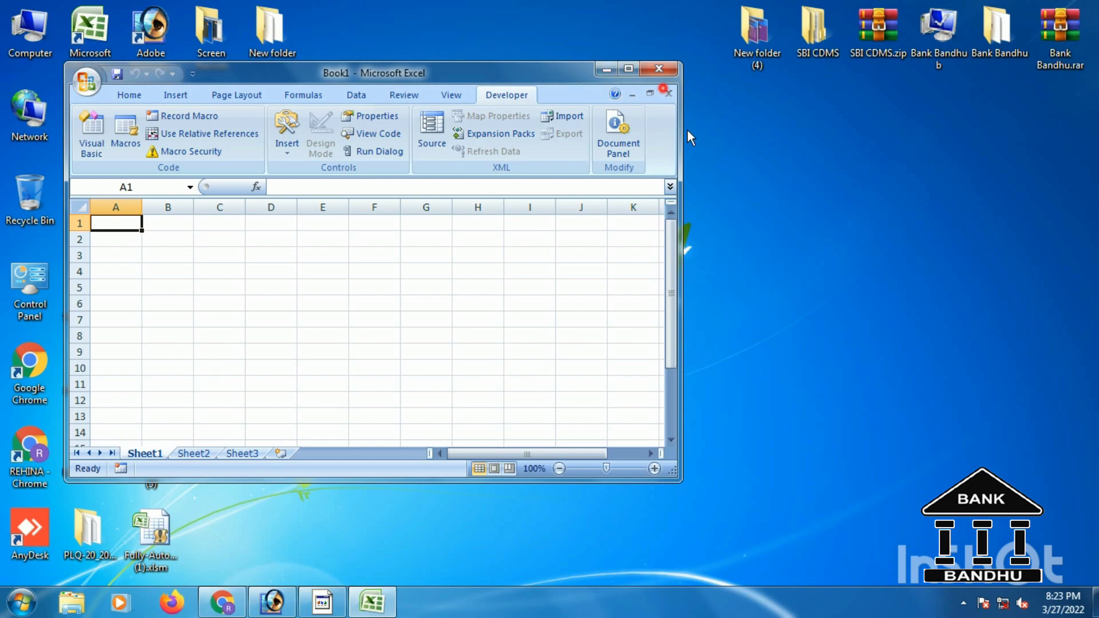
Close Excel and launch the Bank Bandhu.xlsm desktop shortcut to reach the login screen.
drag(600, 70, 662, 57)
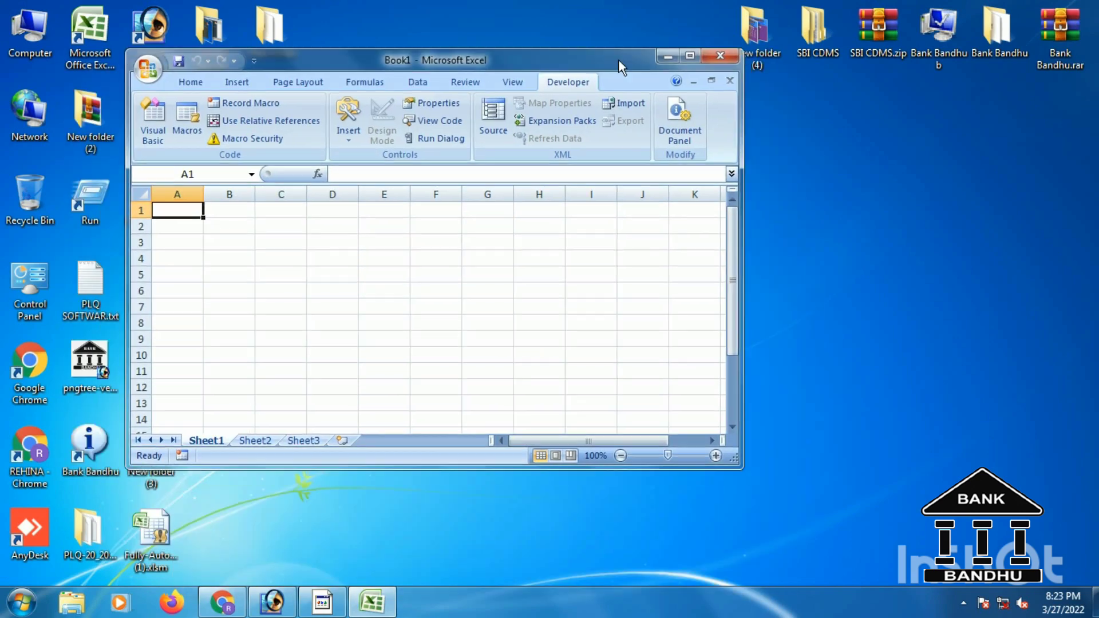
click(690, 59)
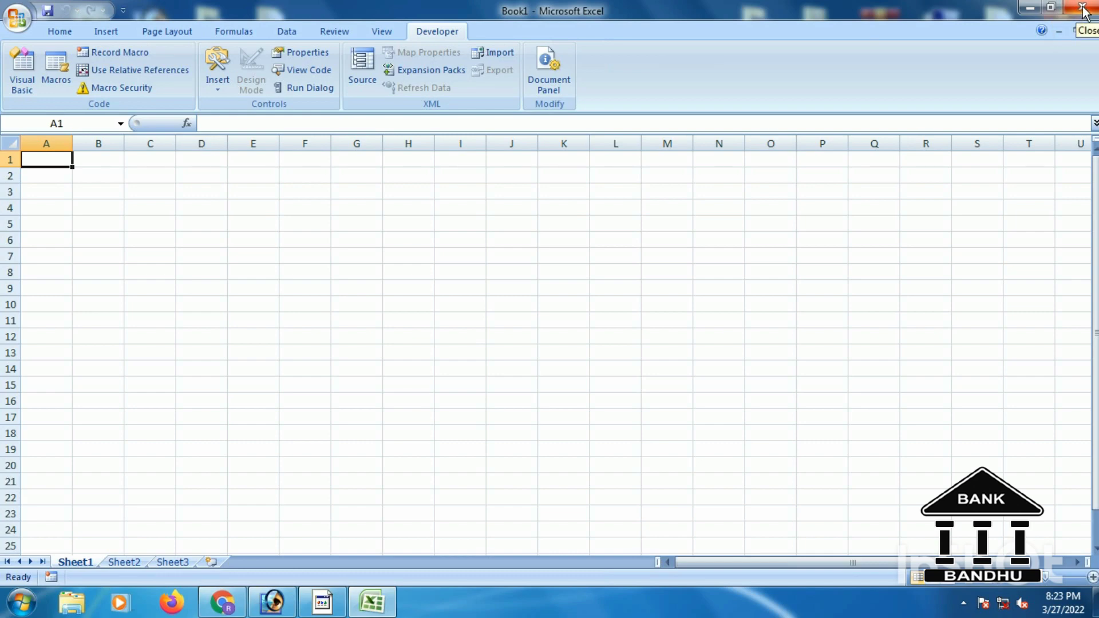
click(1084, 8)
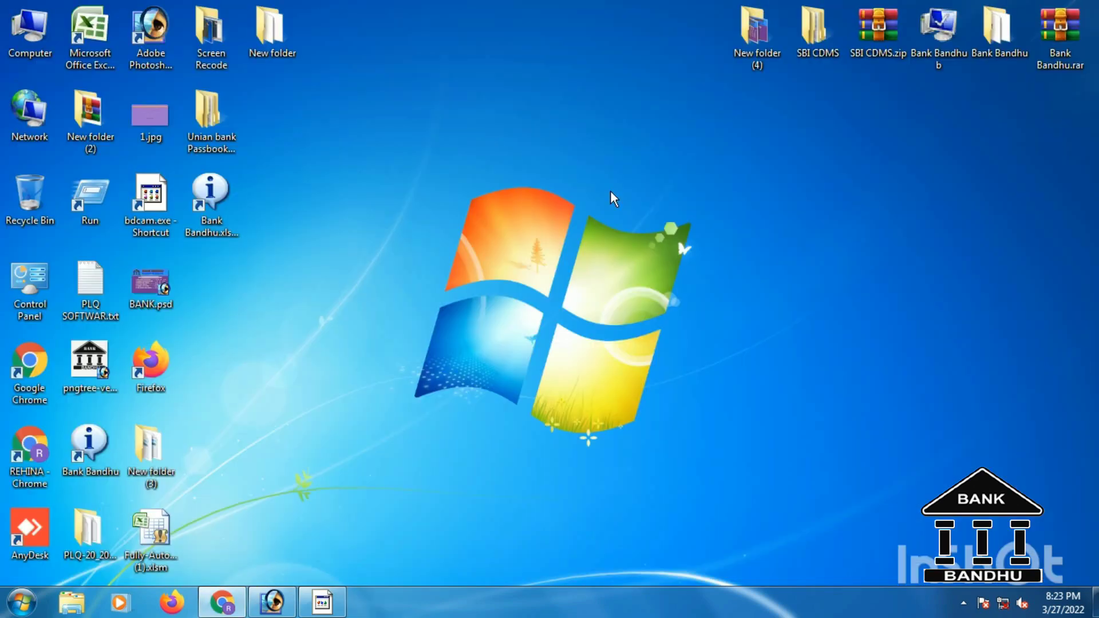
double_click(216, 194)
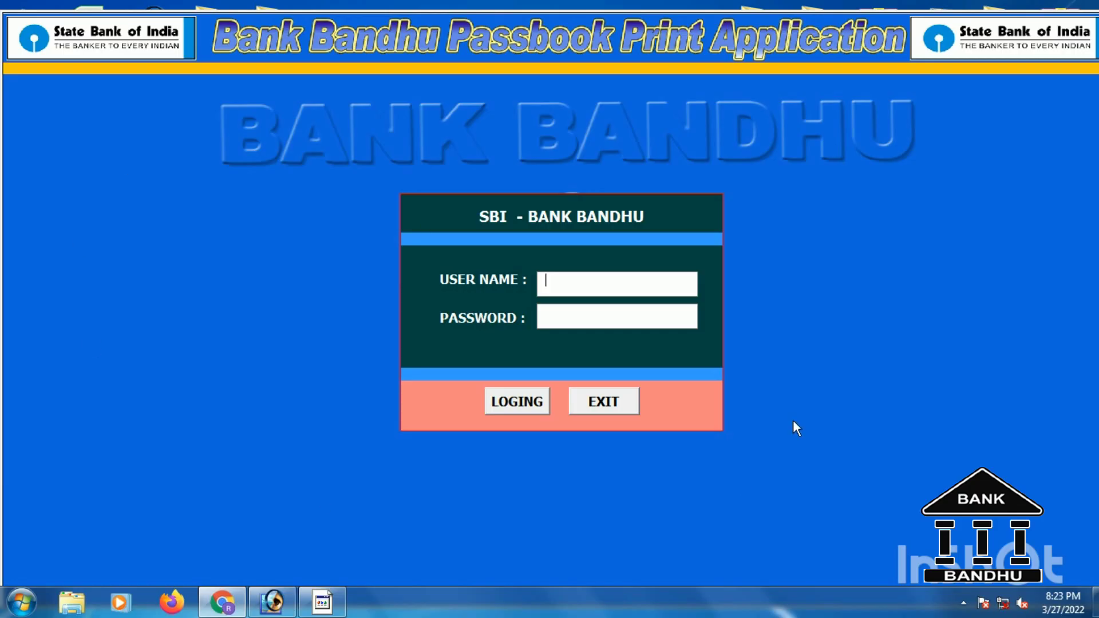
Enter the user name and password and log in to the BANK BANDHU home screen.
click(672, 288)
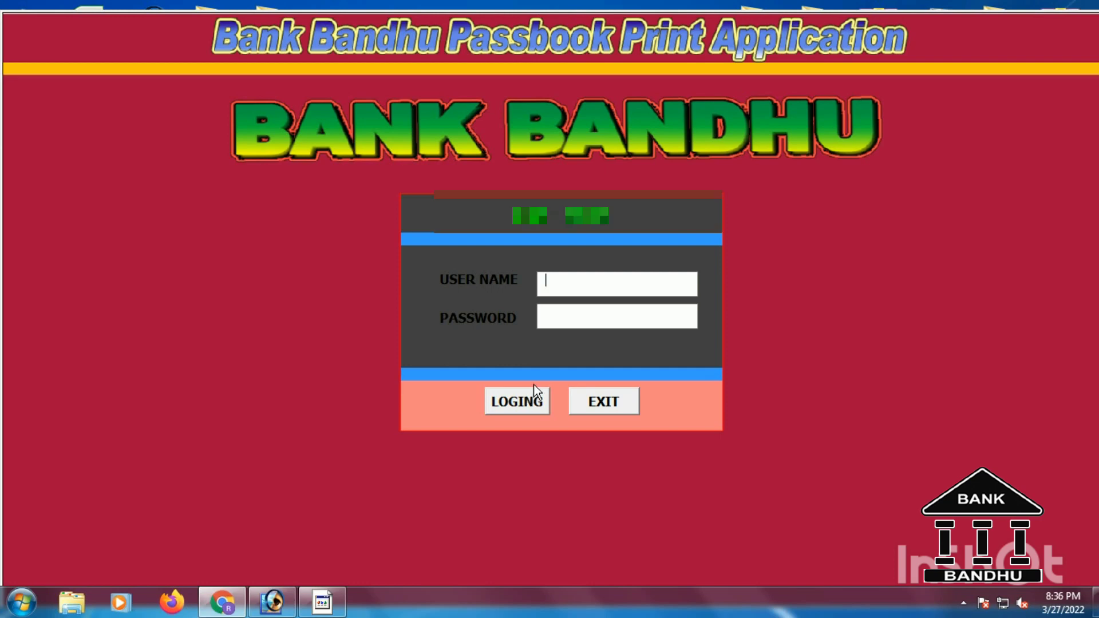
text(adm)
text(in)
text(*****)
key(Return)
key(Return)
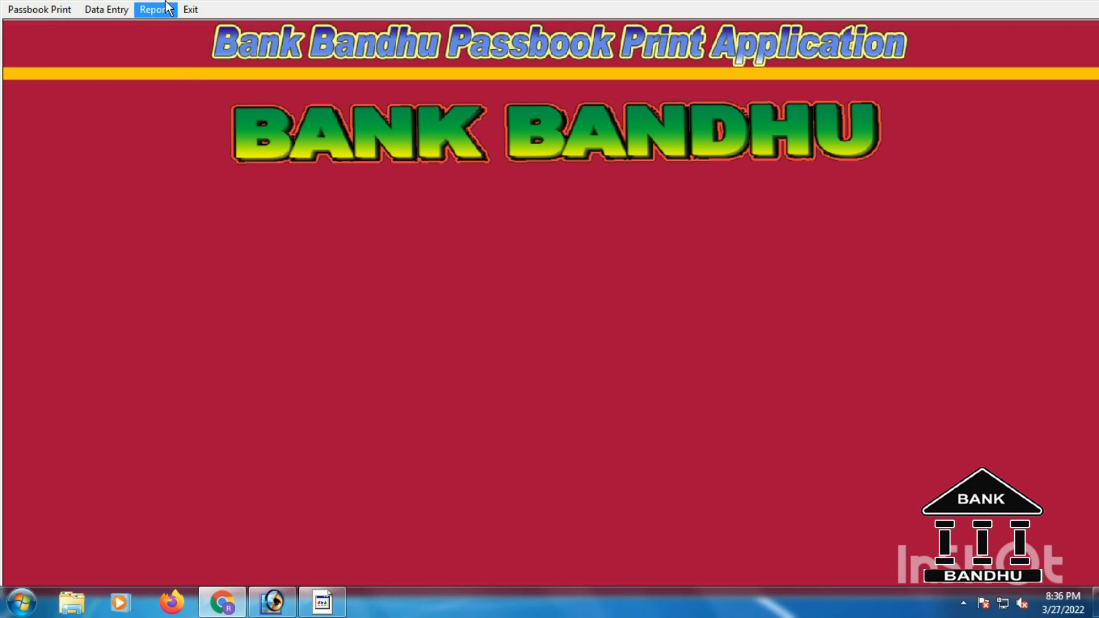
View the Support Team contact details from the Exit menu, then close them.
click(190, 10)
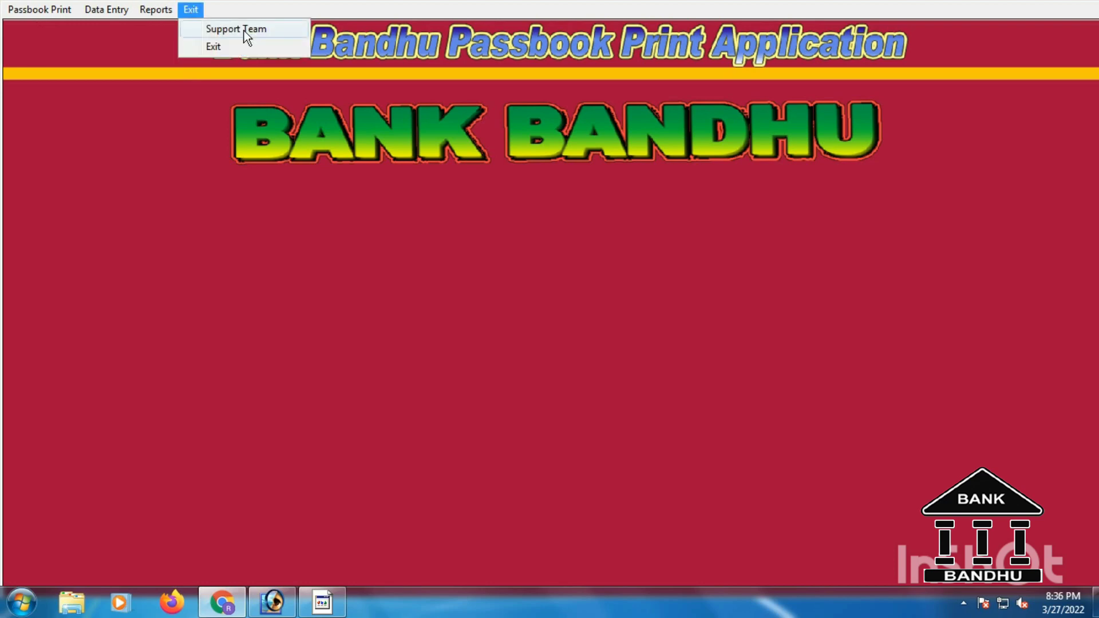
click(247, 30)
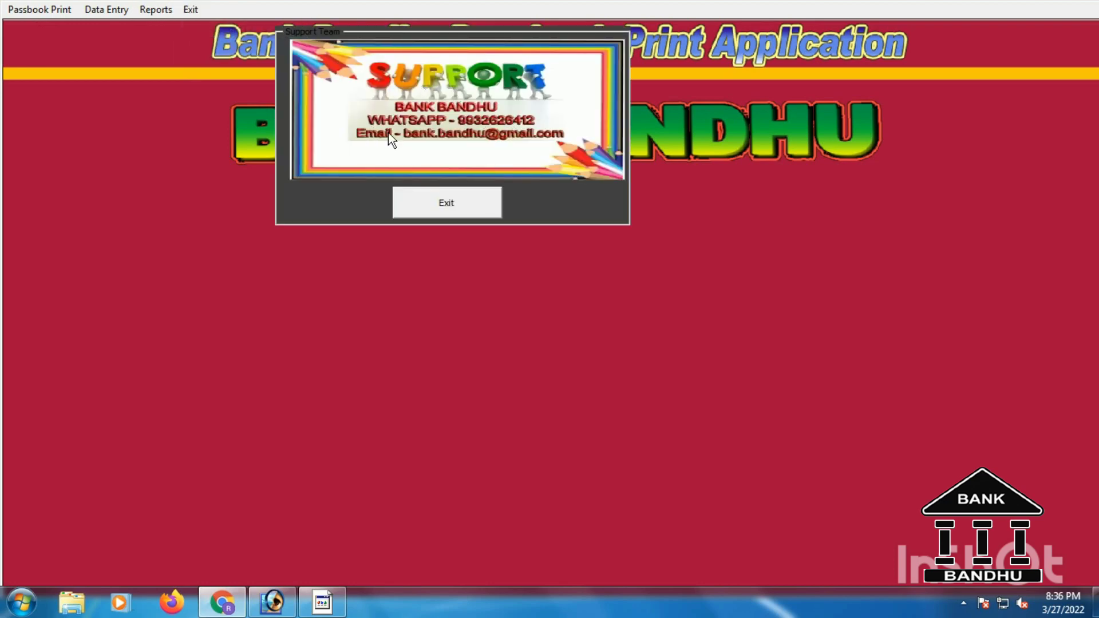
click(444, 204)
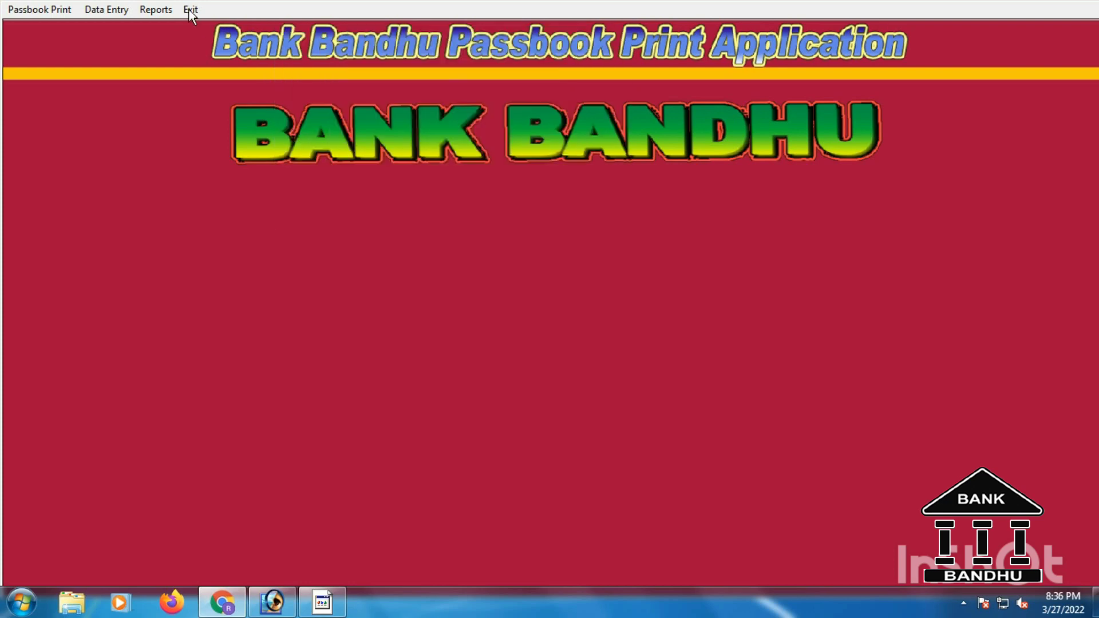
Dismiss the Exit menu without quitting and bring up the Data Entry menu.
click(190, 10)
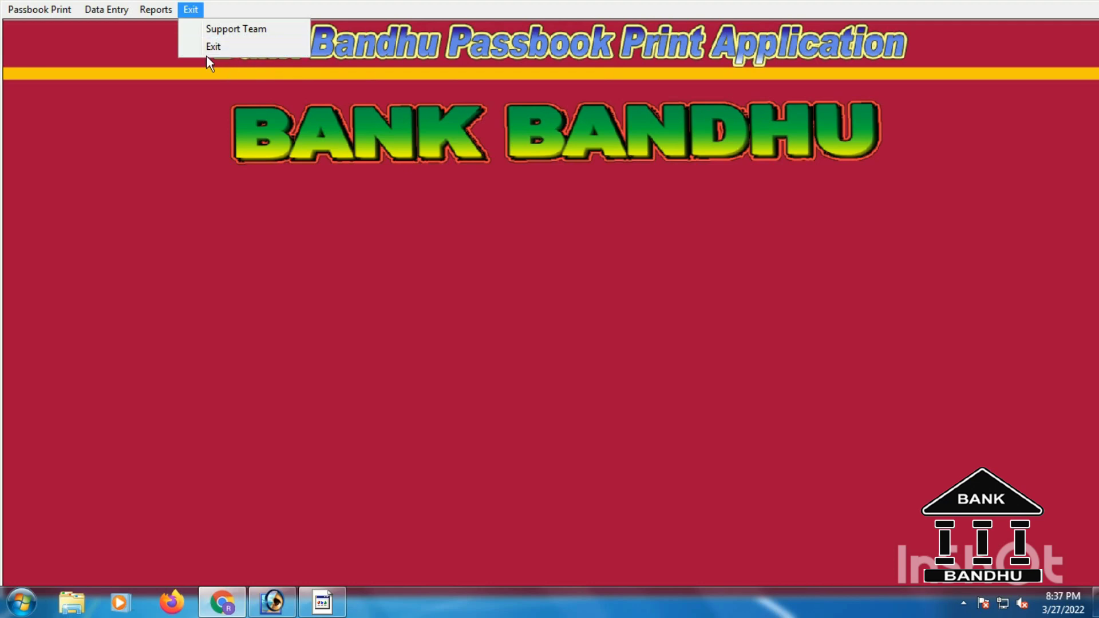
click(171, 46)
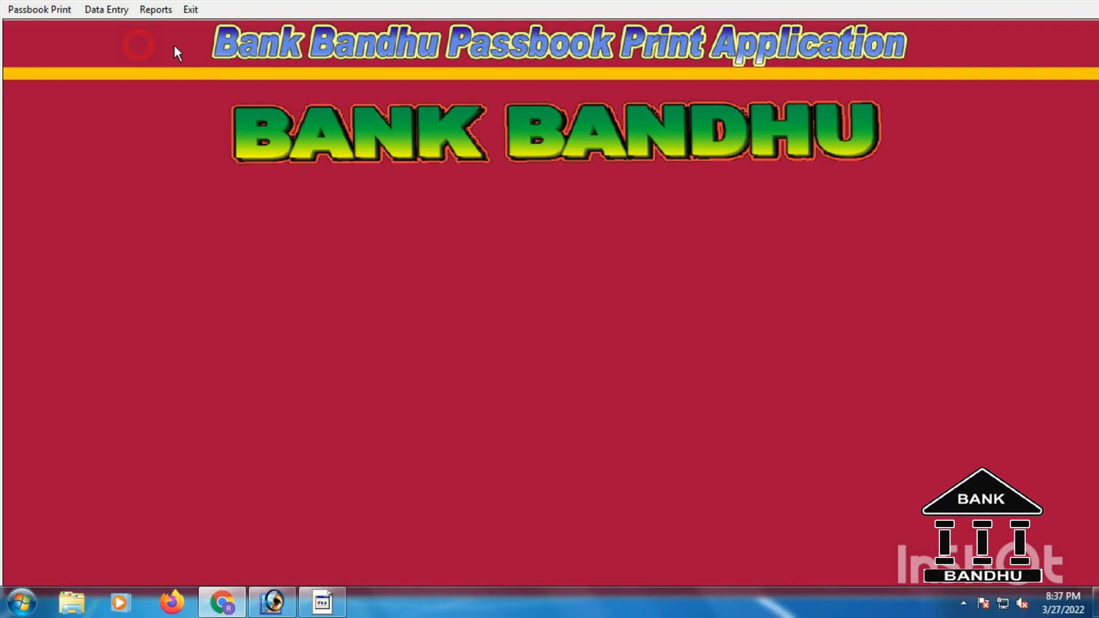
click(112, 13)
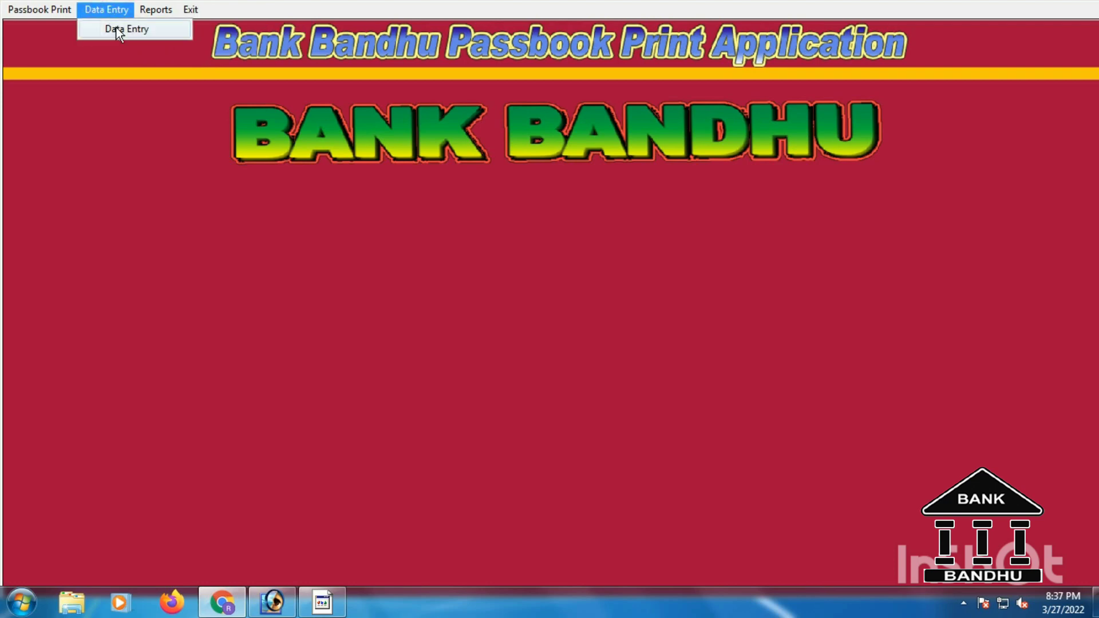
Open the Data Entry form at S.No 2250 and enter the account and customer numbers.
click(118, 32)
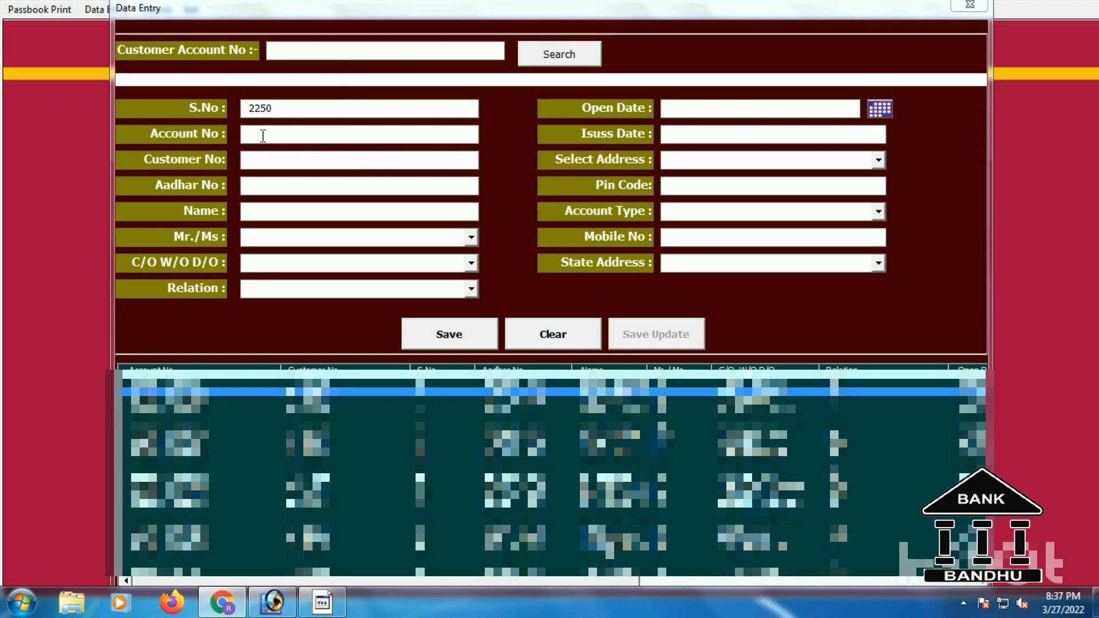
click(262, 136)
text(12345)
click(259, 161)
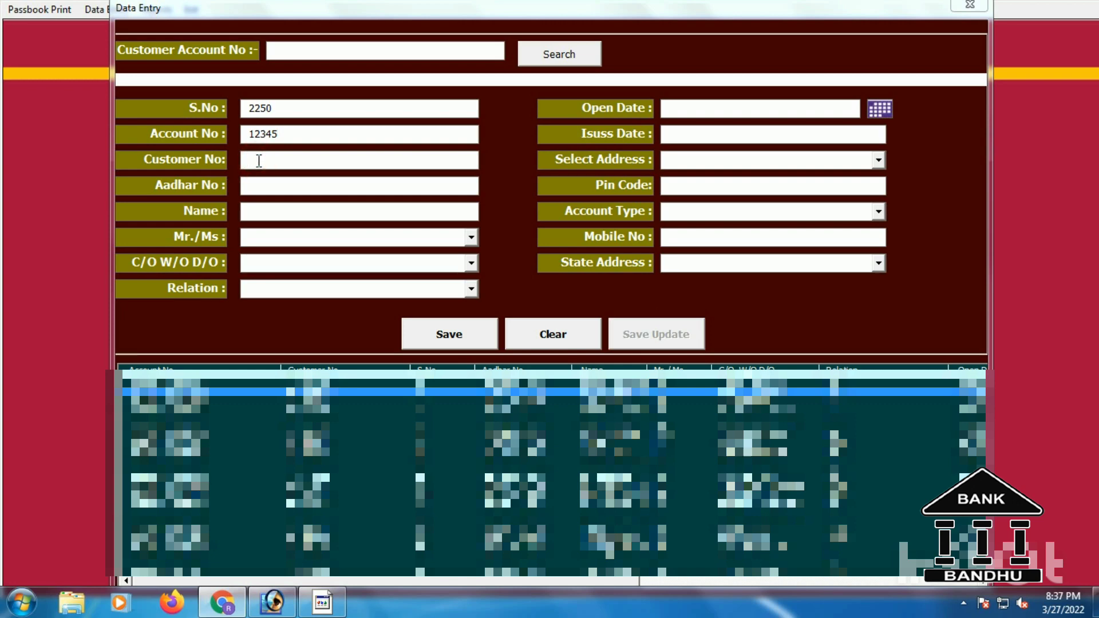
text(R123456)
Fill in the customer's Aadhar number and name.
click(262, 188)
text(1234)
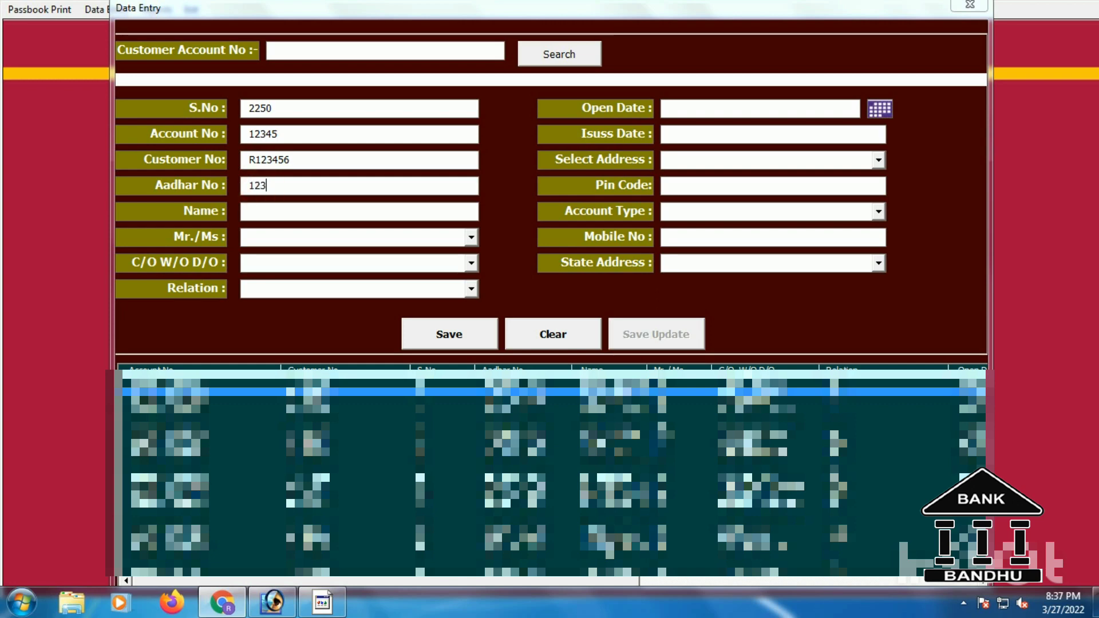
text(12341234)
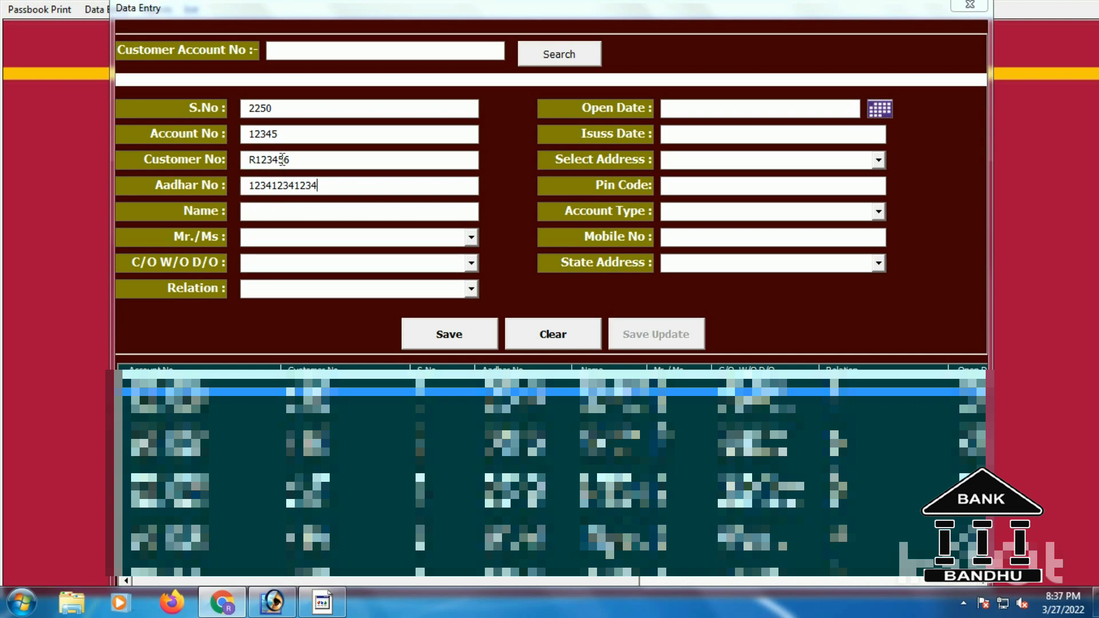
click(294, 213)
text(BANK BANDHU)
Set the title to Mr. and dismiss the Windows colour-scheme prompt.
click(470, 237)
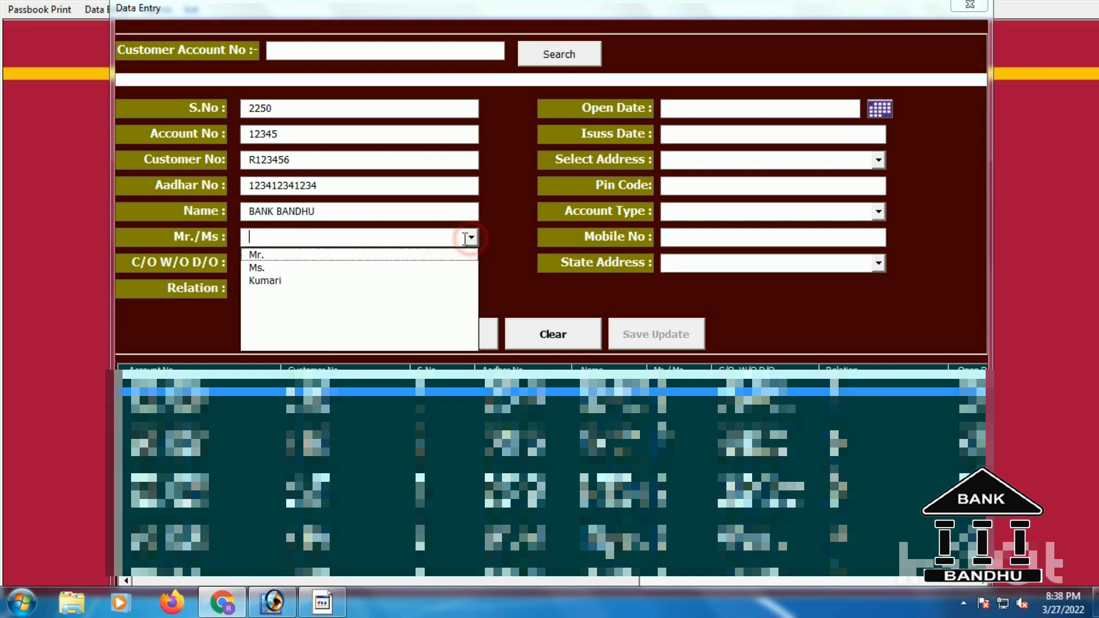
click(361, 257)
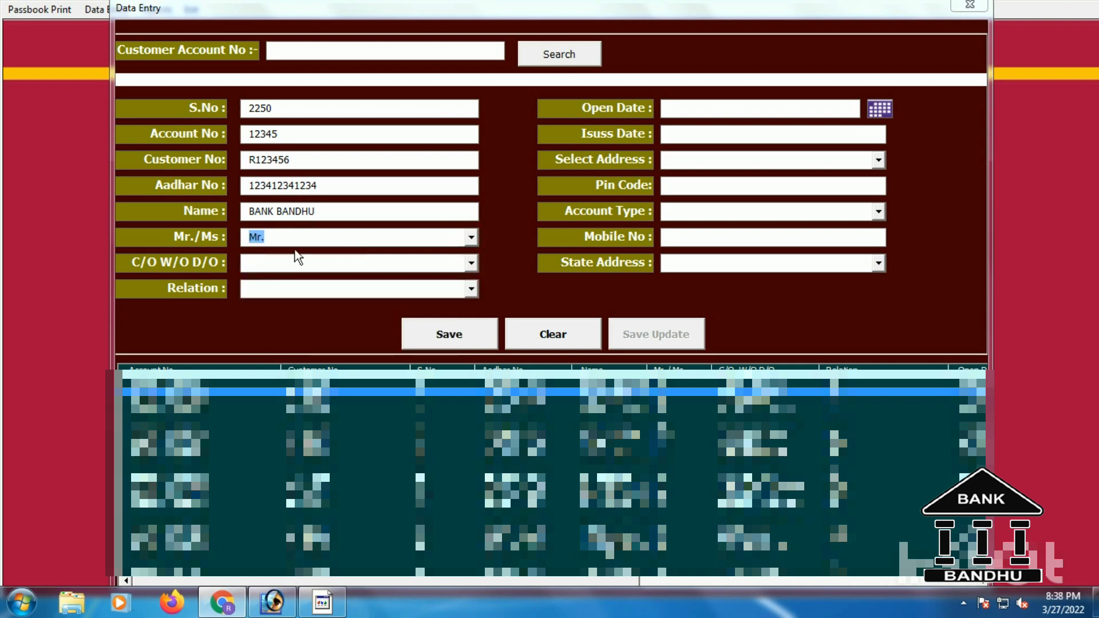
click(433, 264)
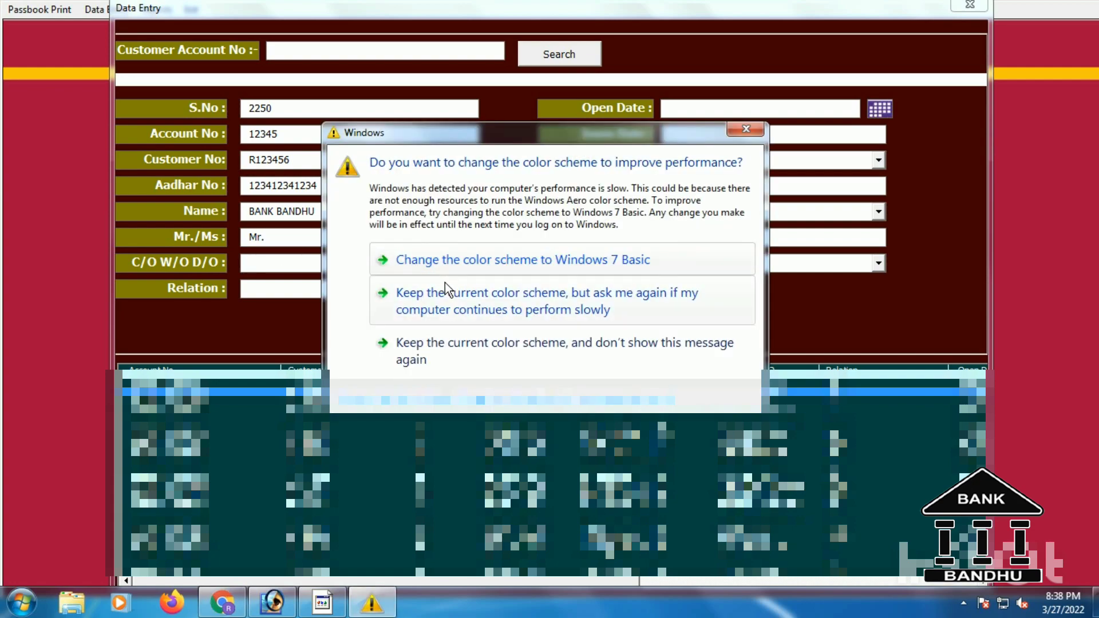
click(750, 131)
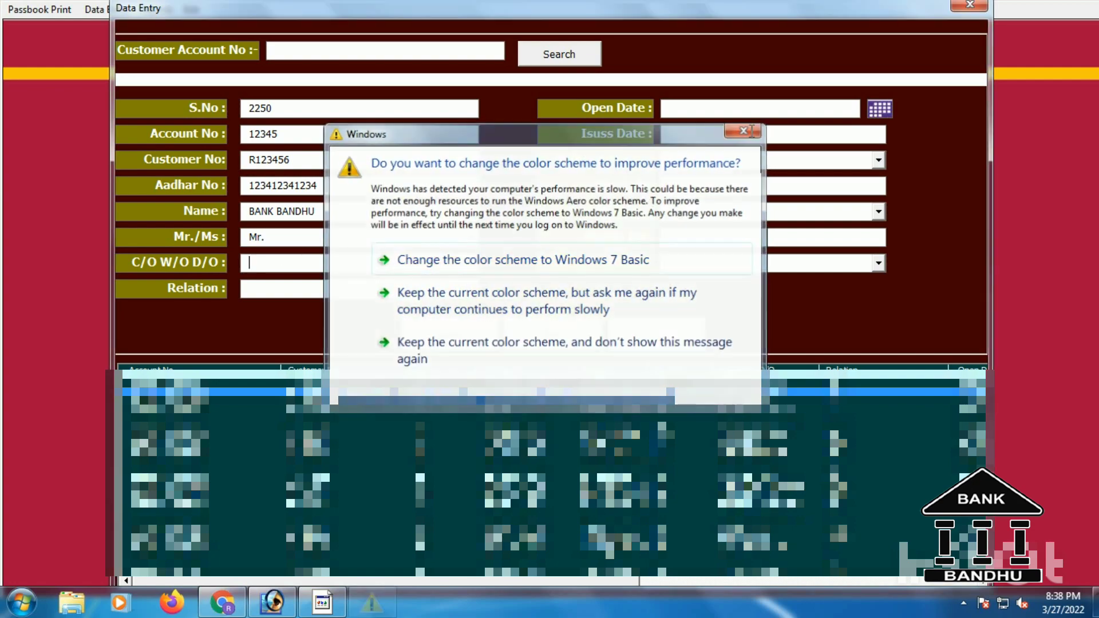
Enter the care-of guardian name and set the relation to C/o.
click(280, 258)
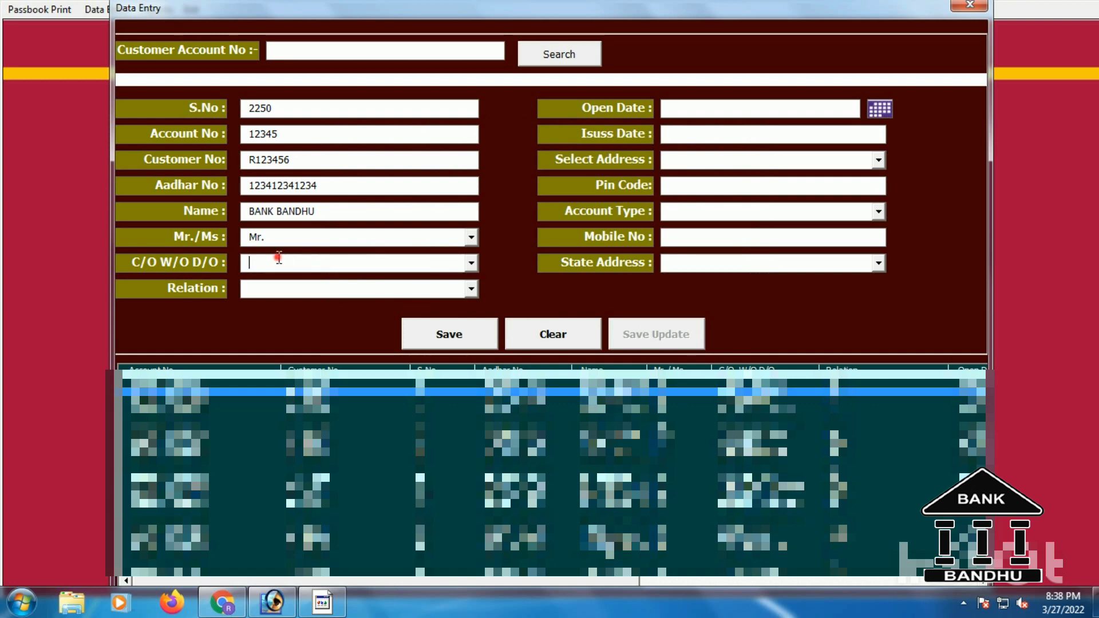
click(471, 288)
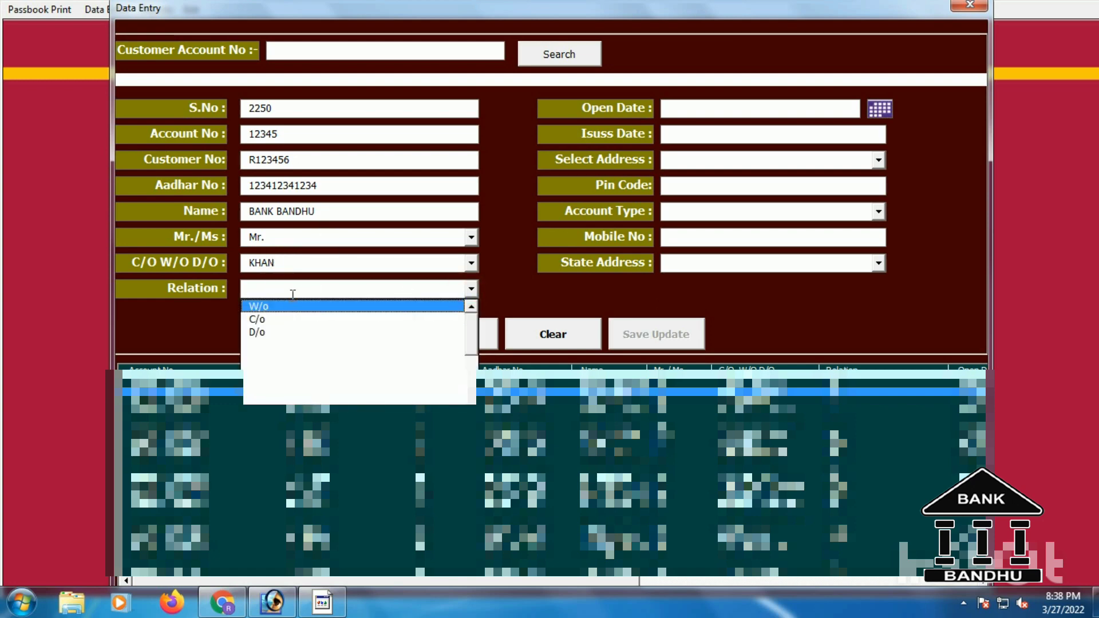
click(266, 318)
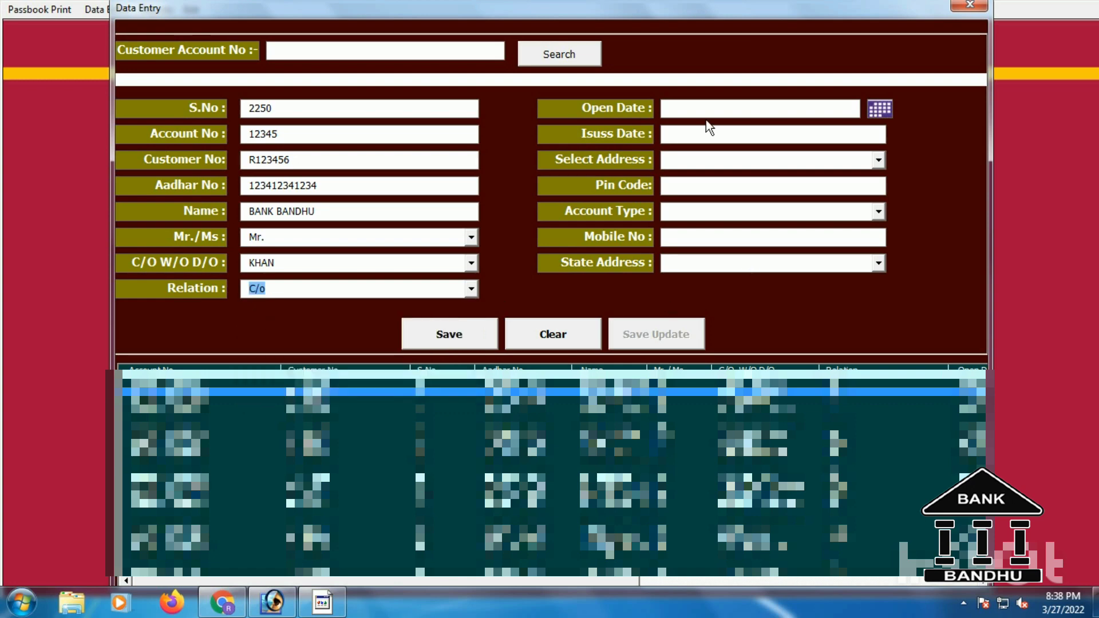
Set the open date to 2-Mar-2022 and fill in the customer's address and pin code.
click(879, 109)
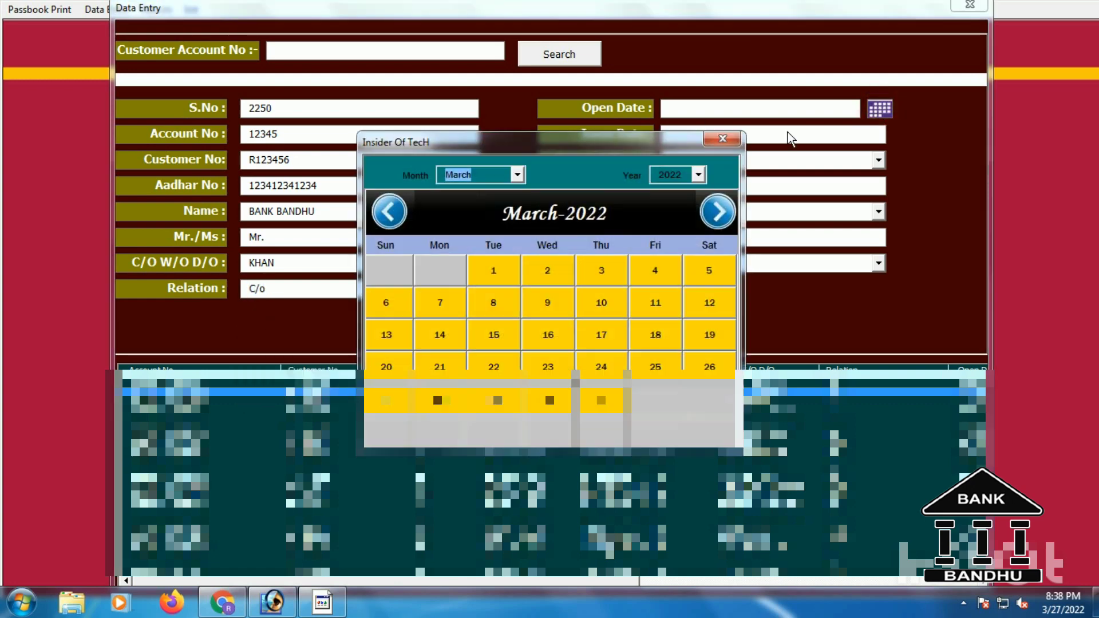
click(548, 279)
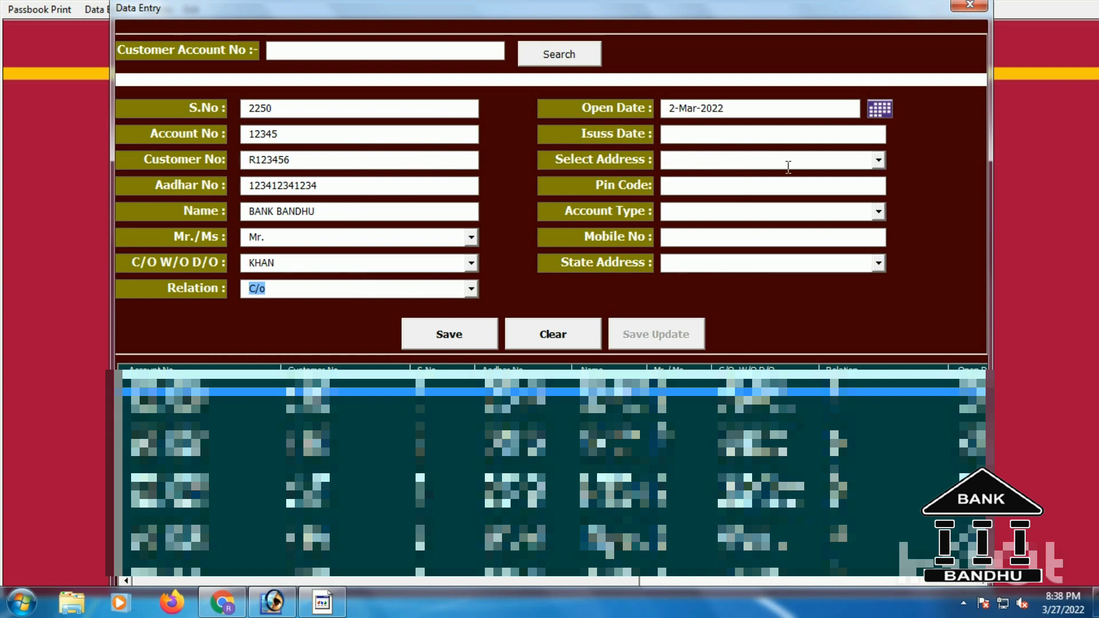
click(815, 162)
text(WEST BENGAL)
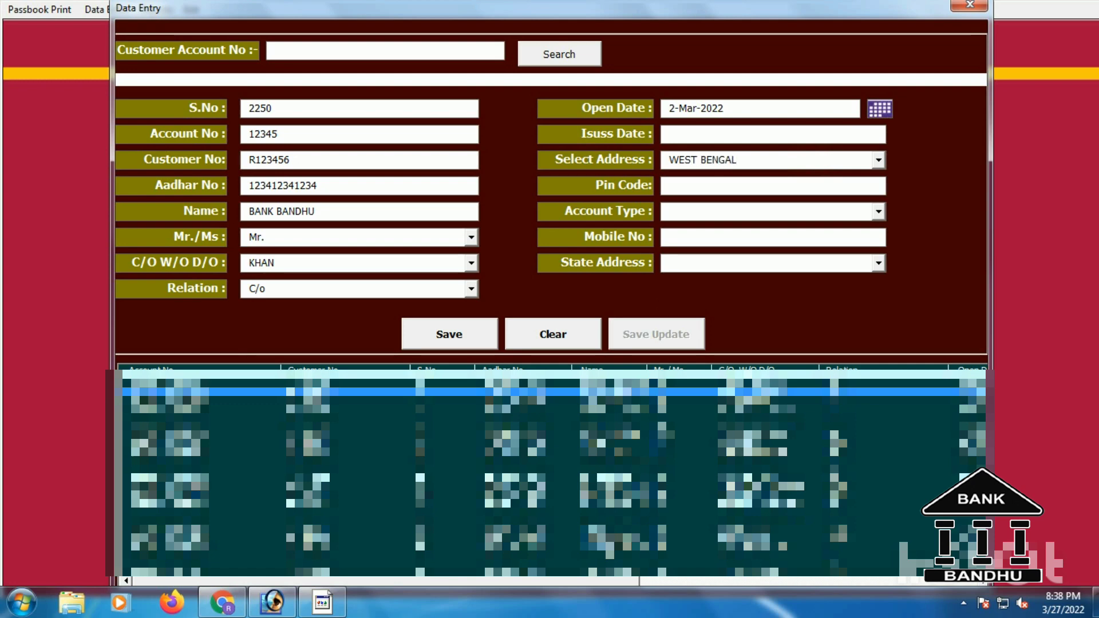
click(791, 188)
text(712155)
Set account type to SELF, enter the mobile number, and choose the West Bengal state address.
click(878, 211)
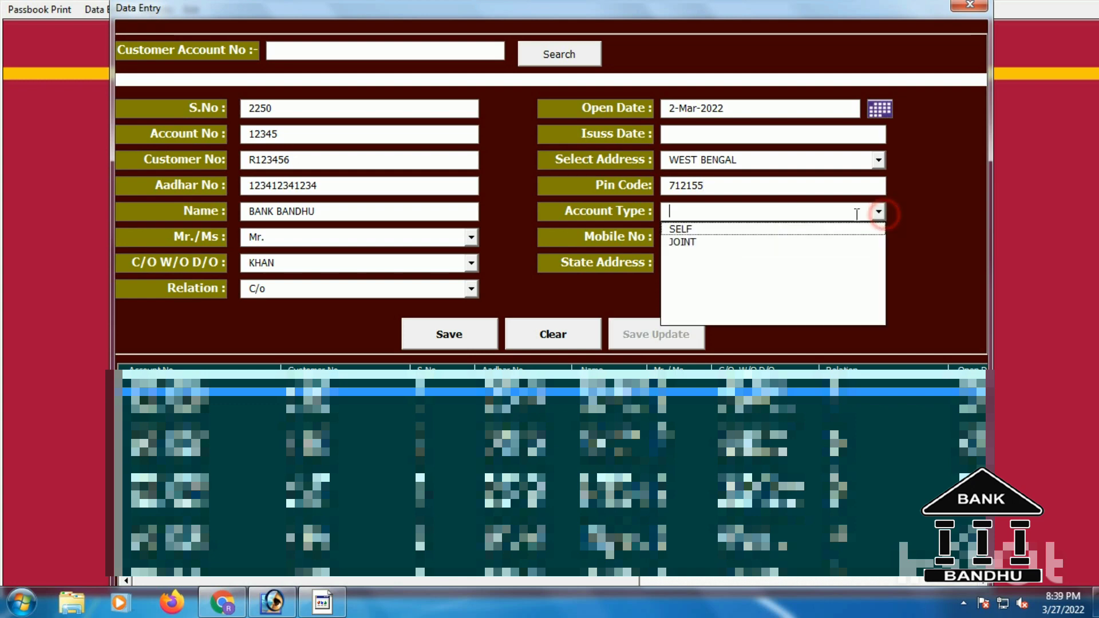
click(773, 229)
click(773, 231)
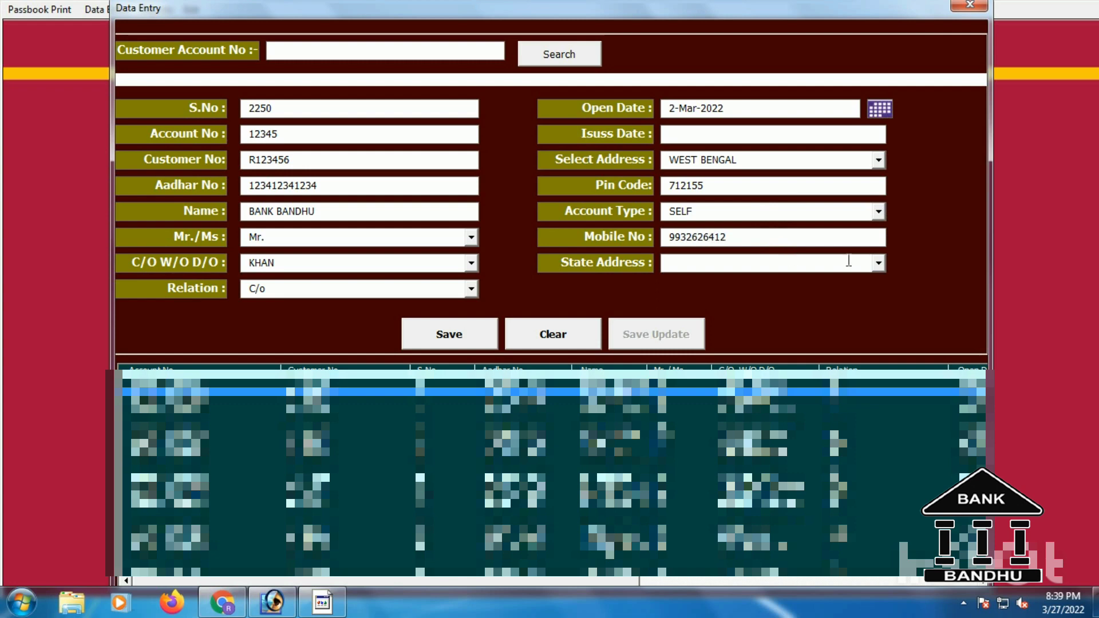
click(879, 262)
click(790, 280)
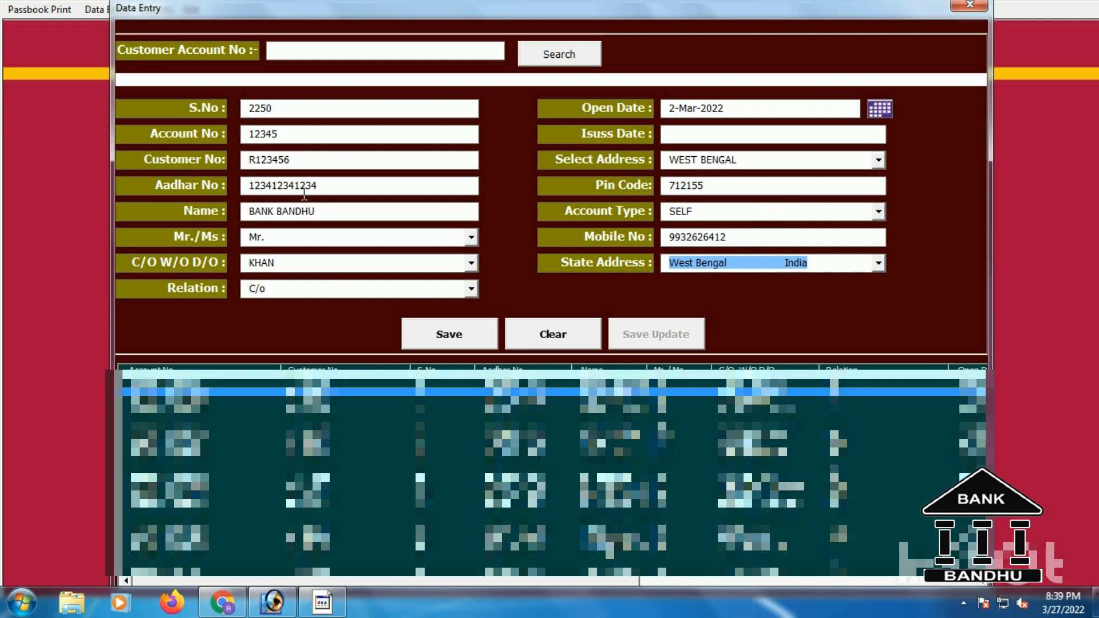
Save and confirm the new customer record, leaving a cleared form ready at S.No 2251.
click(469, 325)
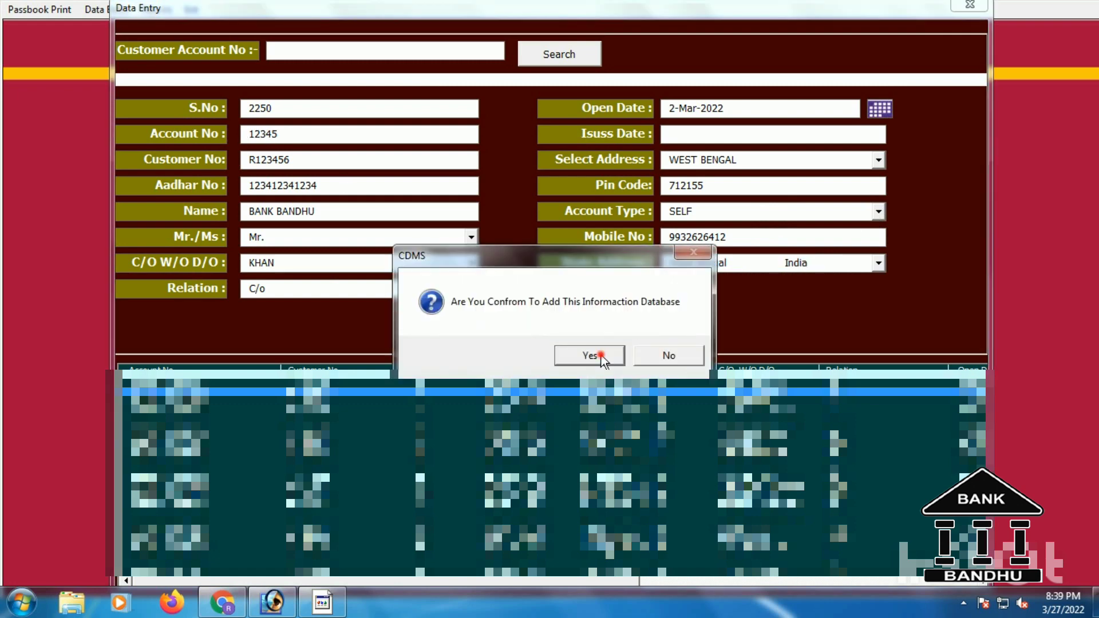
click(598, 355)
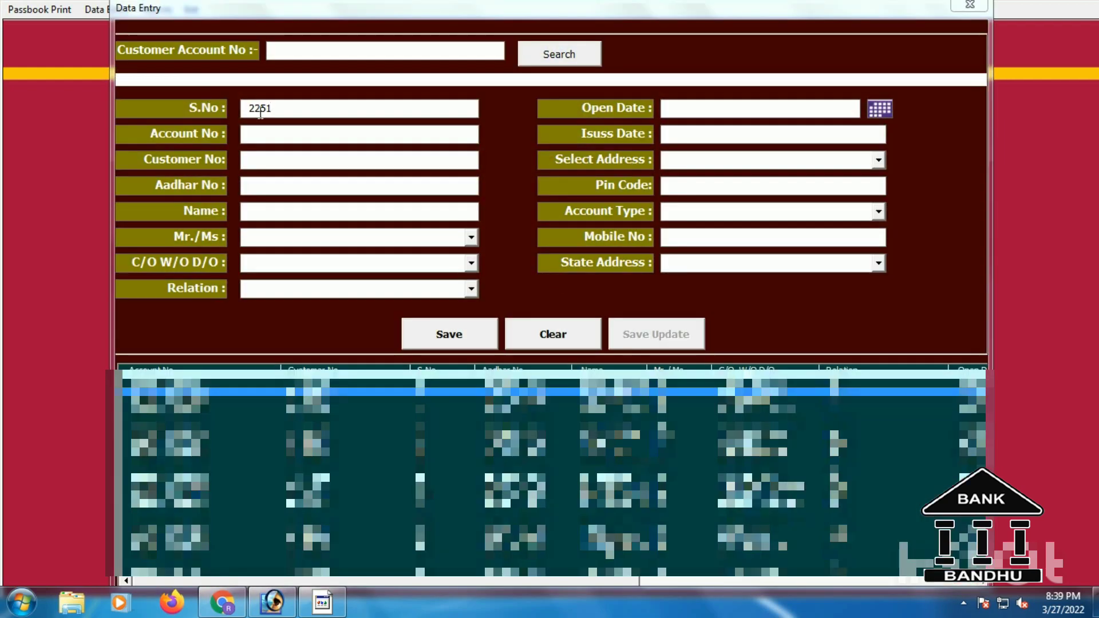
click(278, 117)
Search by the customer's account number to load the existing record.
click(330, 51)
text(12345)
click(555, 56)
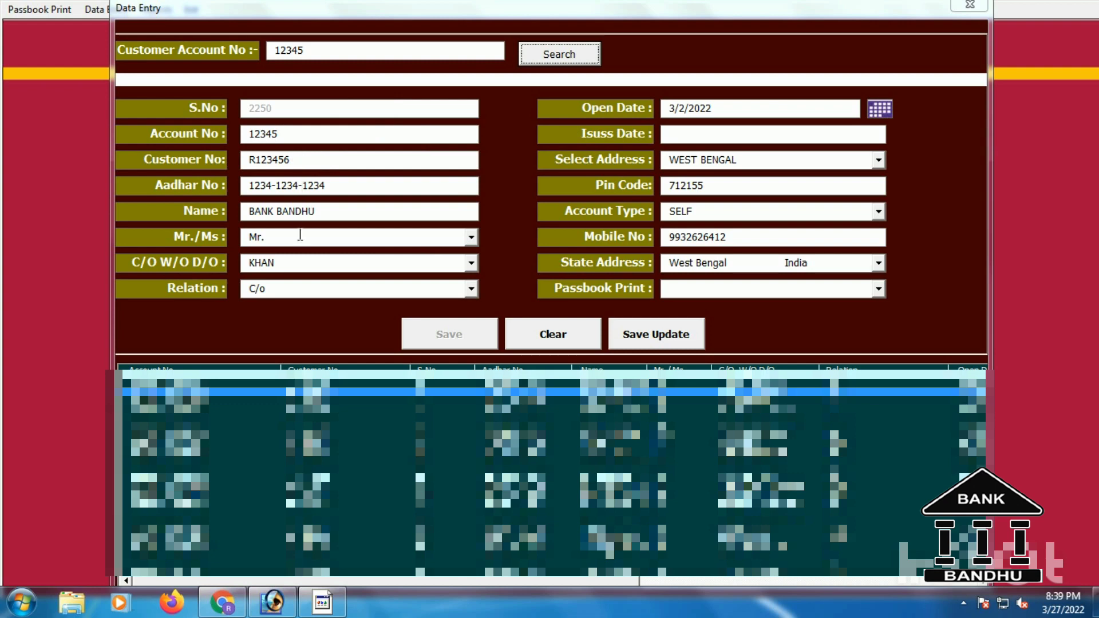
Add a first name to the C/O W/O D/O field and save the update.
click(249, 262)
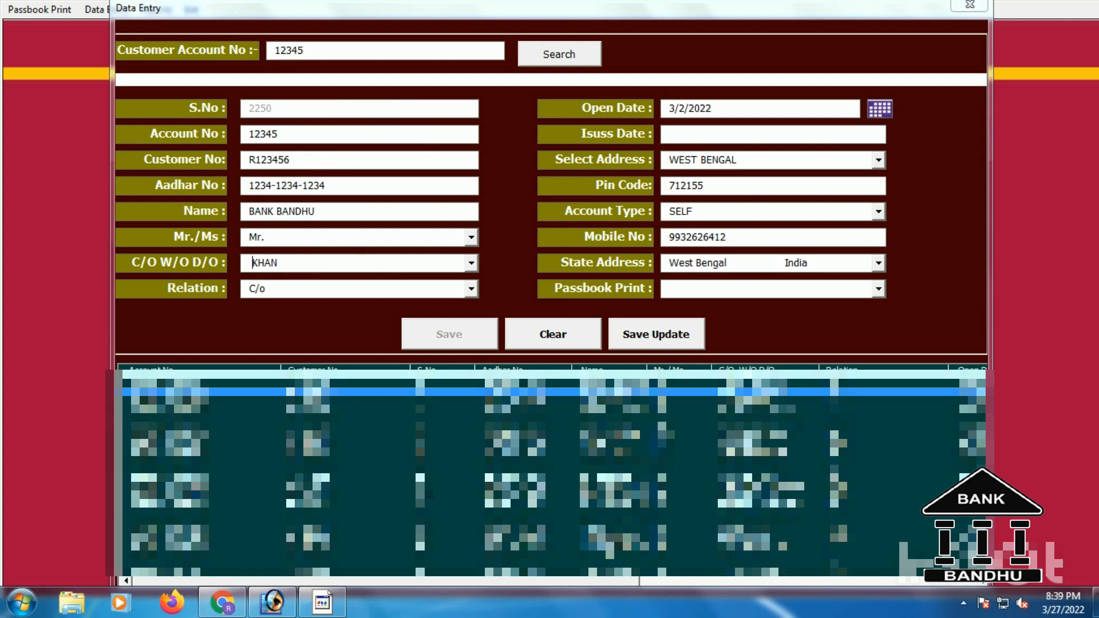
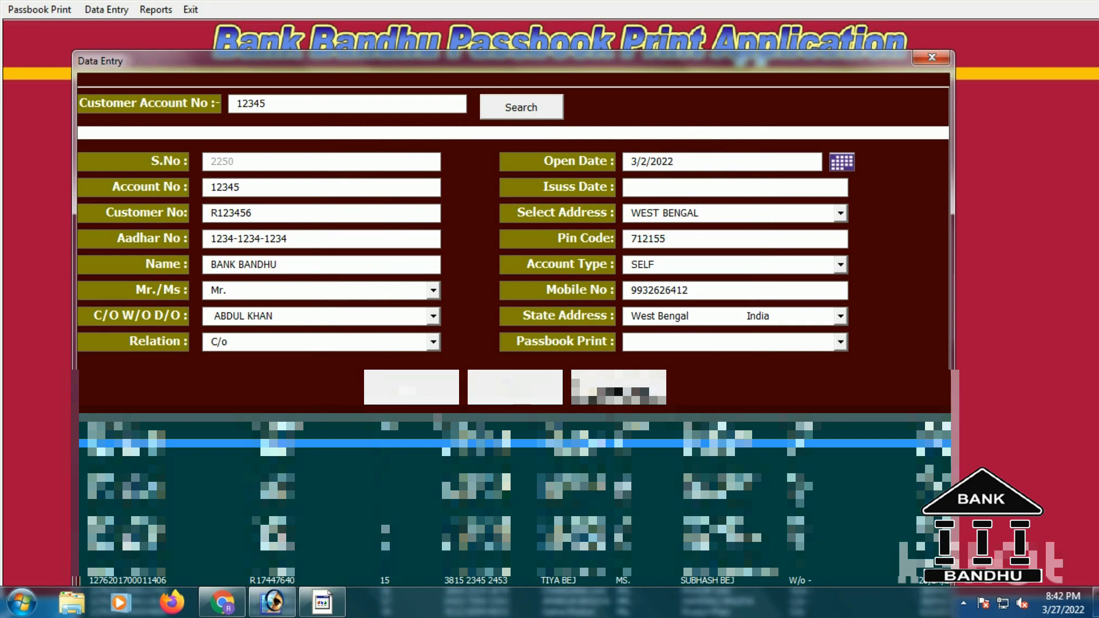
click(613, 392)
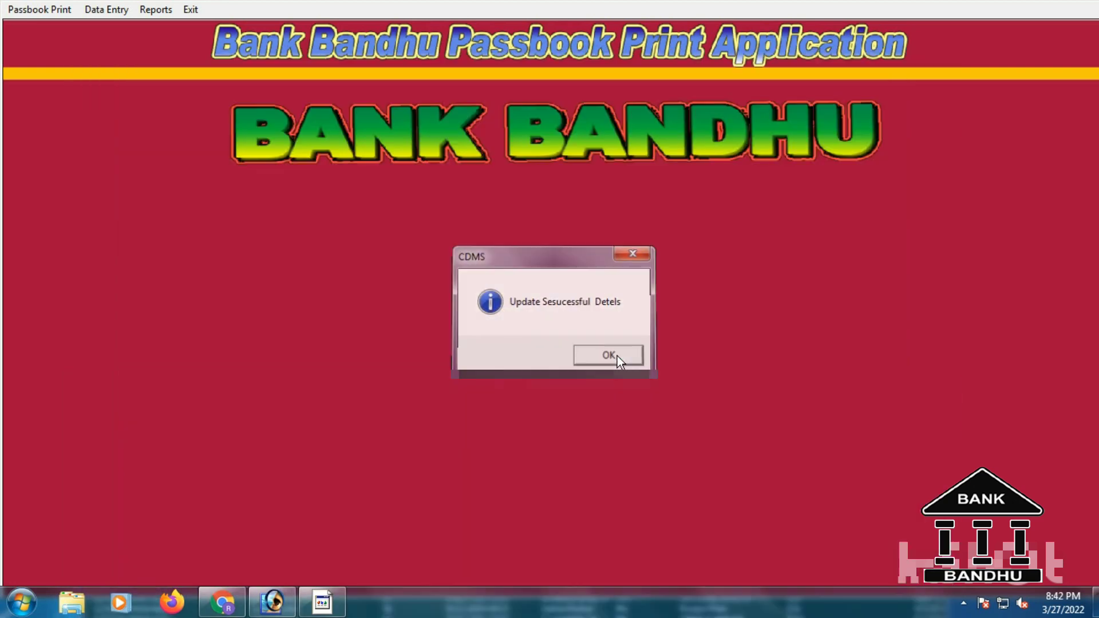
click(617, 356)
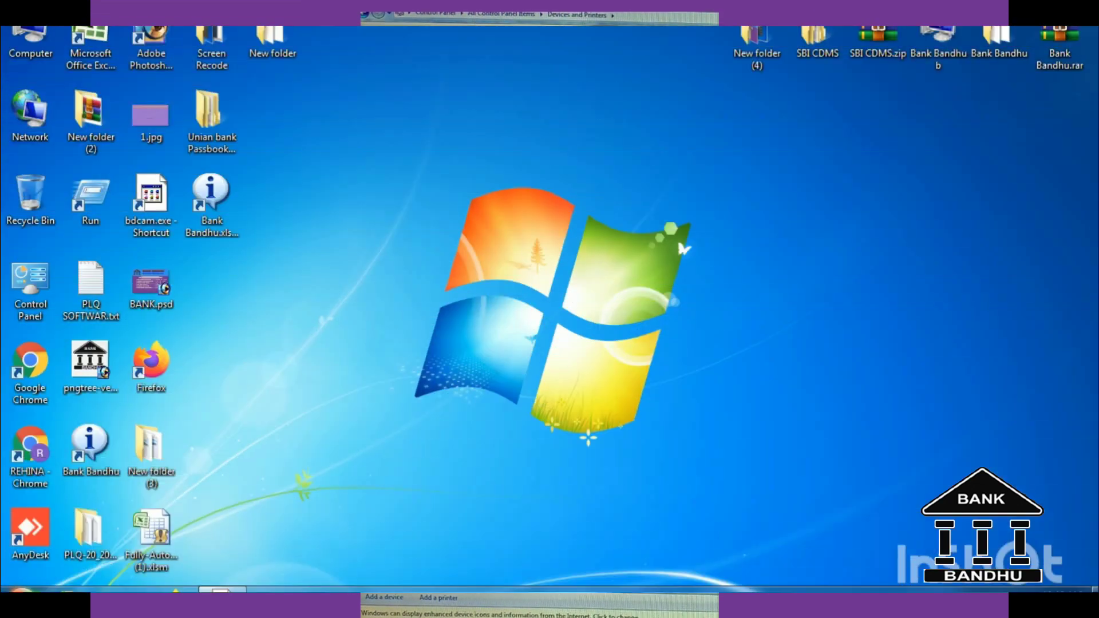
Open Control Panel in Large icons view and go to Devices and Printers.
key(super)
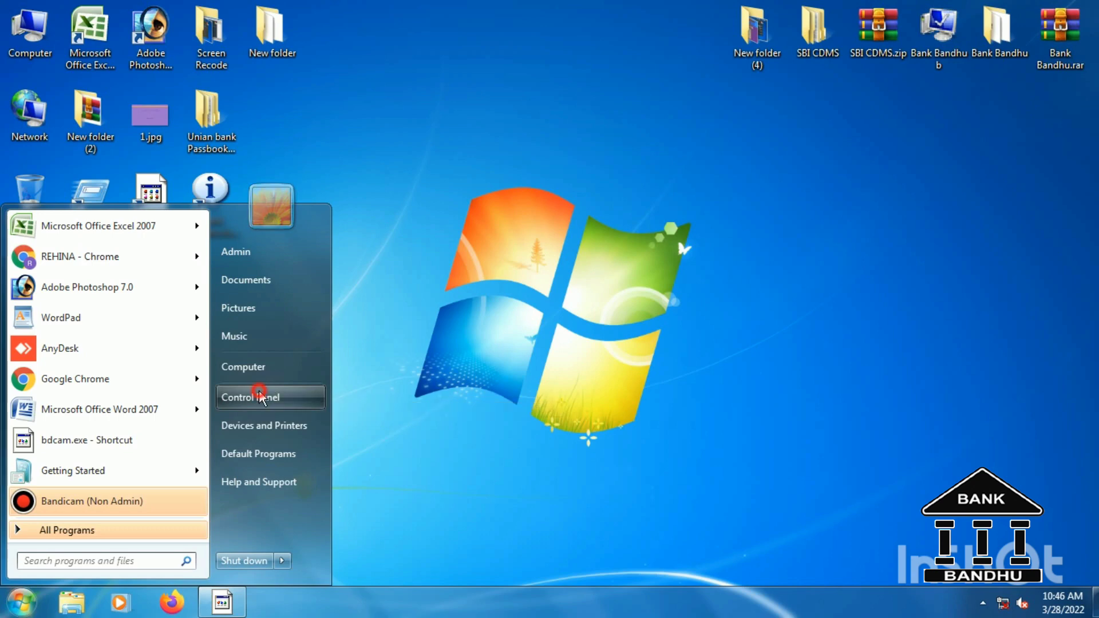
click(259, 390)
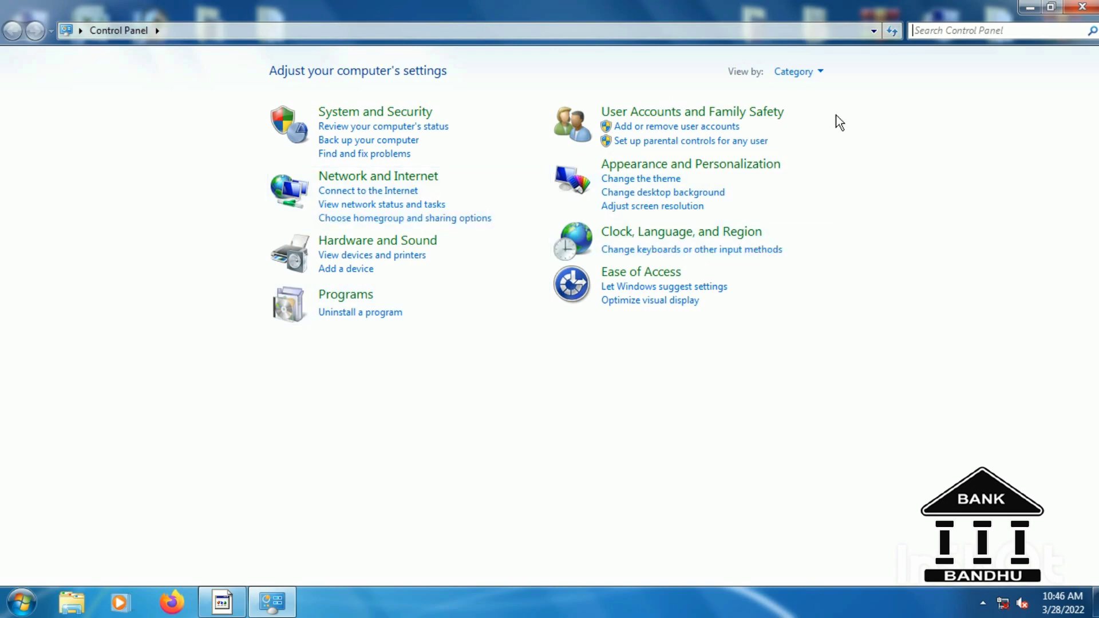
click(818, 69)
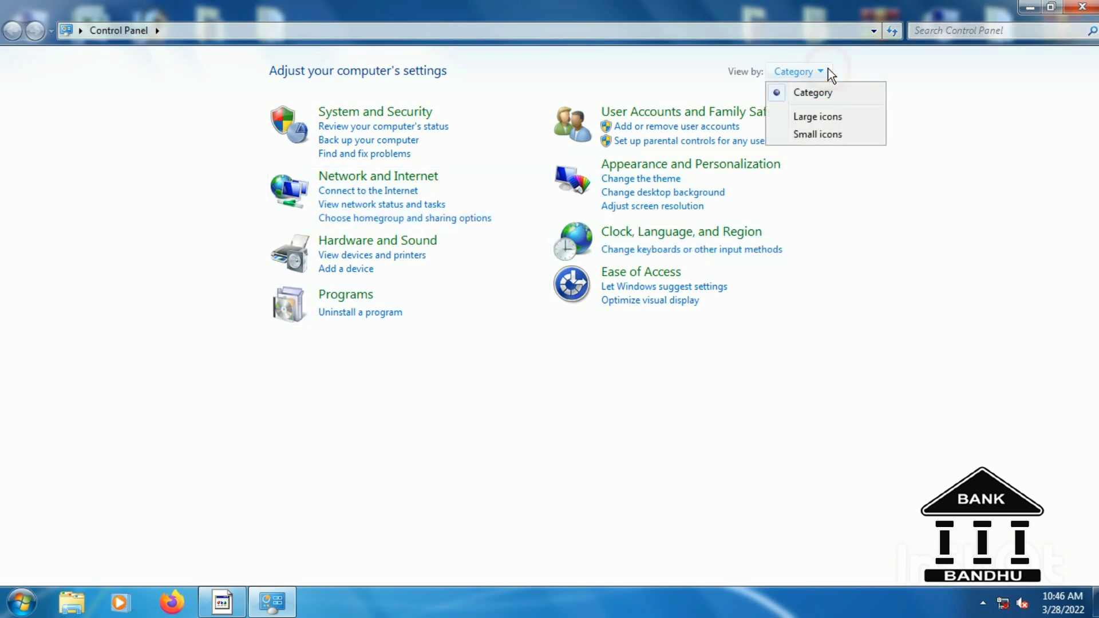
click(822, 118)
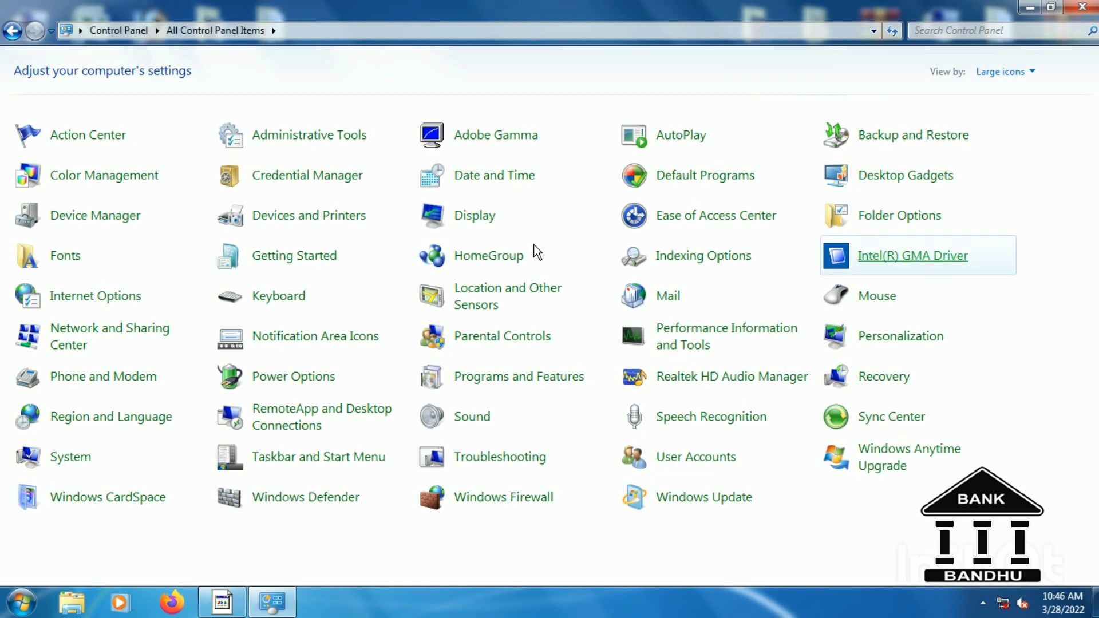
click(289, 220)
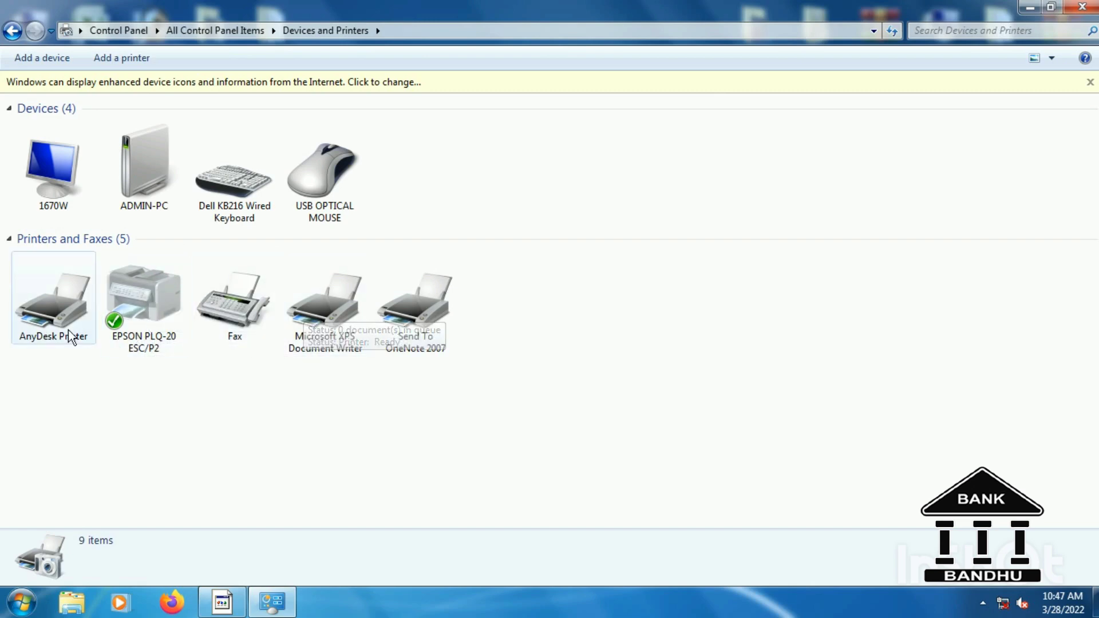
Make EPSON PLQ-20 ESC/P2 the default printer after briefly defaulting Send To OneNote 2007.
click(418, 292)
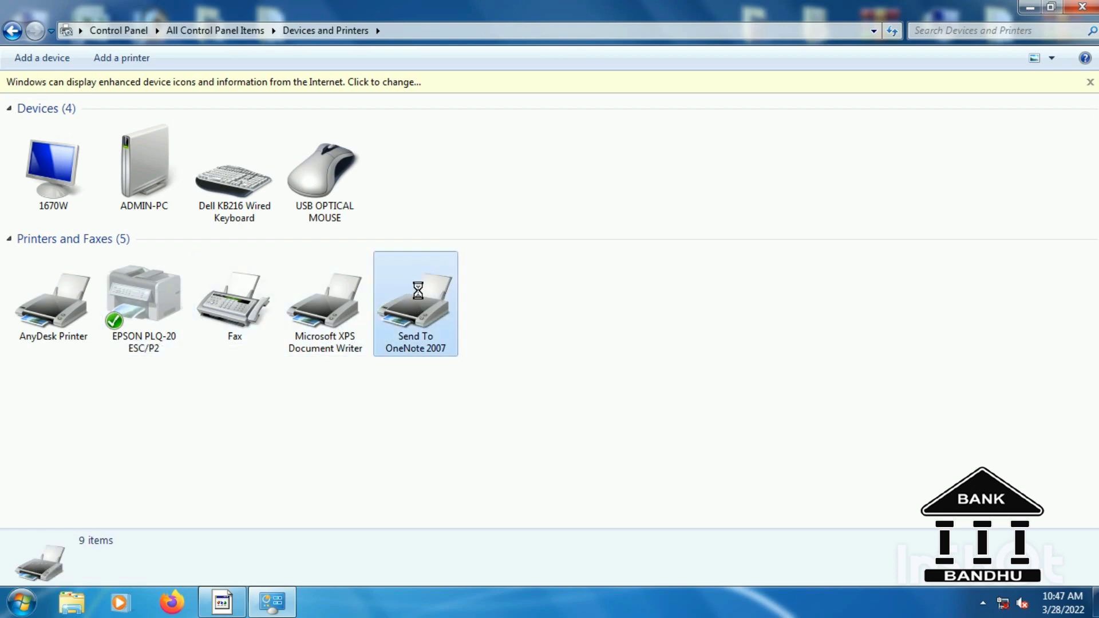
right_click(418, 291)
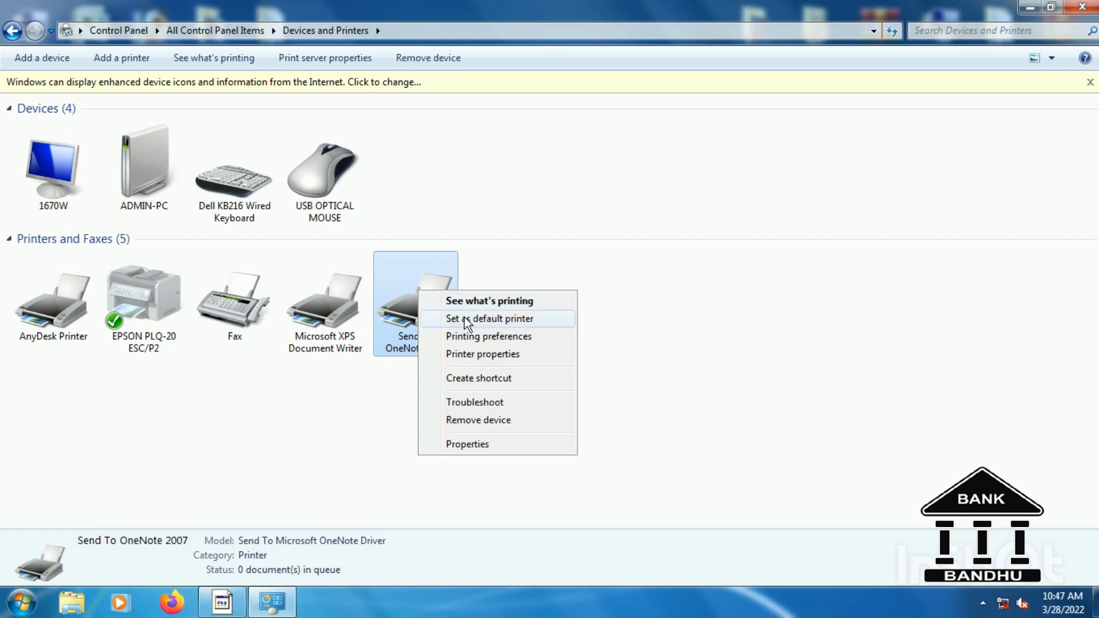
click(464, 320)
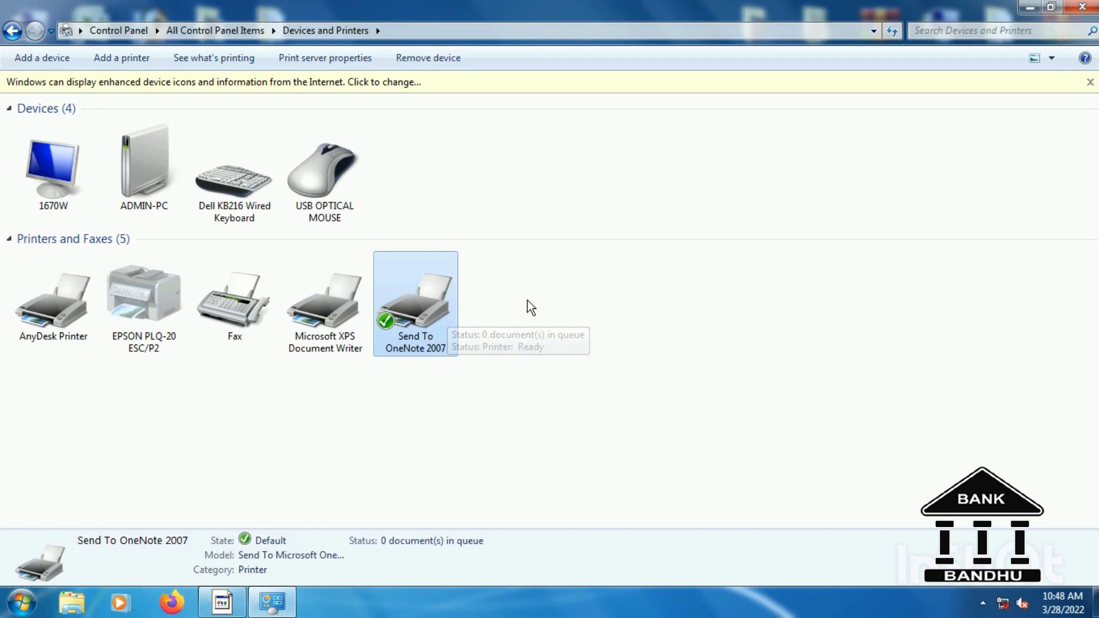
click(131, 303)
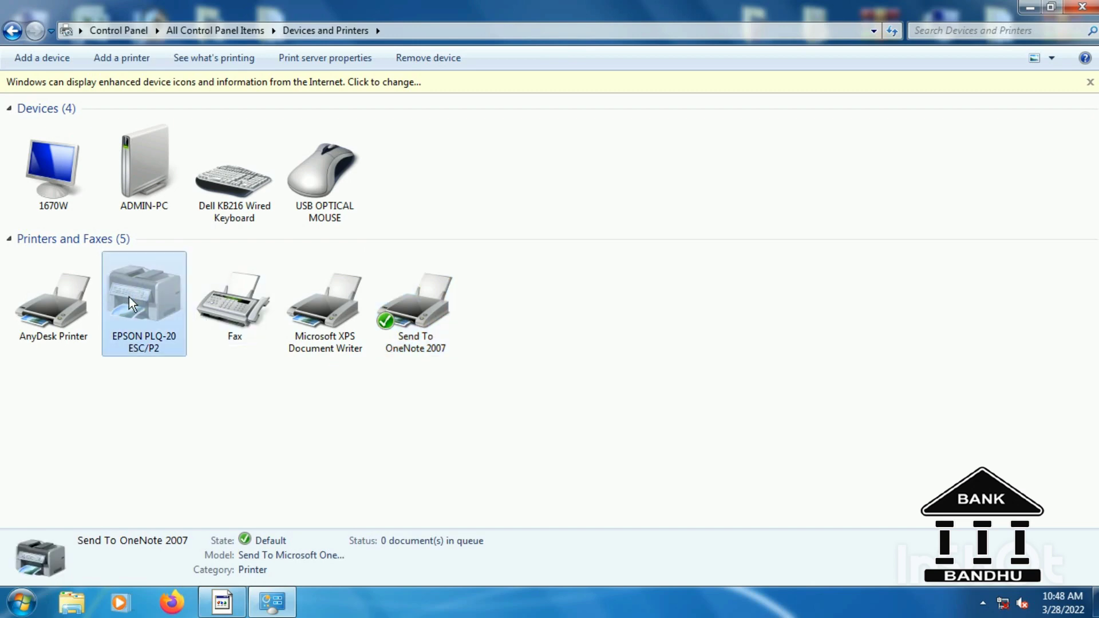
right_click(155, 316)
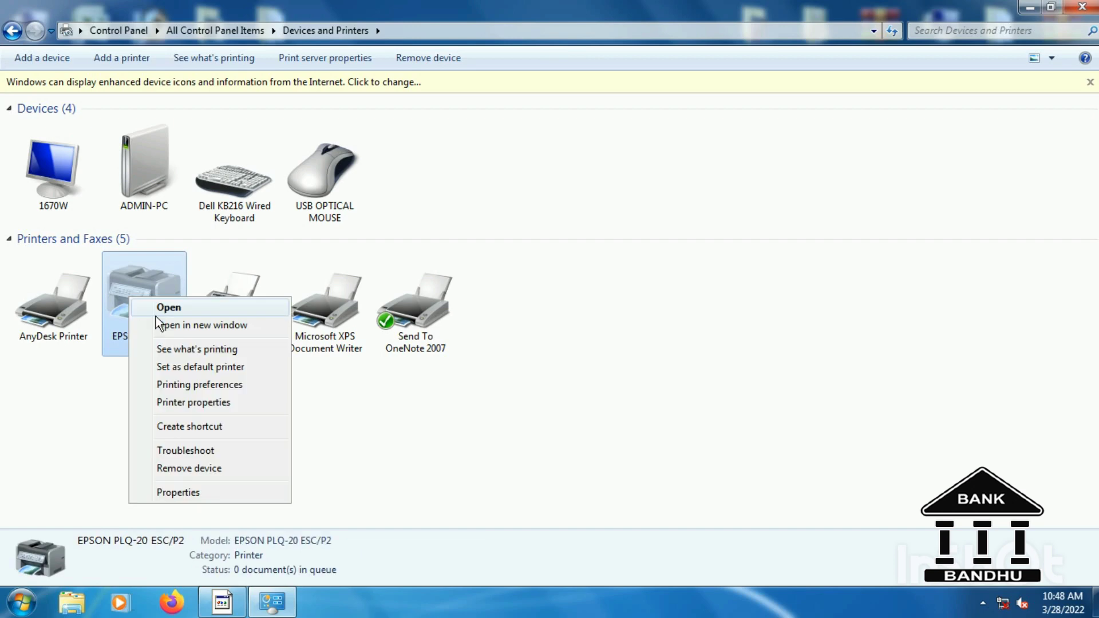
click(207, 368)
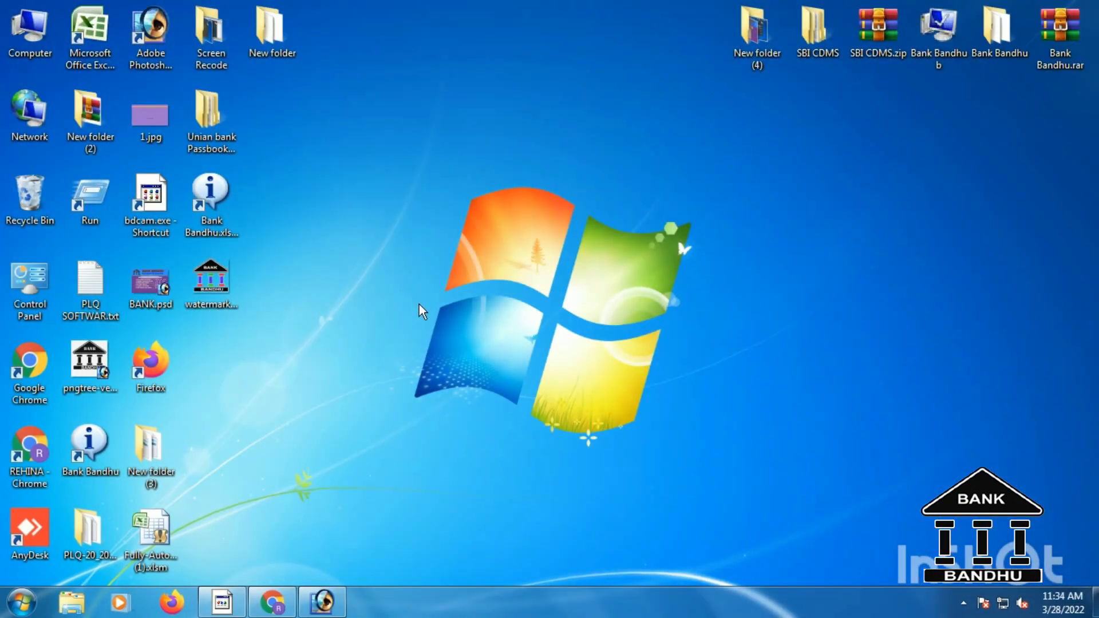
Launch Bank Bandhu, log in with the user name and password, and open Passbook Print.
double_click(90, 450)
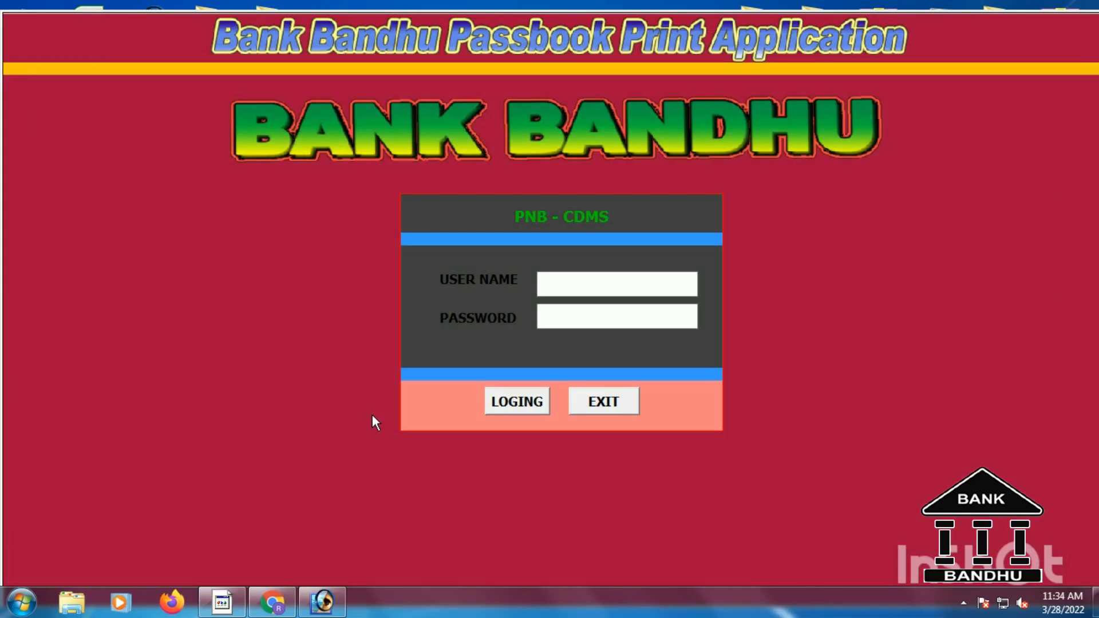
text(admin)
key(Tab)
text(*****)
click(507, 407)
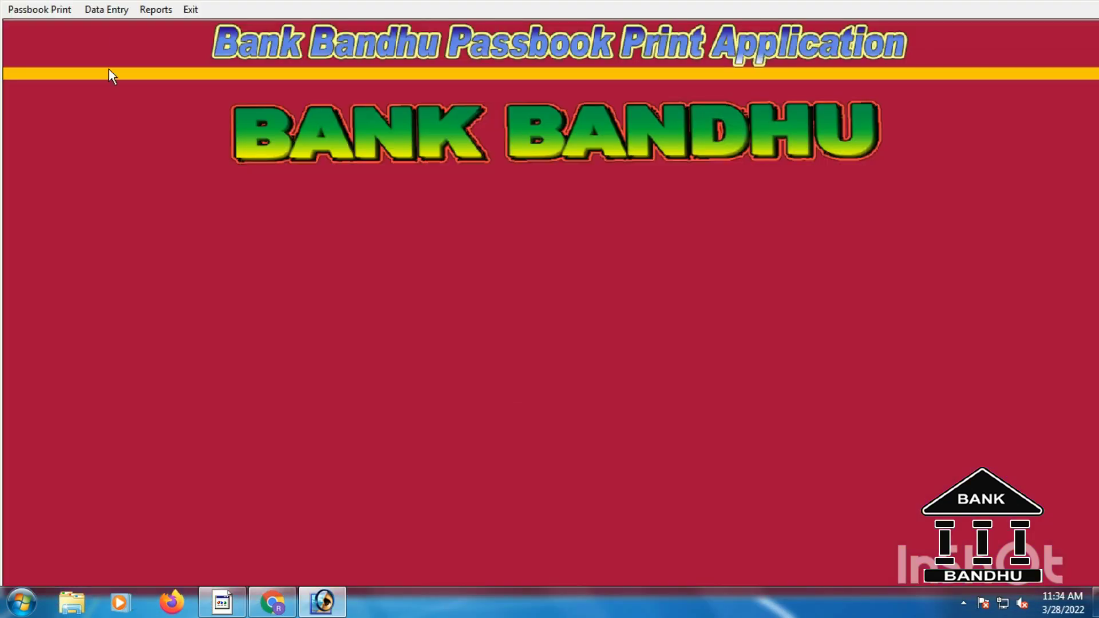
click(33, 9)
click(49, 29)
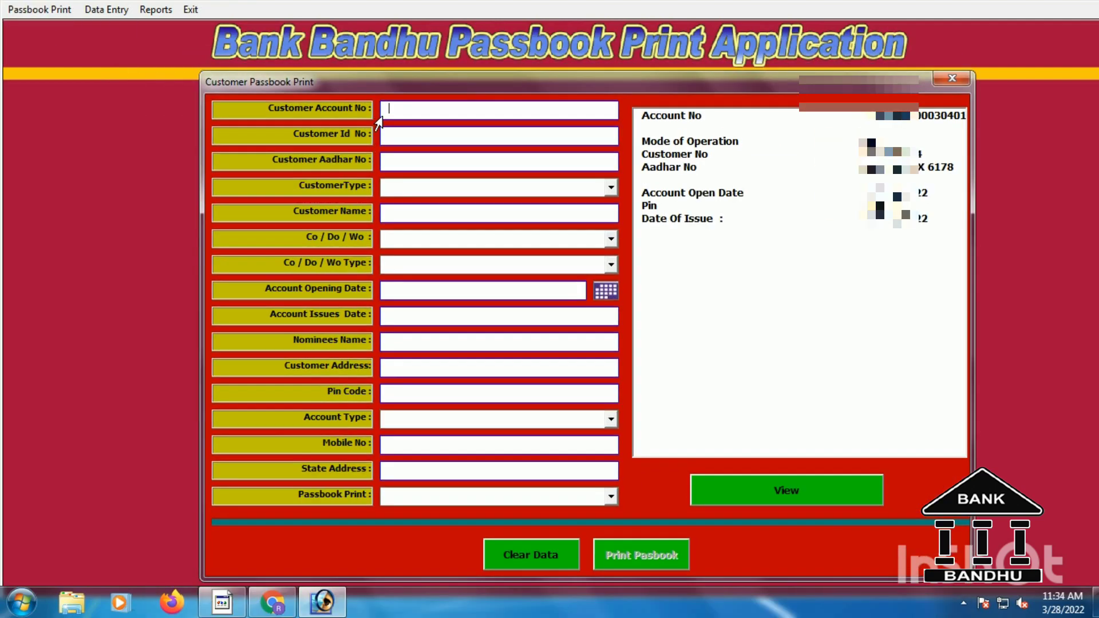
Load the customer's record by account number and set the issue date to 28/03/2022.
click(391, 110)
text(12345)
key(Tab)
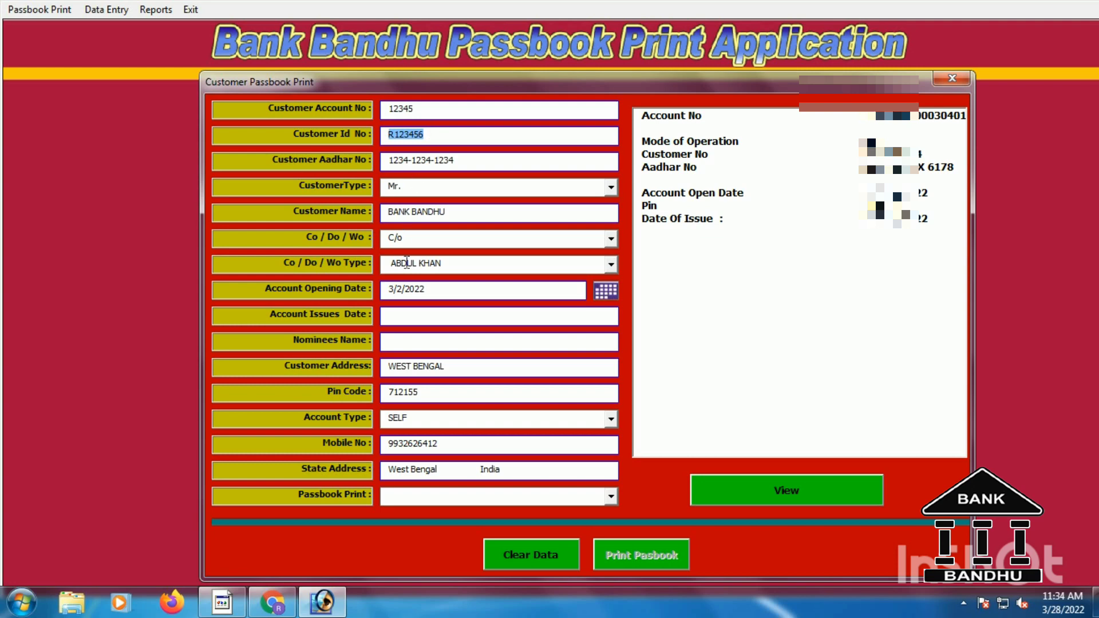
click(399, 315)
text(28/)
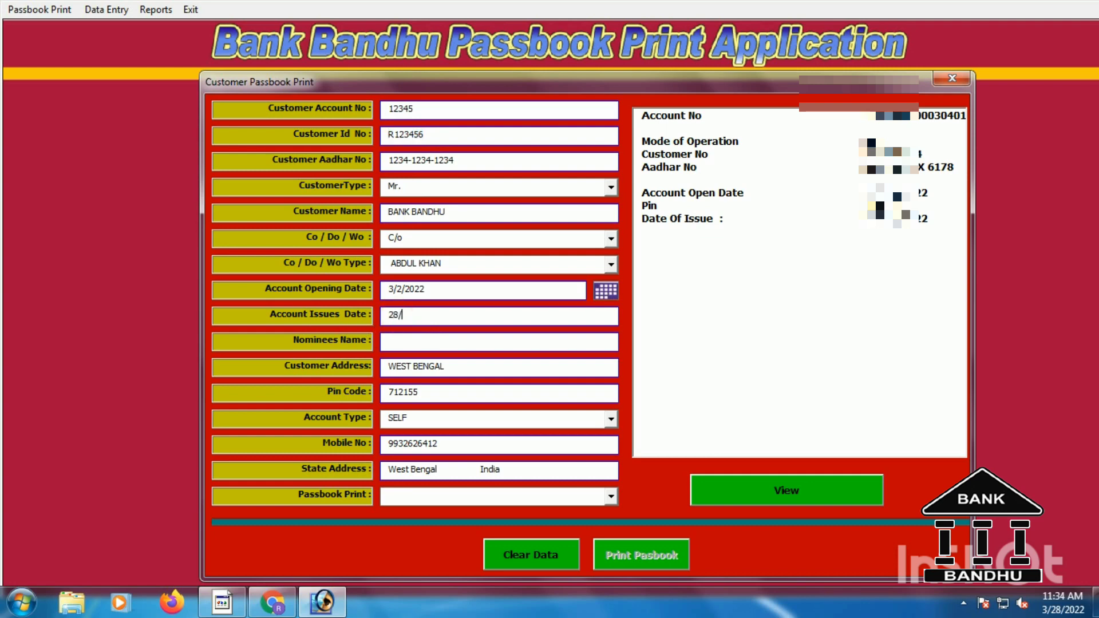
text(03/2022)
Choose Passbook Print as the print option and enter the nominee's name.
click(611, 497)
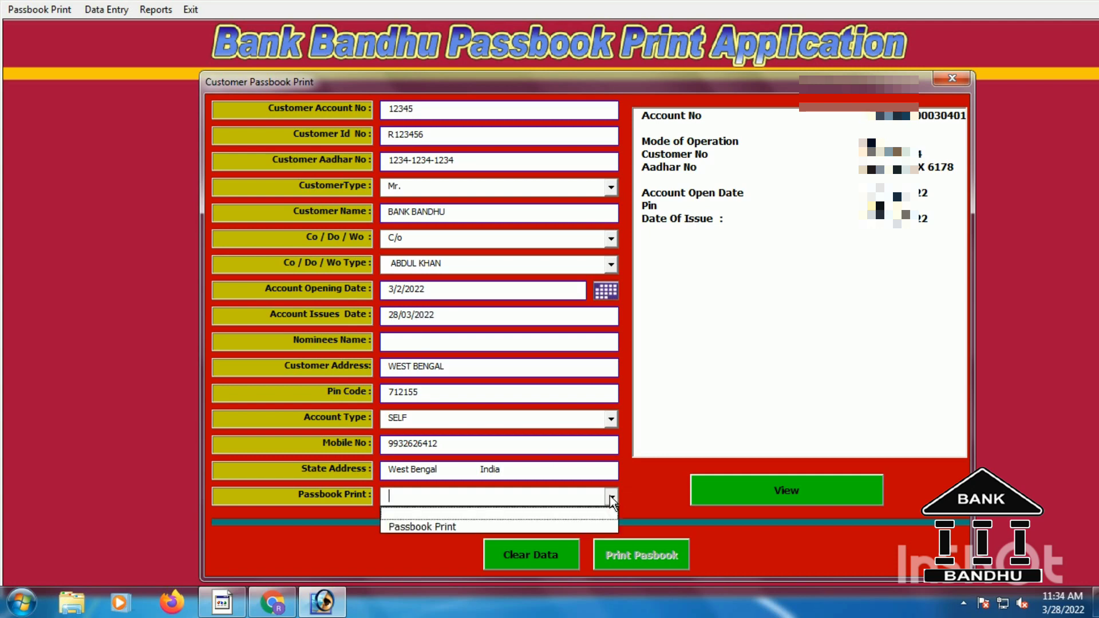
click(423, 526)
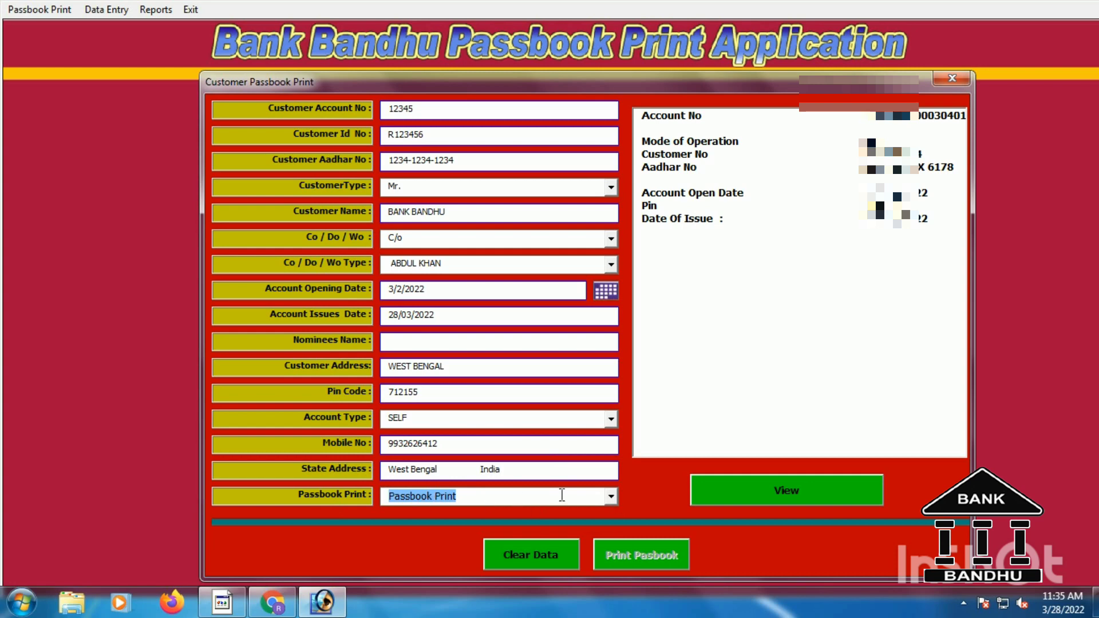
click(412, 344)
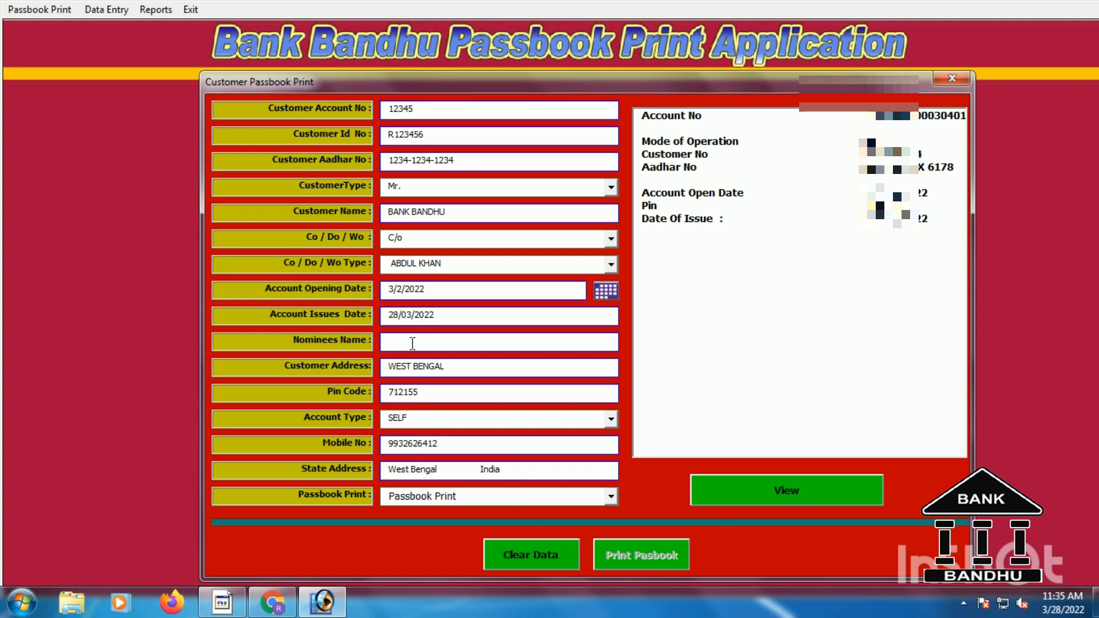
text(ram)
key(BackSpace)
key(BackSpace)
key(BackSpace)
text(Ram)
drag(596, 78, 614, 61)
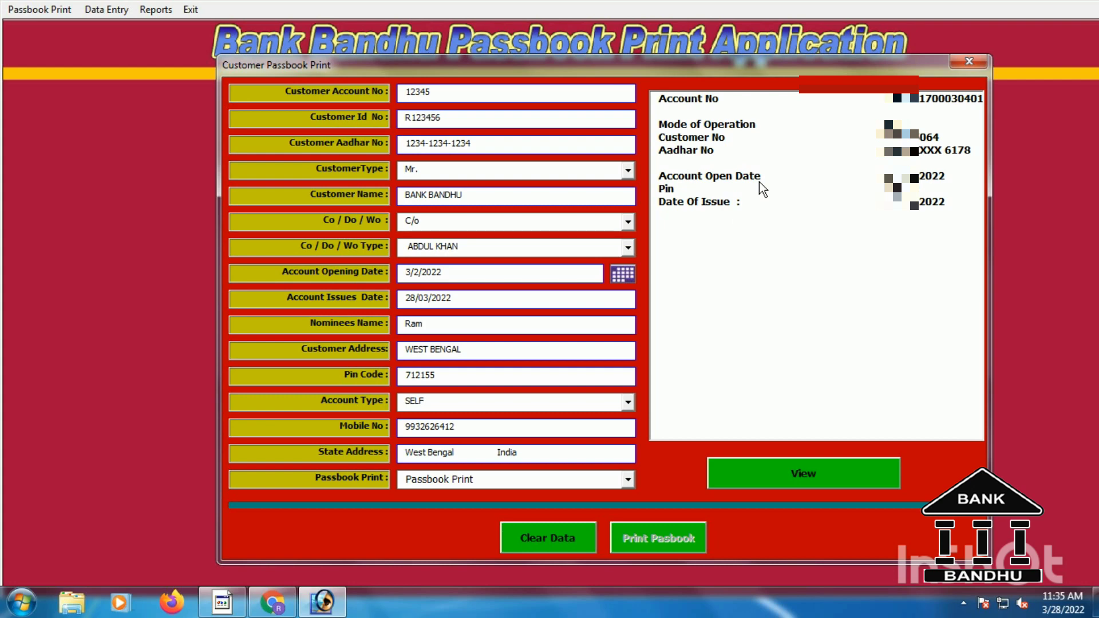
Print the loaded customer's passbook and acknowledge the Passbook Print message.
click(781, 464)
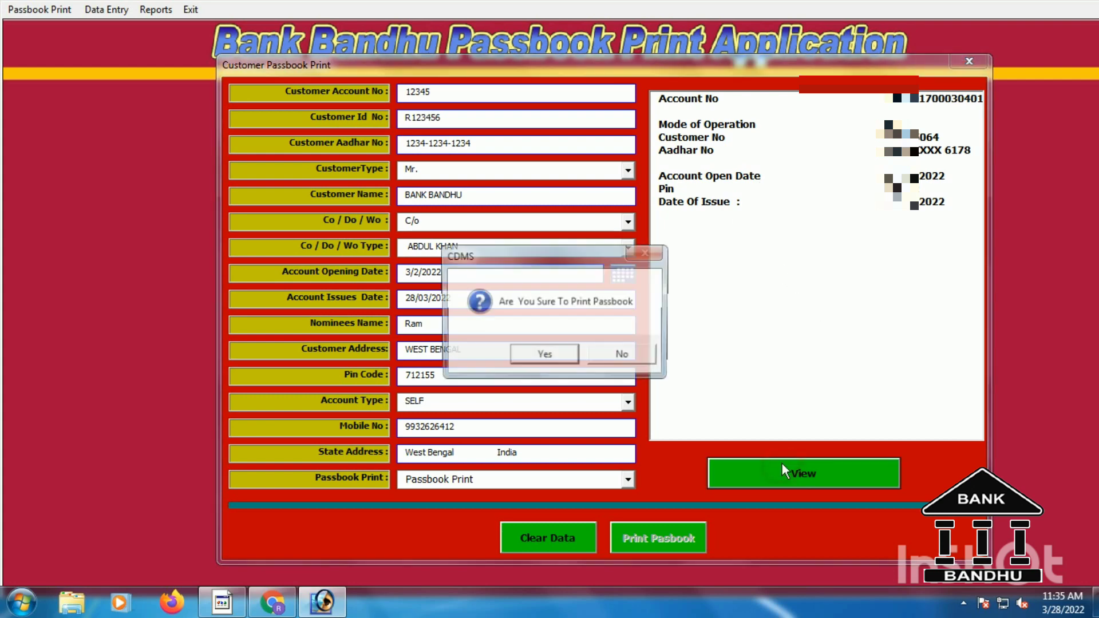
click(559, 358)
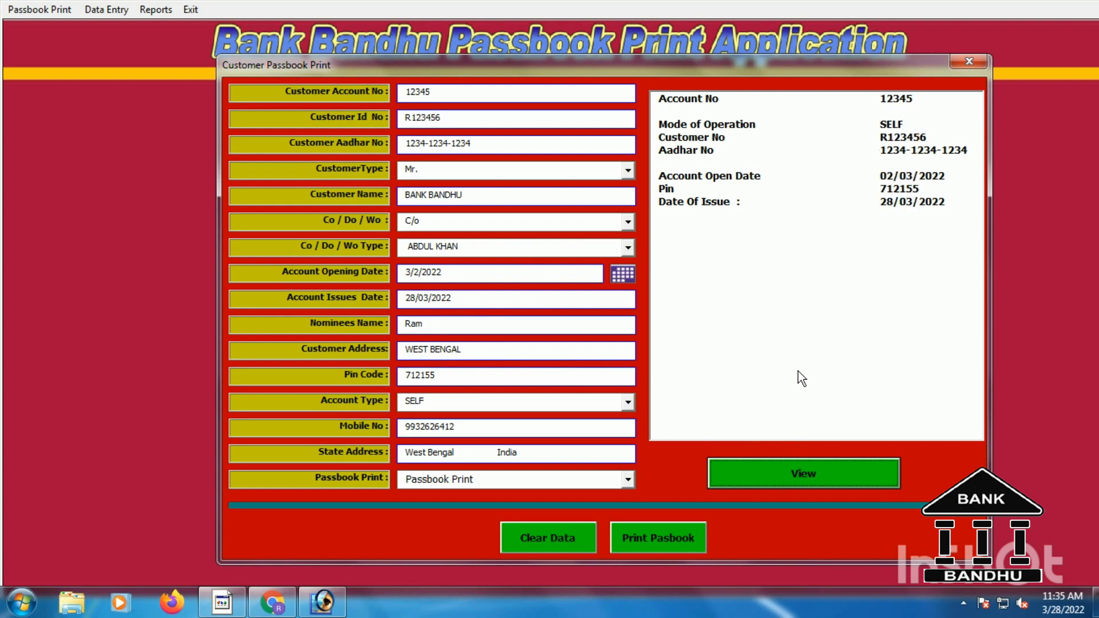
click(641, 538)
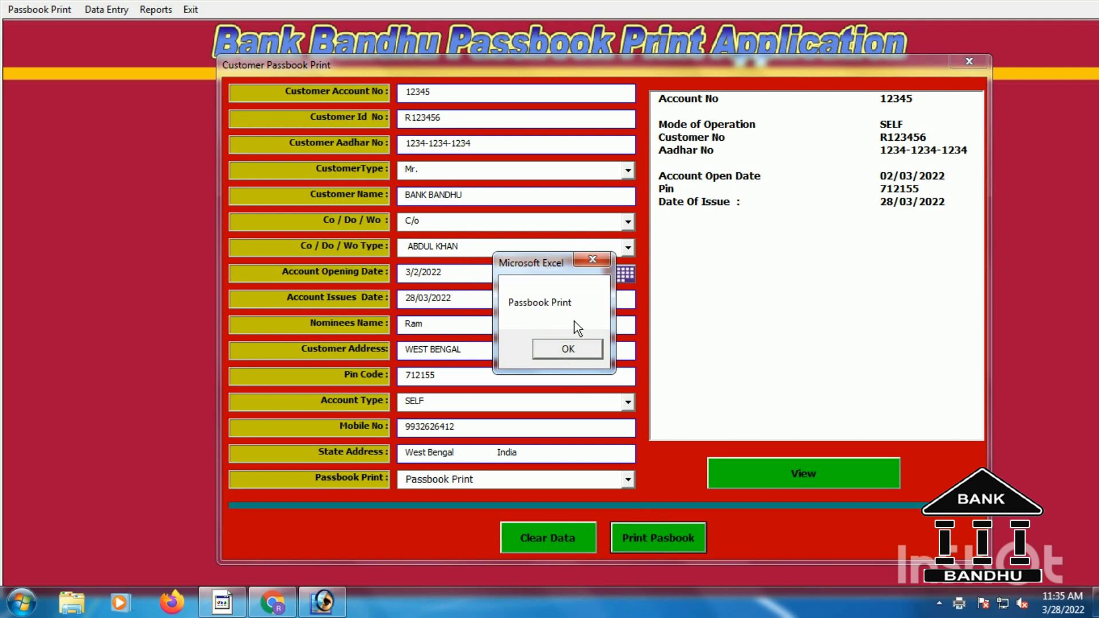
click(583, 355)
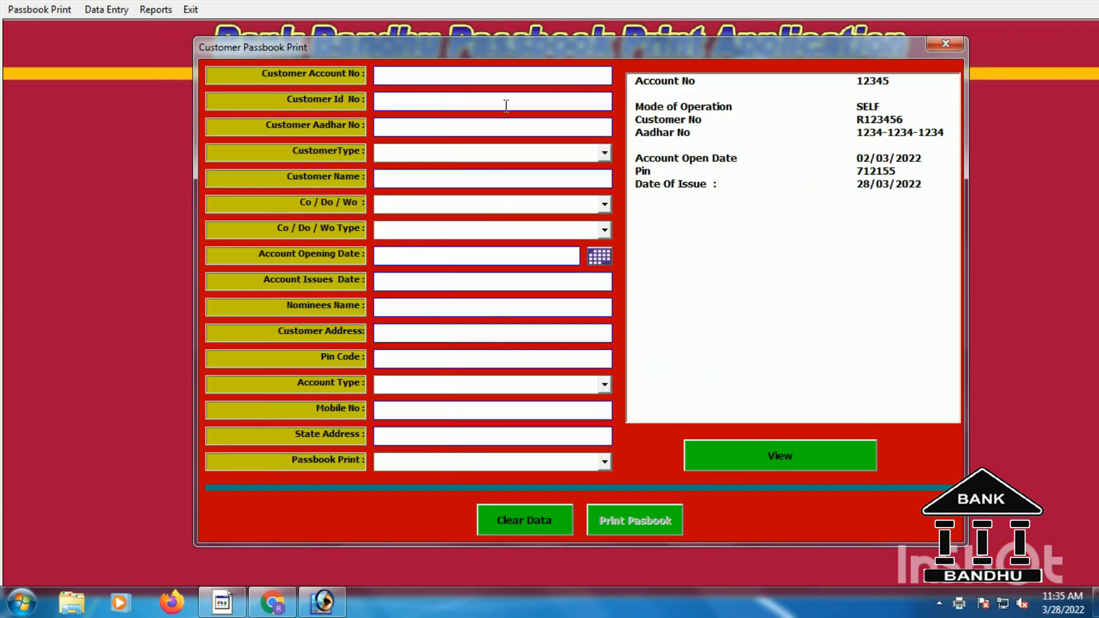
Enter the customer's account number, correcting an extra digit, to load their record.
click(398, 75)
text(123456)
key(Tab)
click(430, 74)
key(BackSpace)
key(Tab)
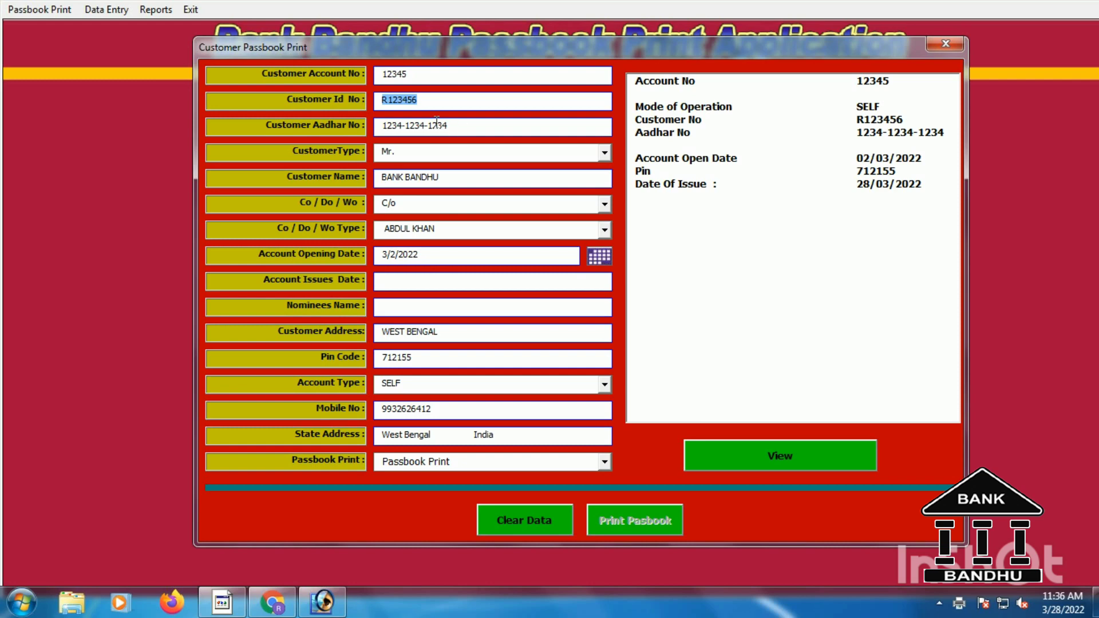
scroll(494, 159, down, 1)
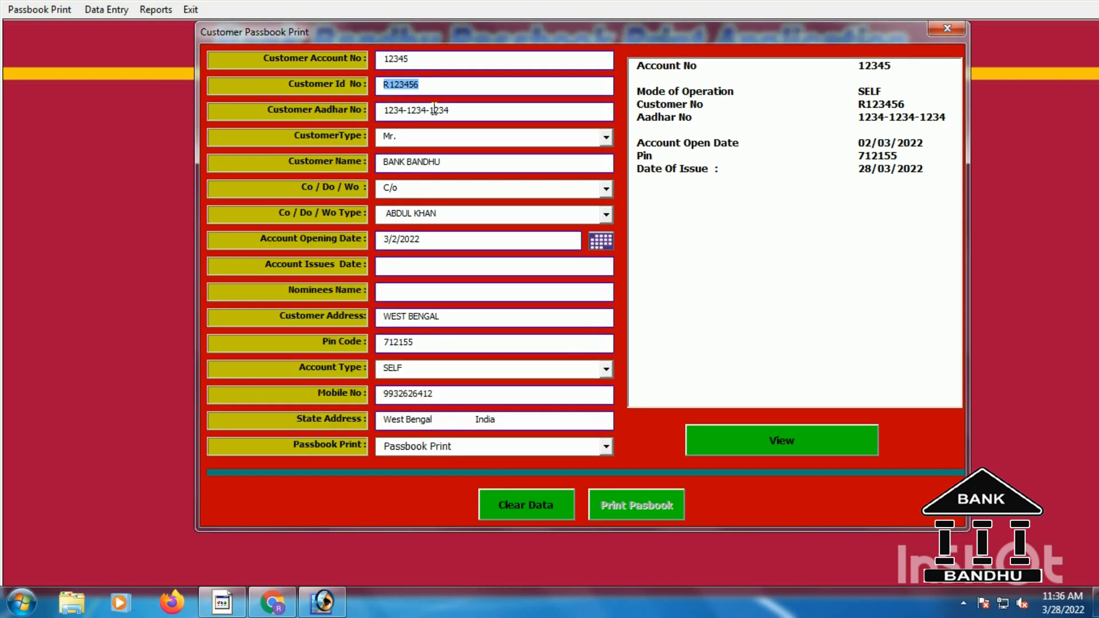
Mask the first eight Aadhar digits as 'XXXX XXXX' and print the passbook, confirming Yes.
drag(432, 109, 339, 109)
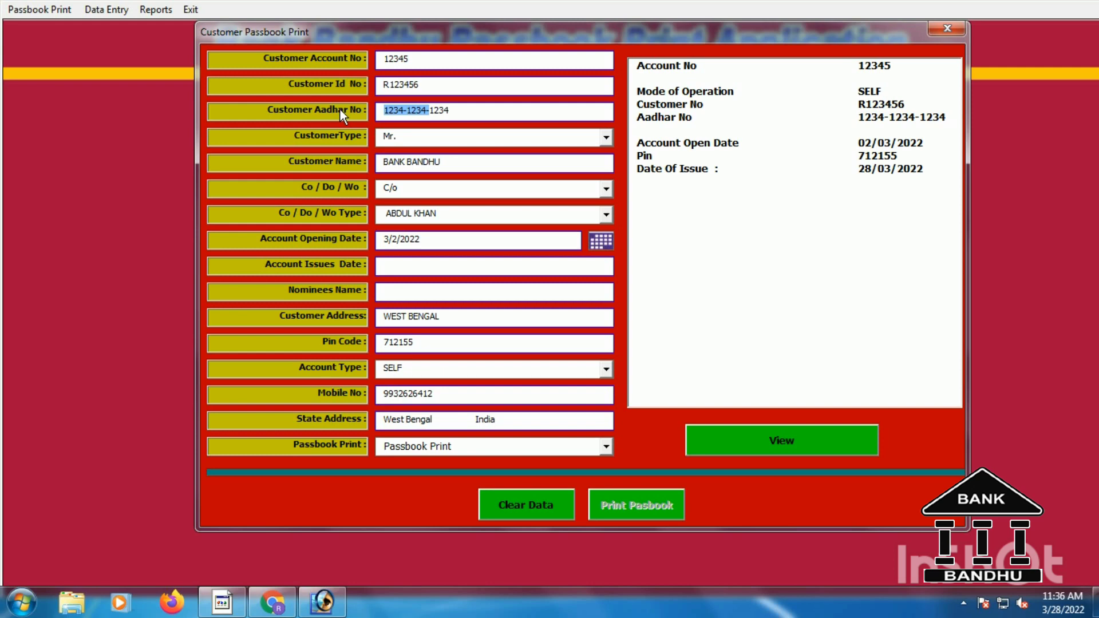
key(BackSpace)
text(XXXX XXXX)
click(772, 445)
click(571, 358)
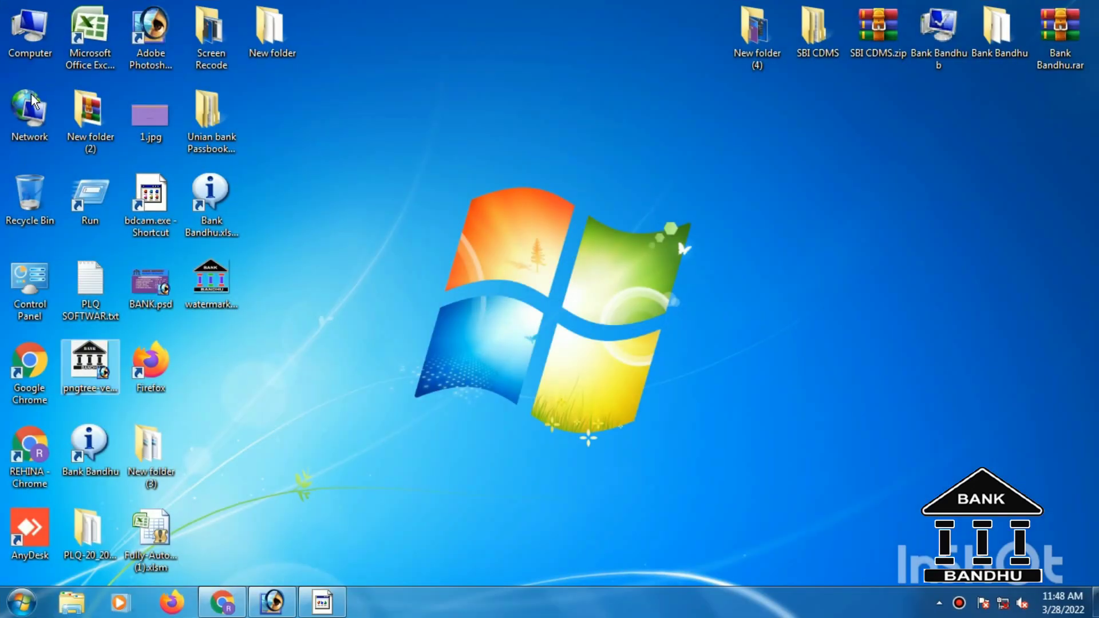
Launch Excel 2007 and set Macro Security to 'Disable all macros without notification'.
click(97, 36)
double_click(97, 36)
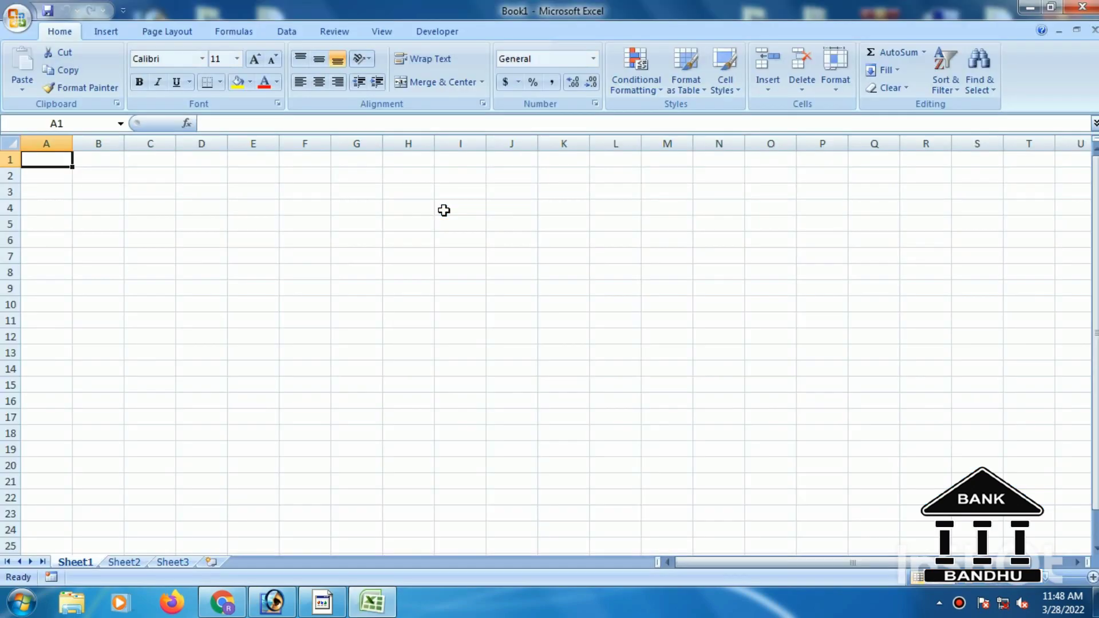
click(438, 33)
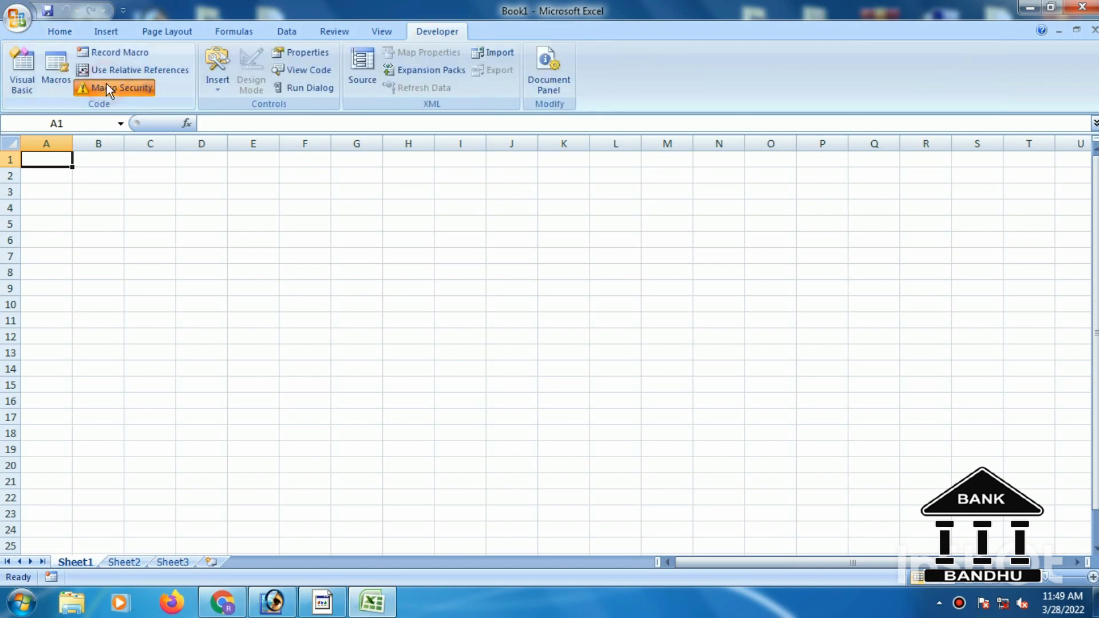
click(106, 87)
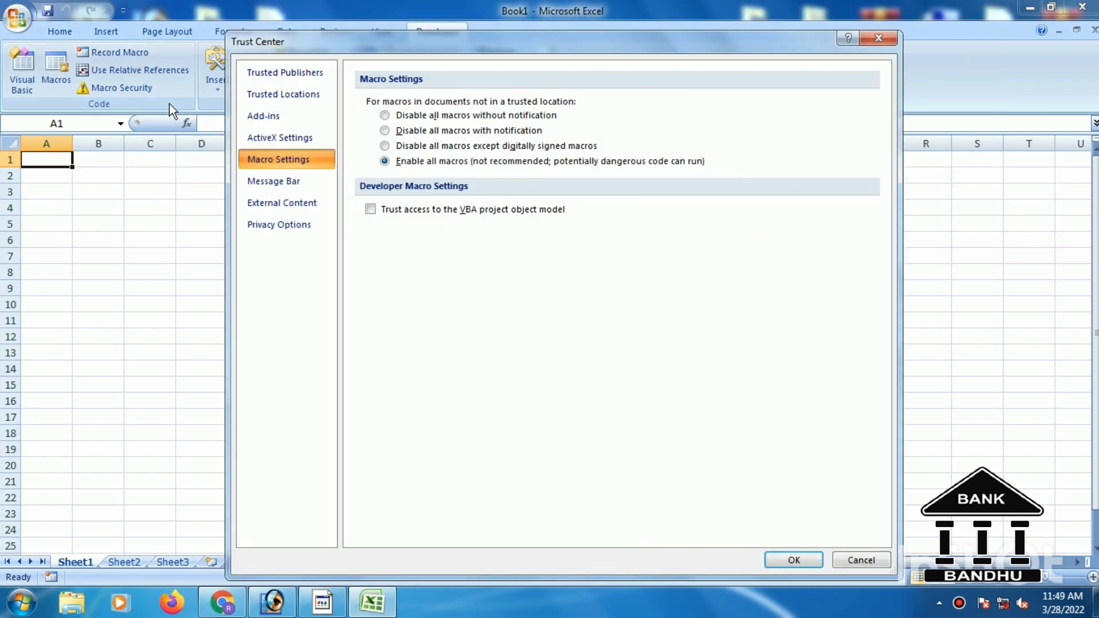
click(385, 115)
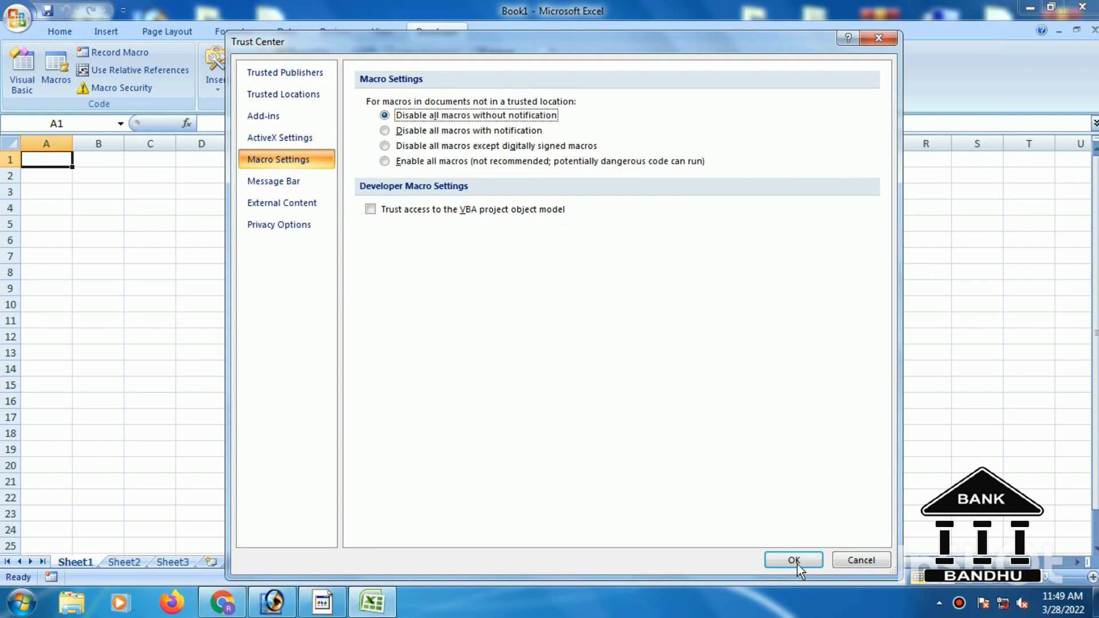
click(795, 559)
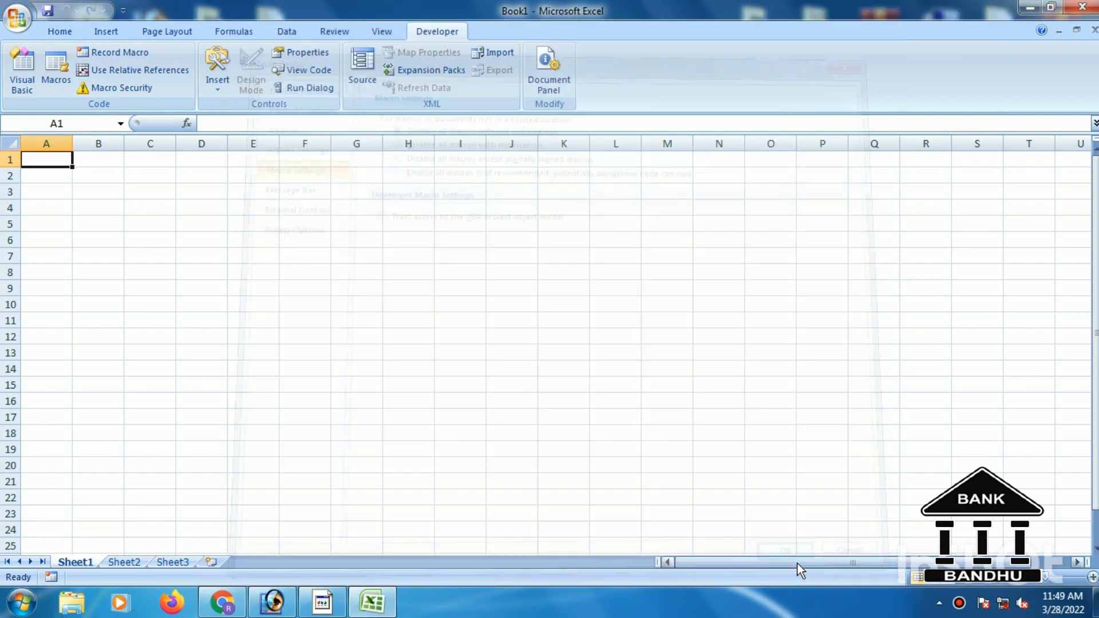
Review the macro setting in Excel Options > Trust Center, then quit Excel.
click(16, 19)
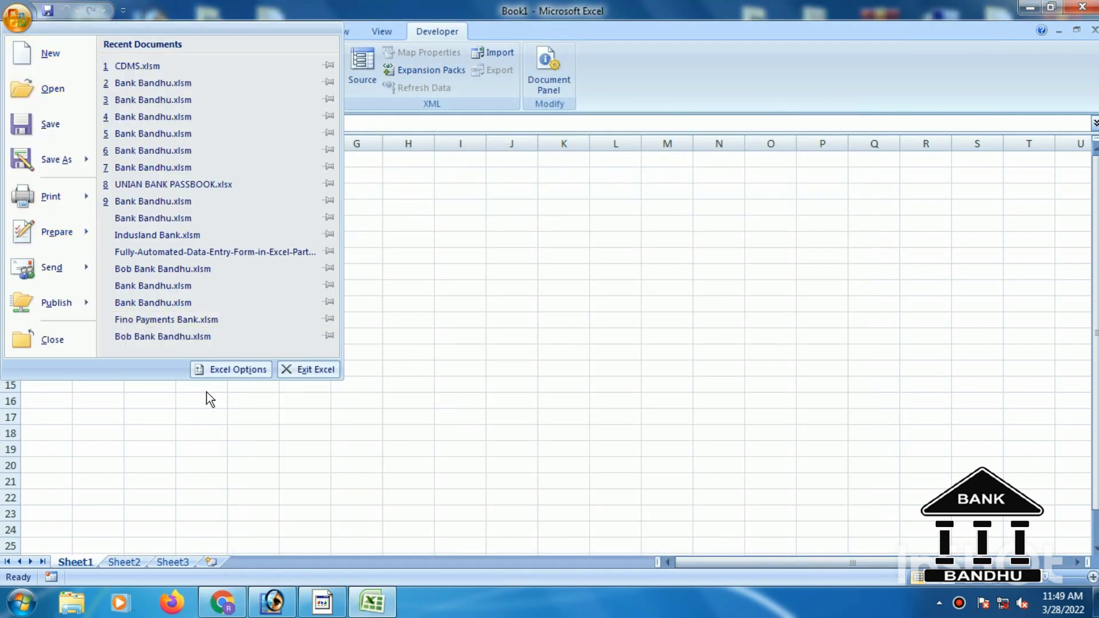
click(234, 369)
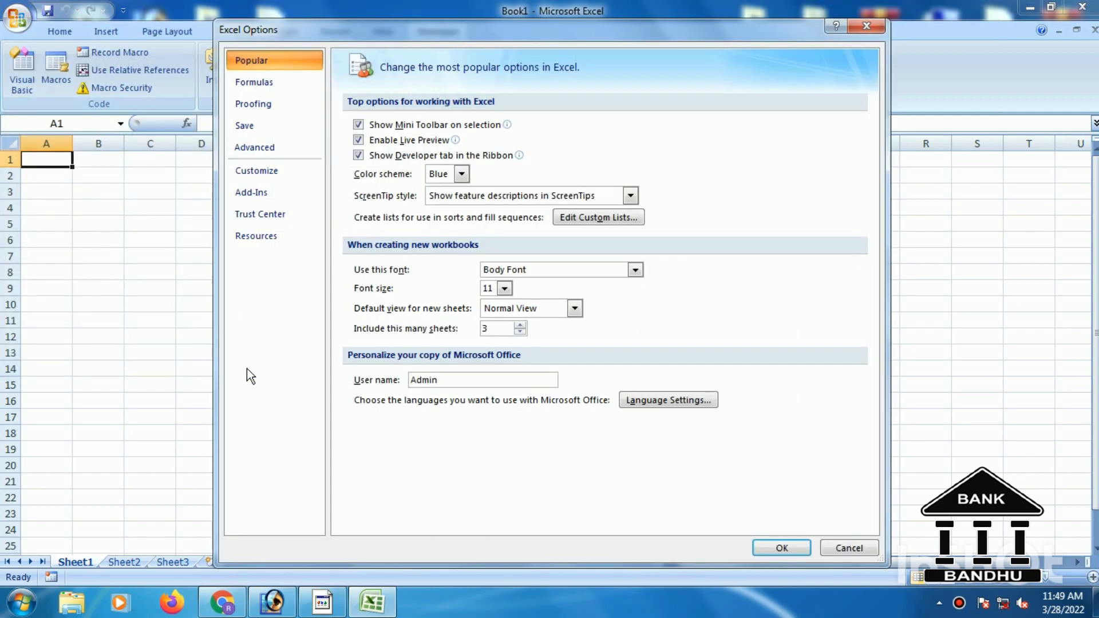
click(264, 216)
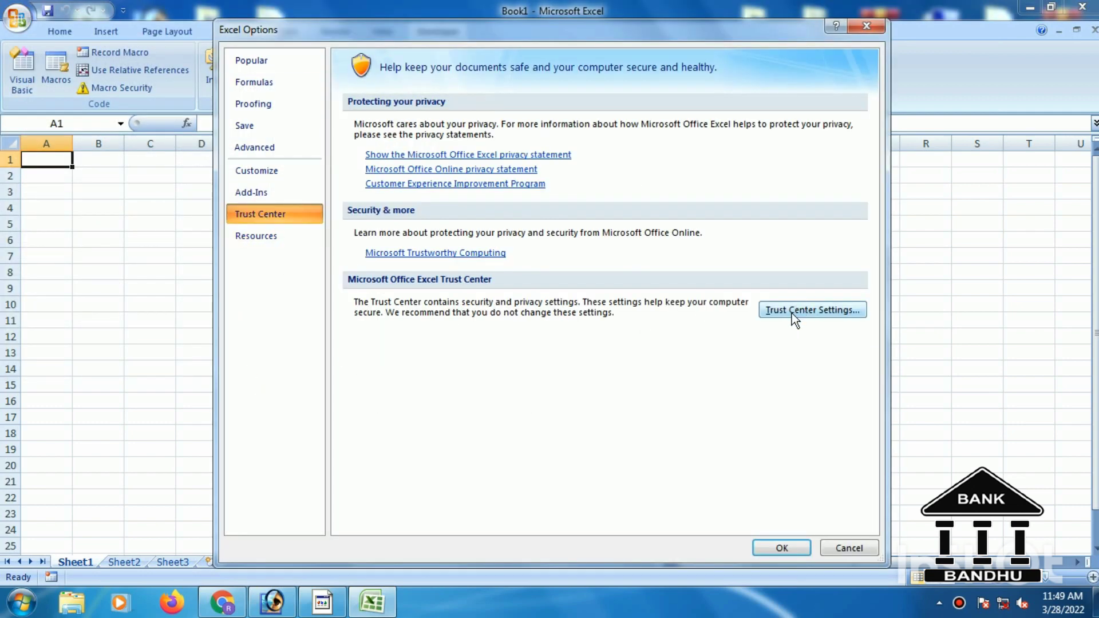
click(792, 314)
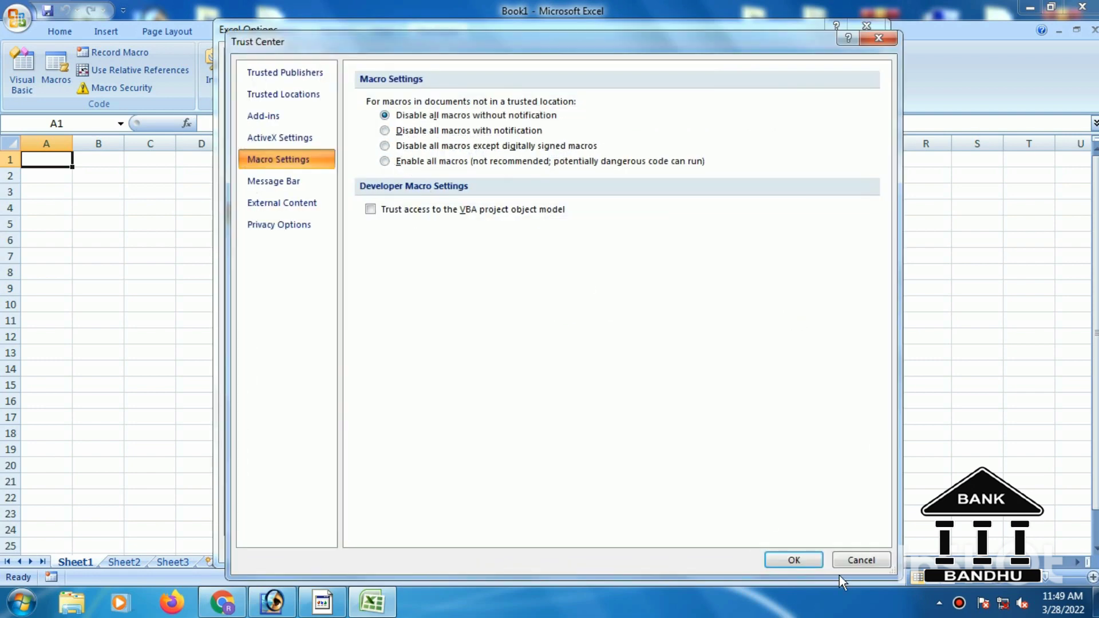
click(793, 559)
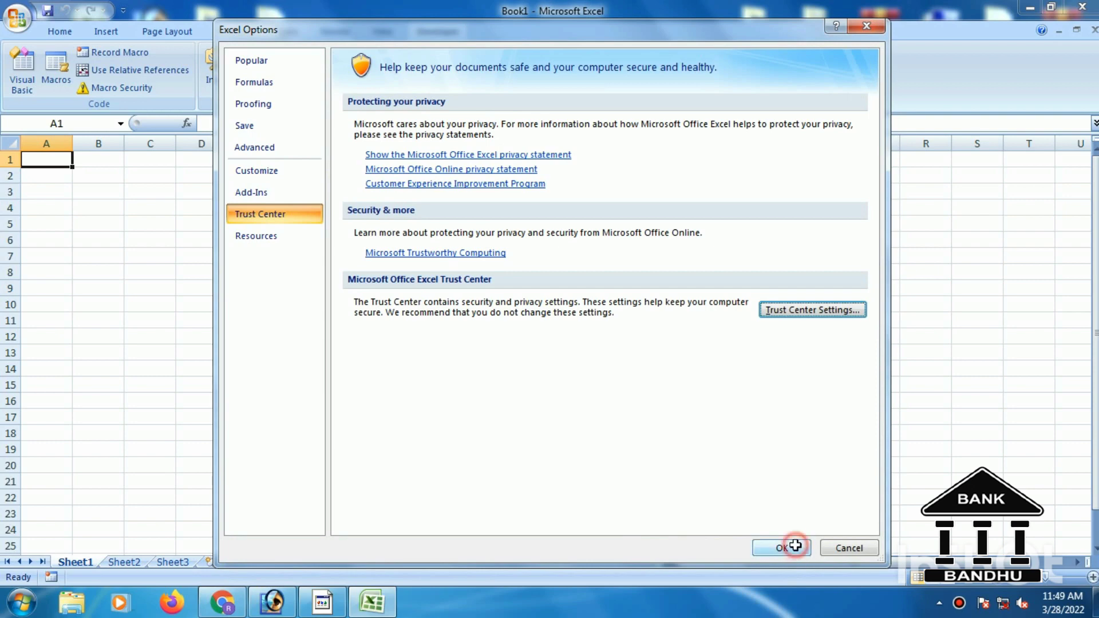
click(783, 547)
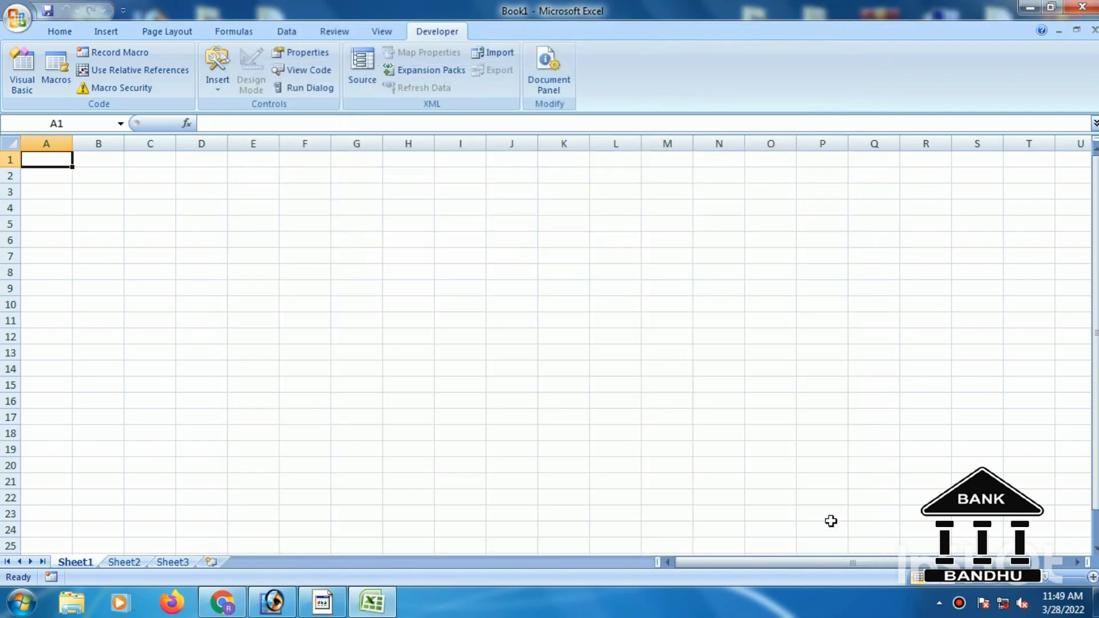
click(1084, 9)
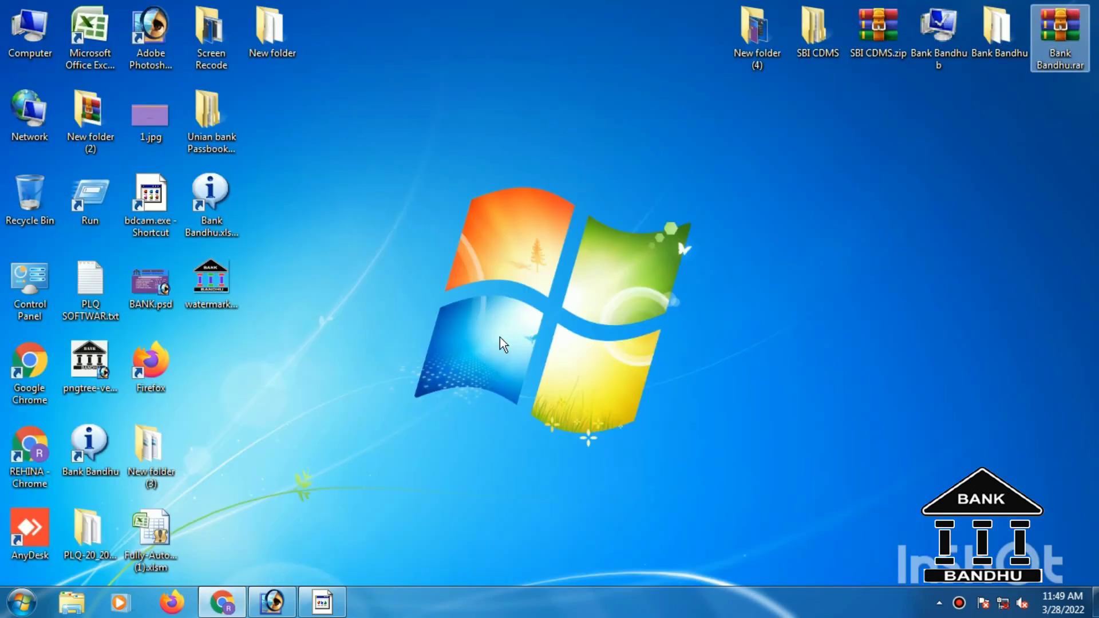
Open Bank Bandhu.xlsm and switch between the Sbi Passbook and Sbi Passbook 2 sheets.
double_click(224, 192)
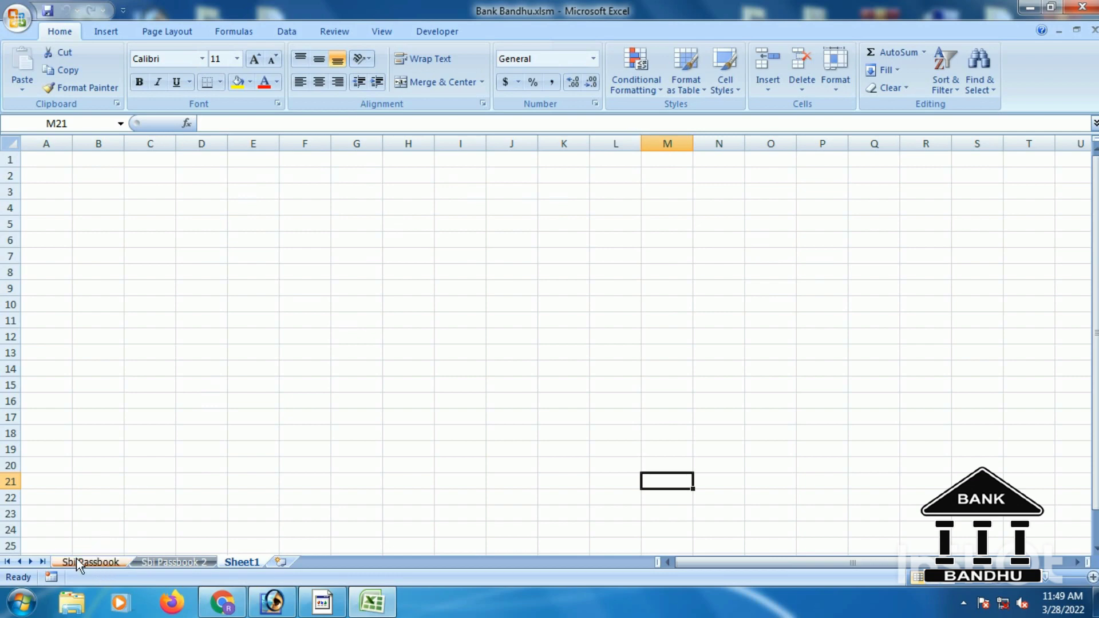
click(77, 559)
click(148, 559)
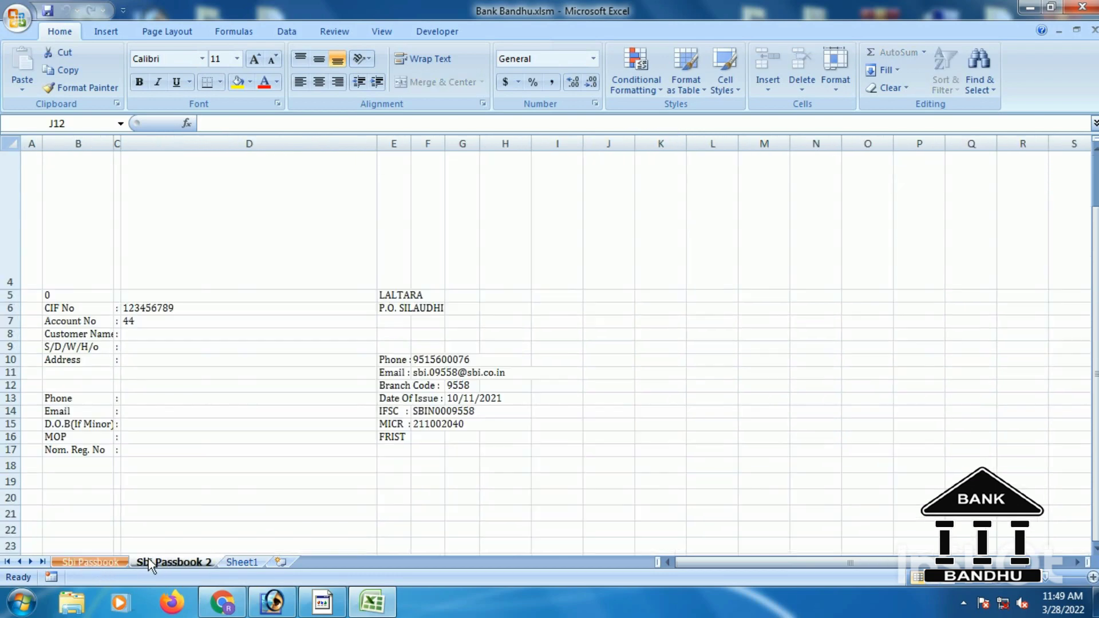
click(97, 561)
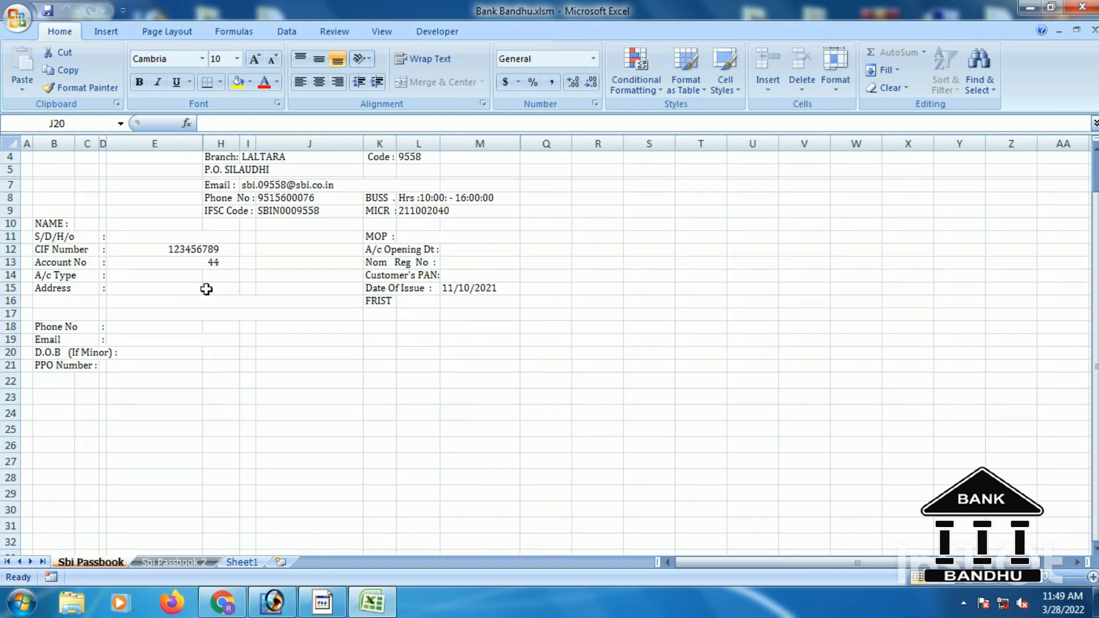
Resize row 3 on Sbi Passbook, then shorten the tall blank top row on Sbi Passbook 2.
scroll(206, 287, up, 1)
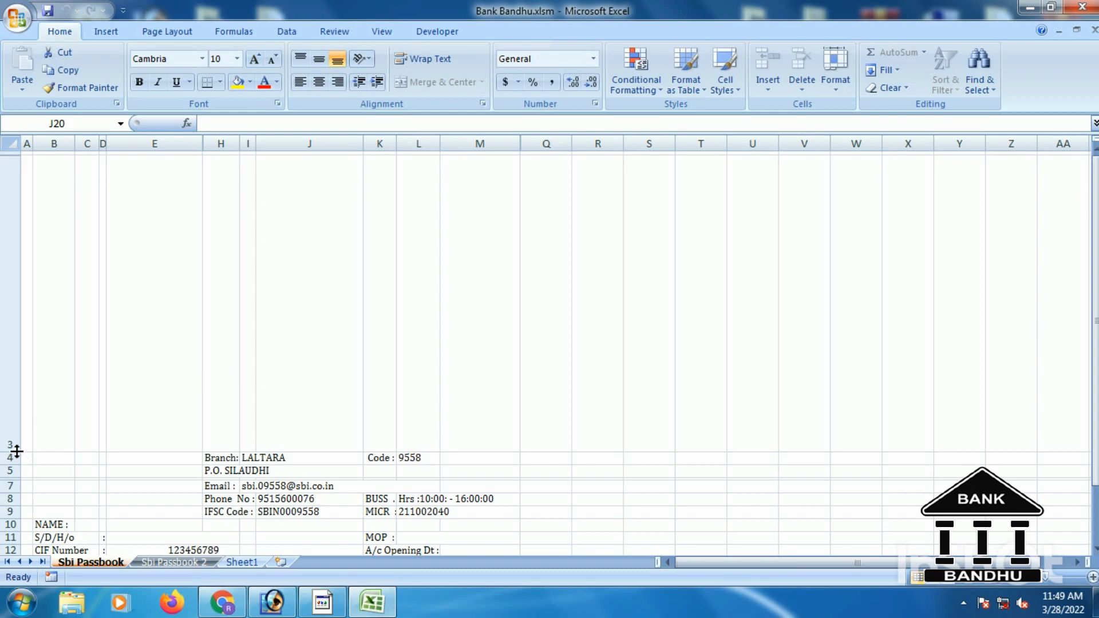
drag(16, 451, 30, 396)
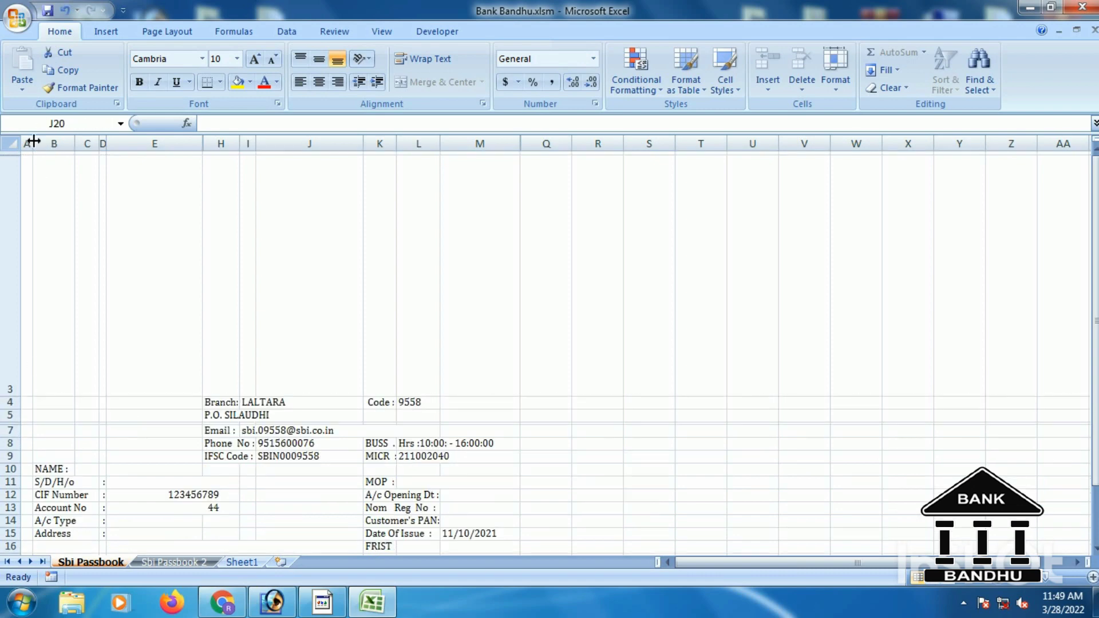
mouse_move(34, 141)
mouse_down()
mouse_move(75, 141)
mouse_move(31, 141)
mouse_up()
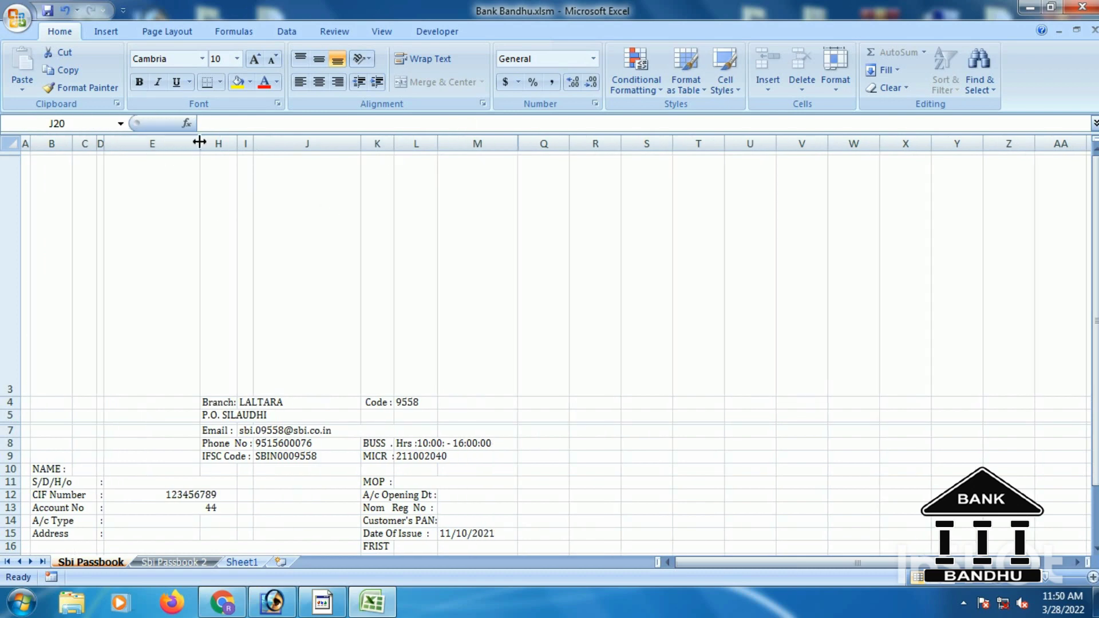
mouse_move(199, 142)
mouse_down()
mouse_move(220, 141)
mouse_move(199, 142)
mouse_up()
drag(17, 395, 20, 364)
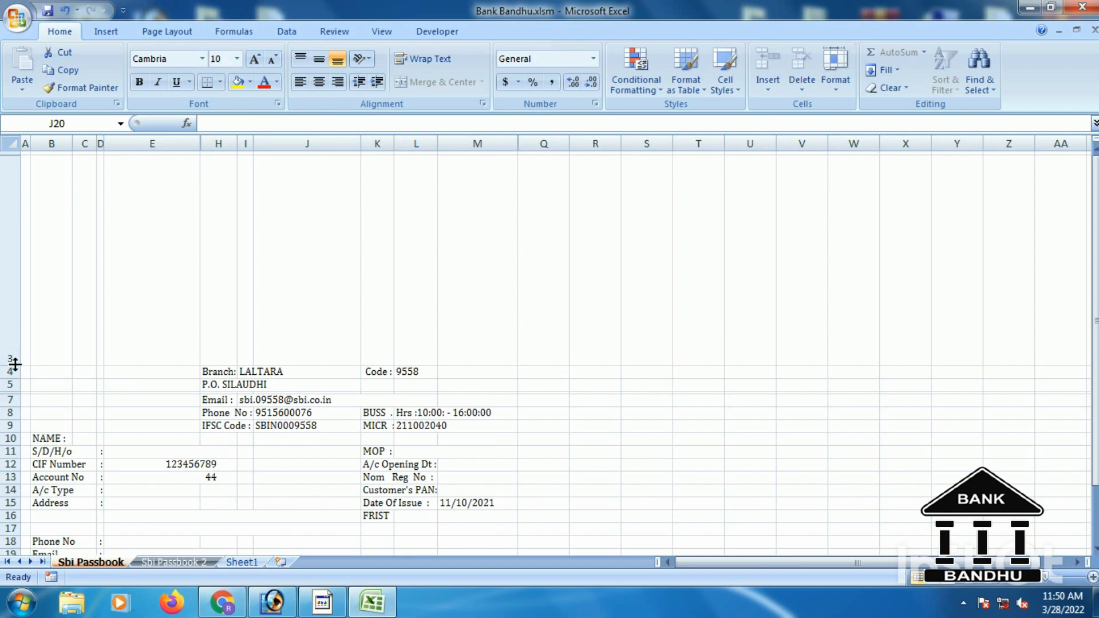
drag(18, 367, 16, 422)
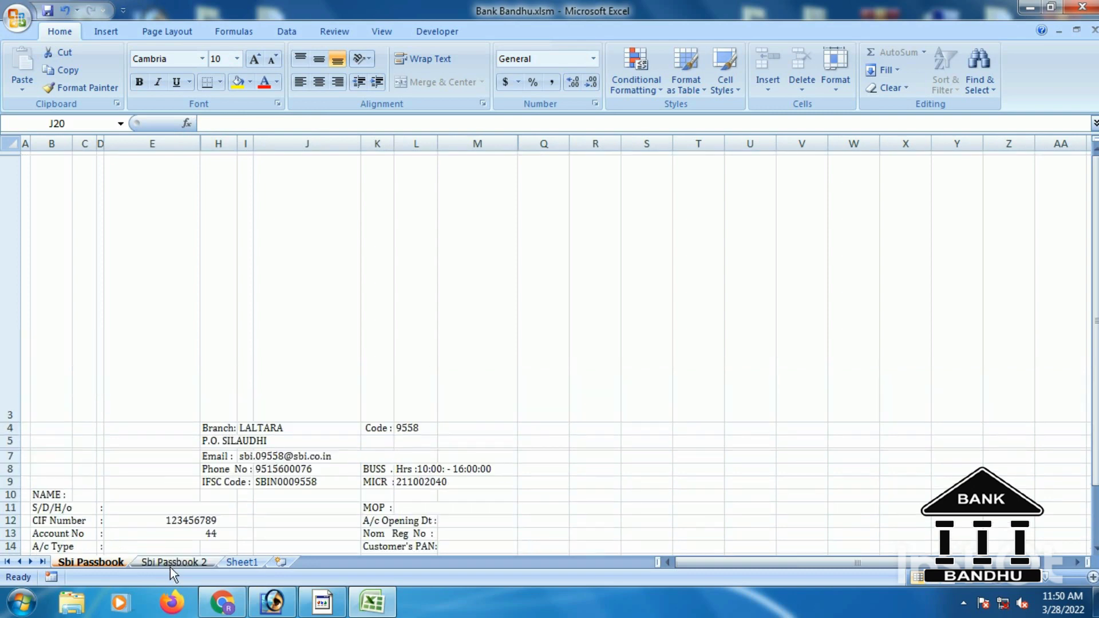
click(174, 563)
mouse_move(15, 292)
mouse_down()
mouse_move(29, 245)
mouse_move(20, 275)
mouse_up()
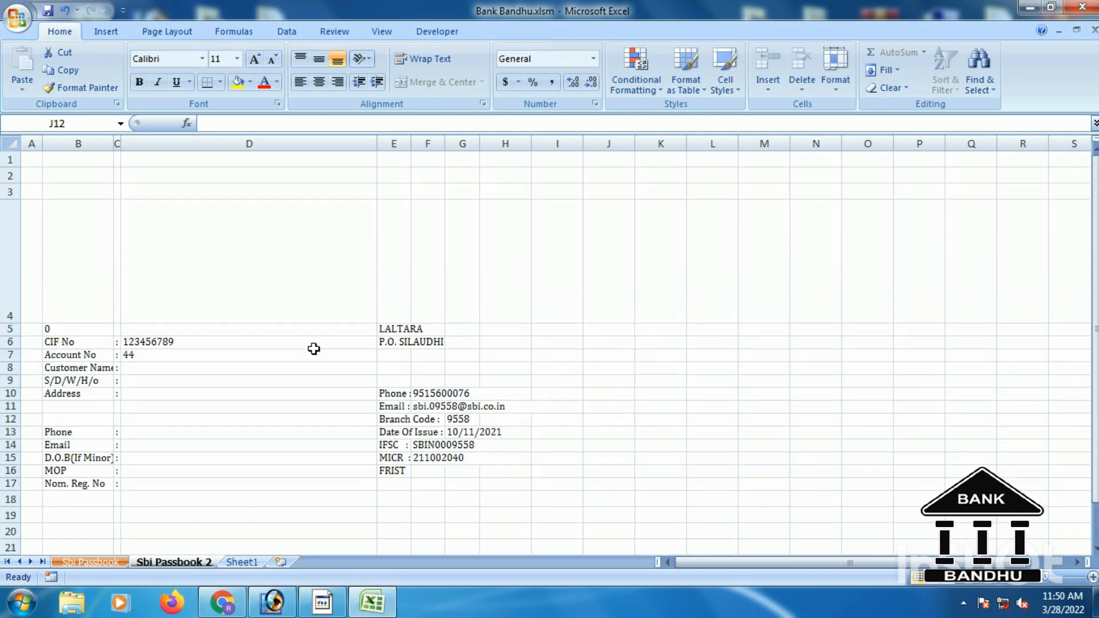
Check the Sbi Passbook 2 layout in Print Preview at full zoom, then close the preview.
scroll(314, 348, up, 1)
click(12, 23)
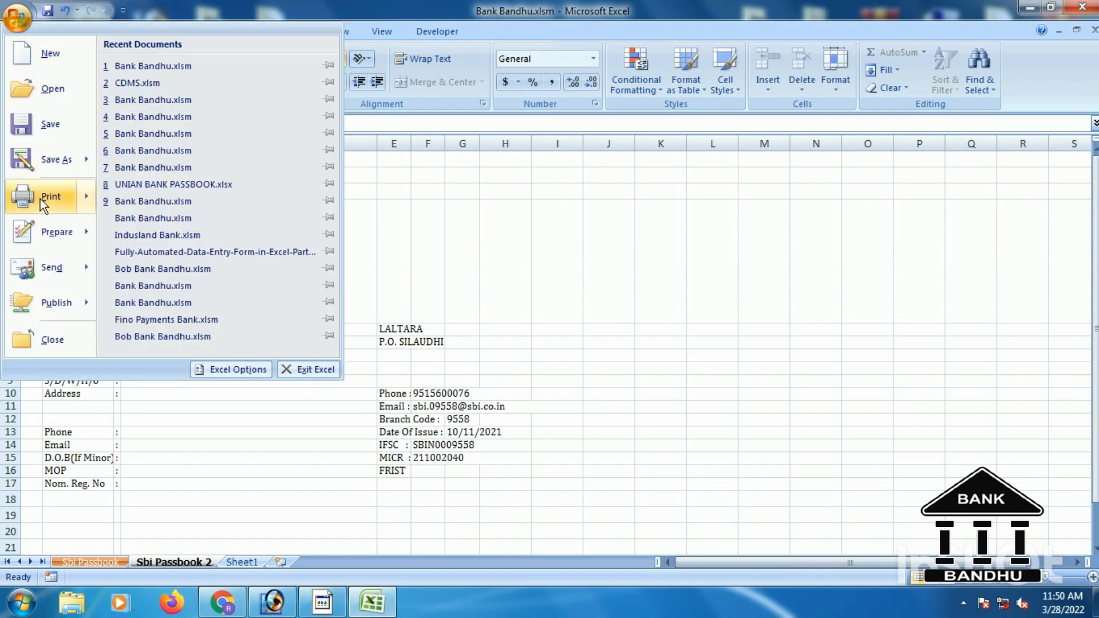
mouse_move(40, 198)
click(190, 157)
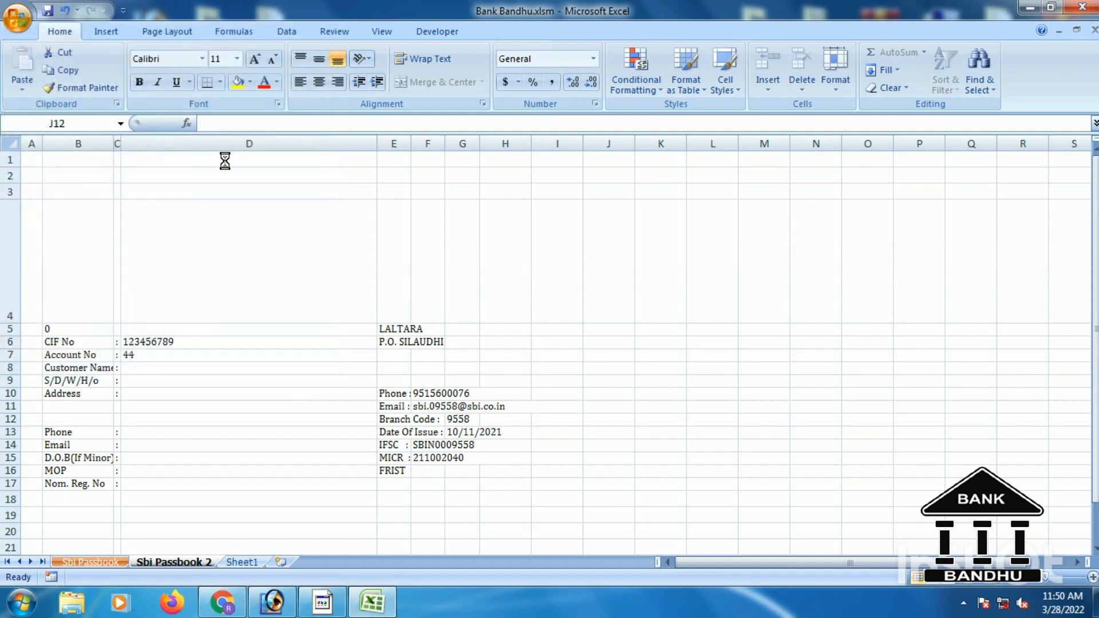
click(465, 200)
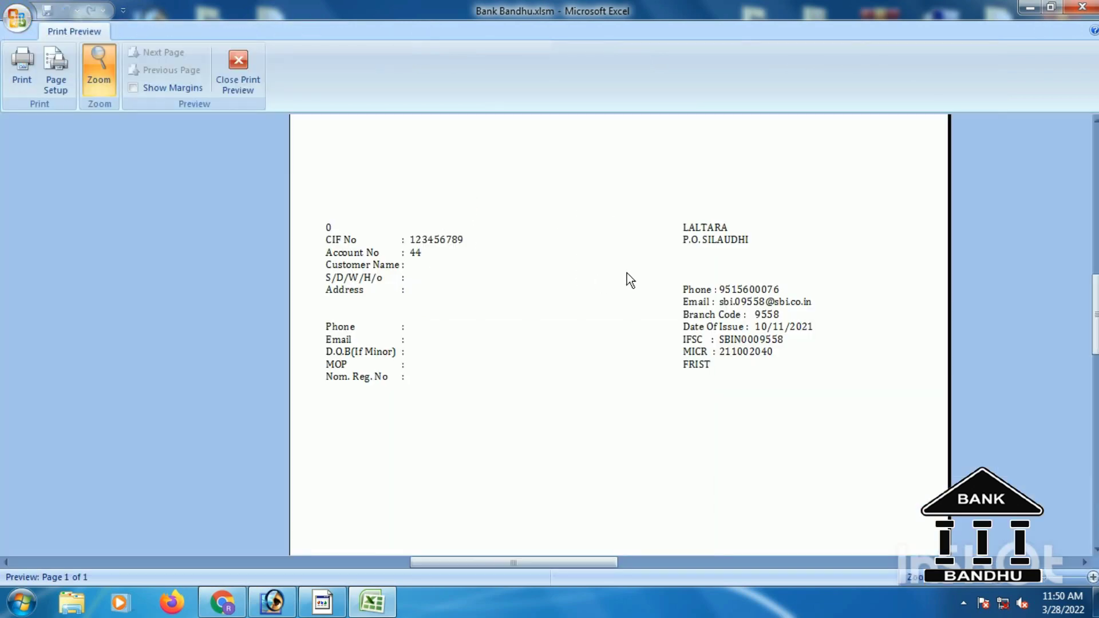
click(236, 62)
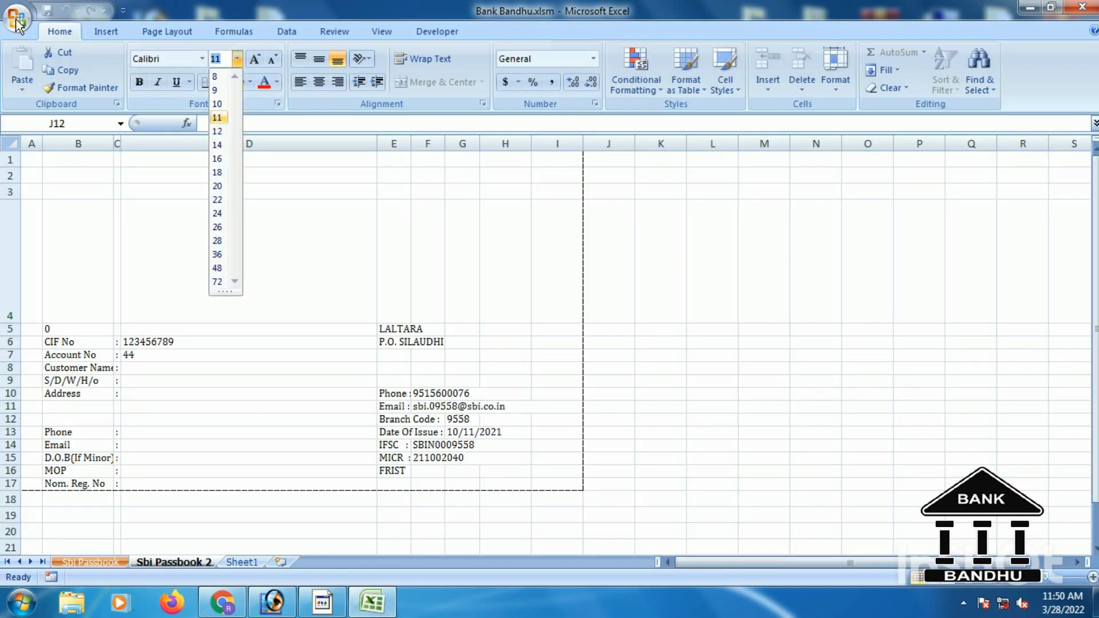
Dismiss the Office Print submenu without printing and go to Sheet1.
click(15, 20)
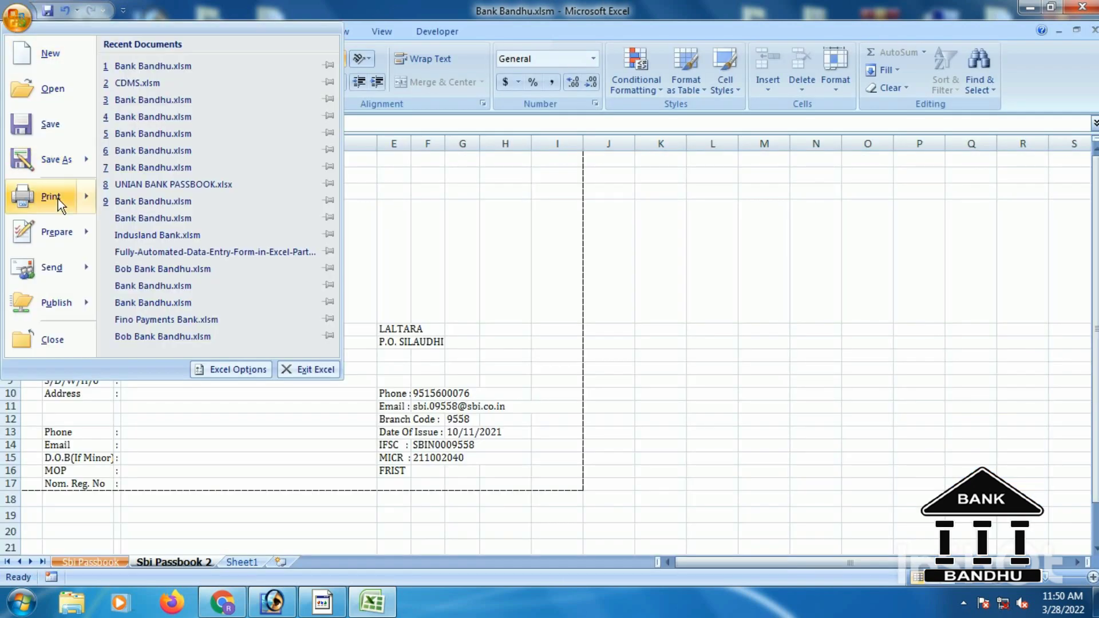
mouse_move(57, 198)
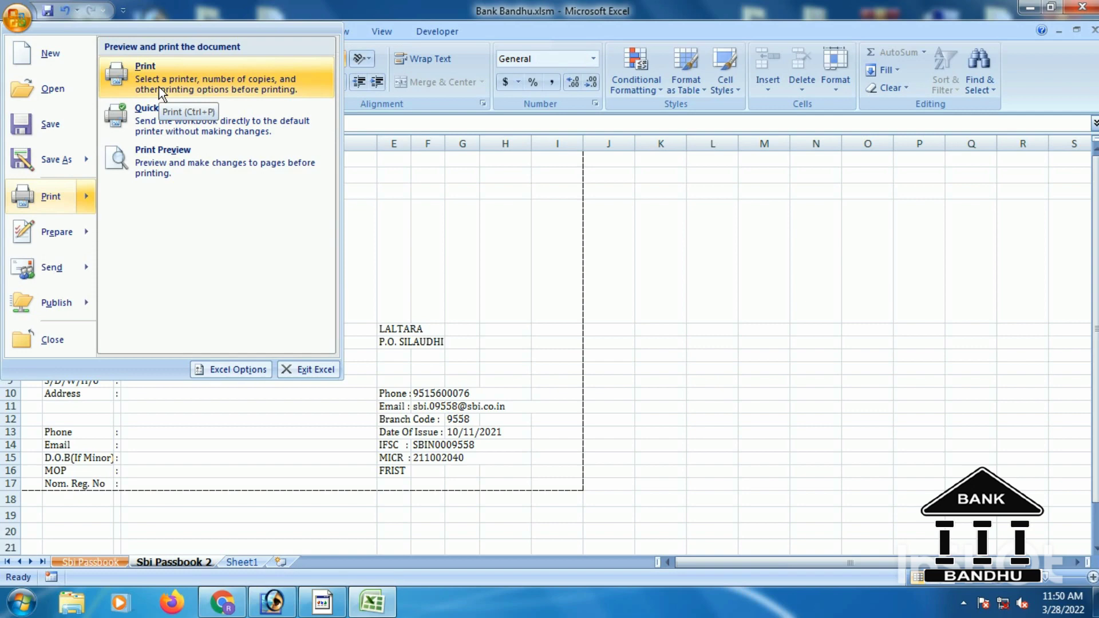
click(476, 221)
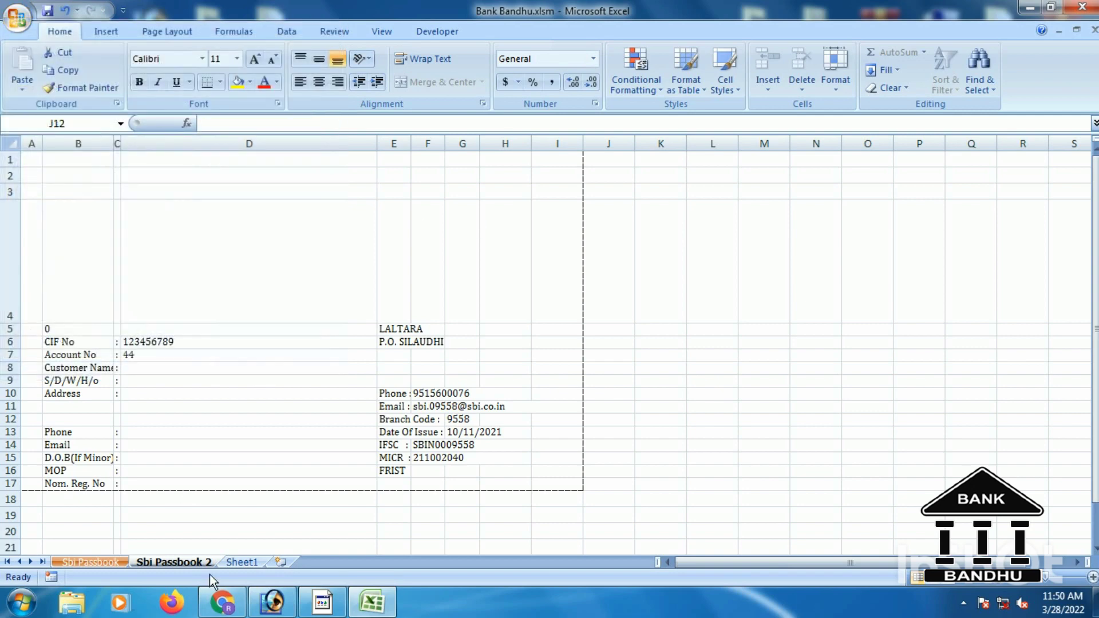
click(236, 561)
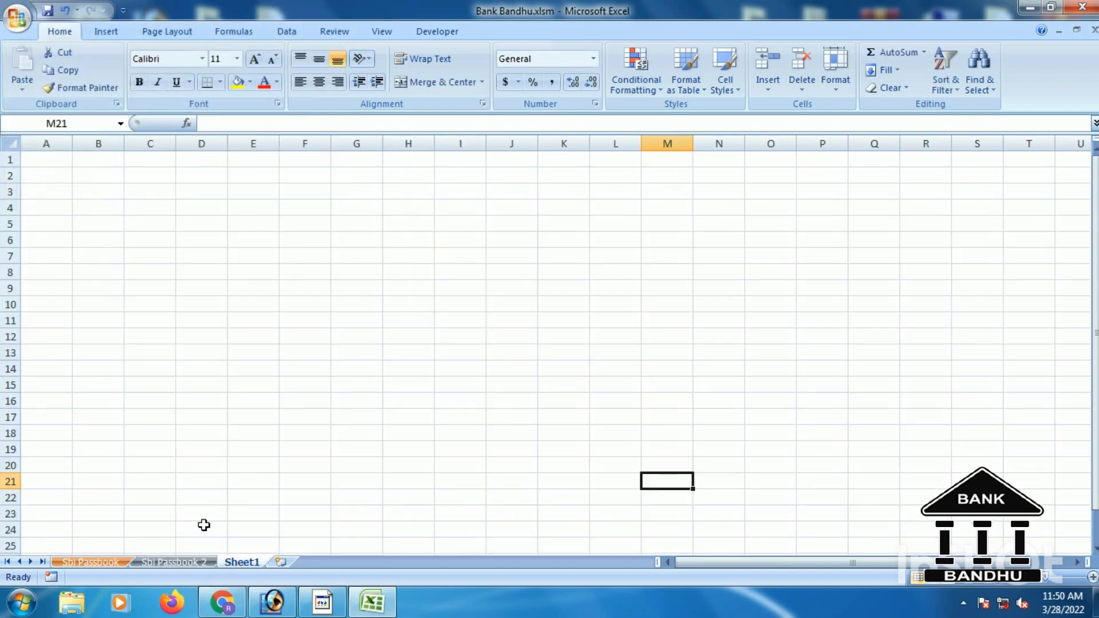
Save the workbook and dismiss the Windows colour-scheme prompt.
click(8, 23)
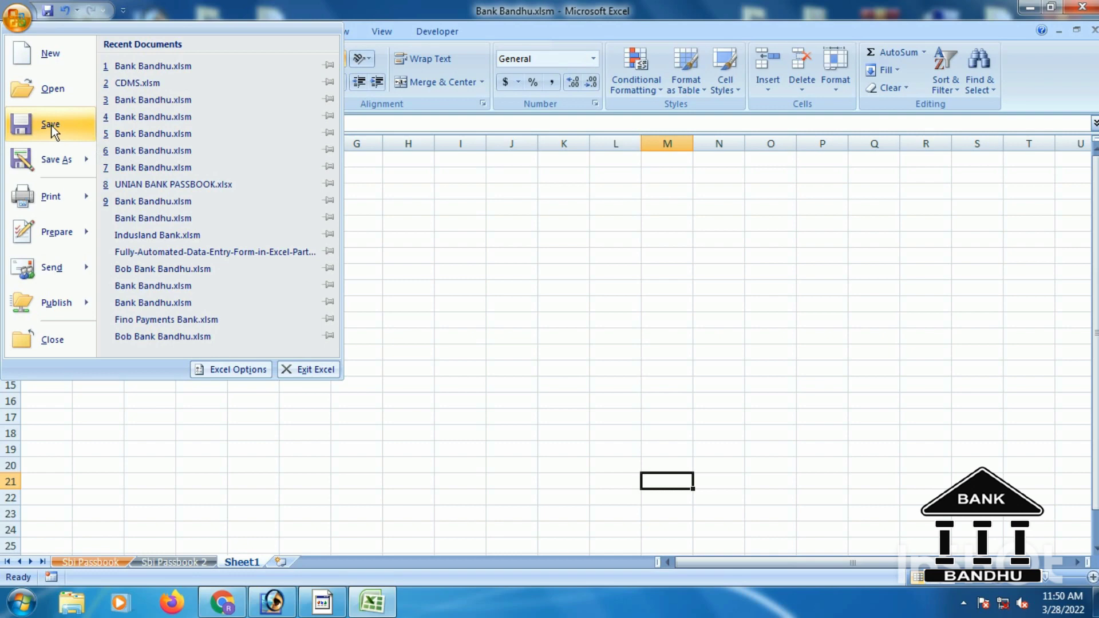
click(52, 125)
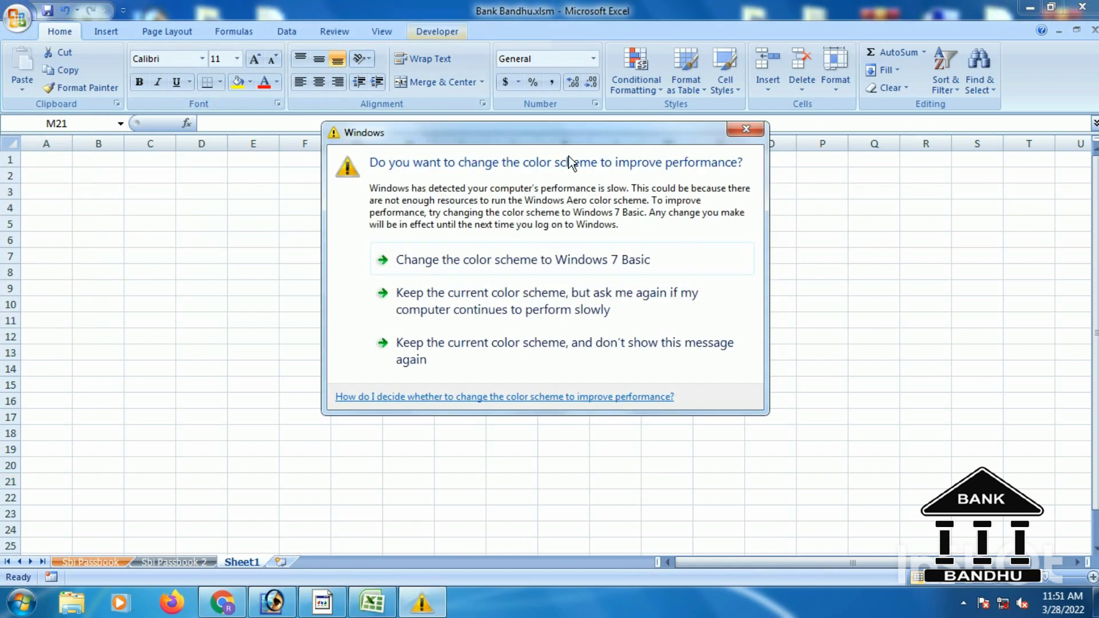
click(746, 131)
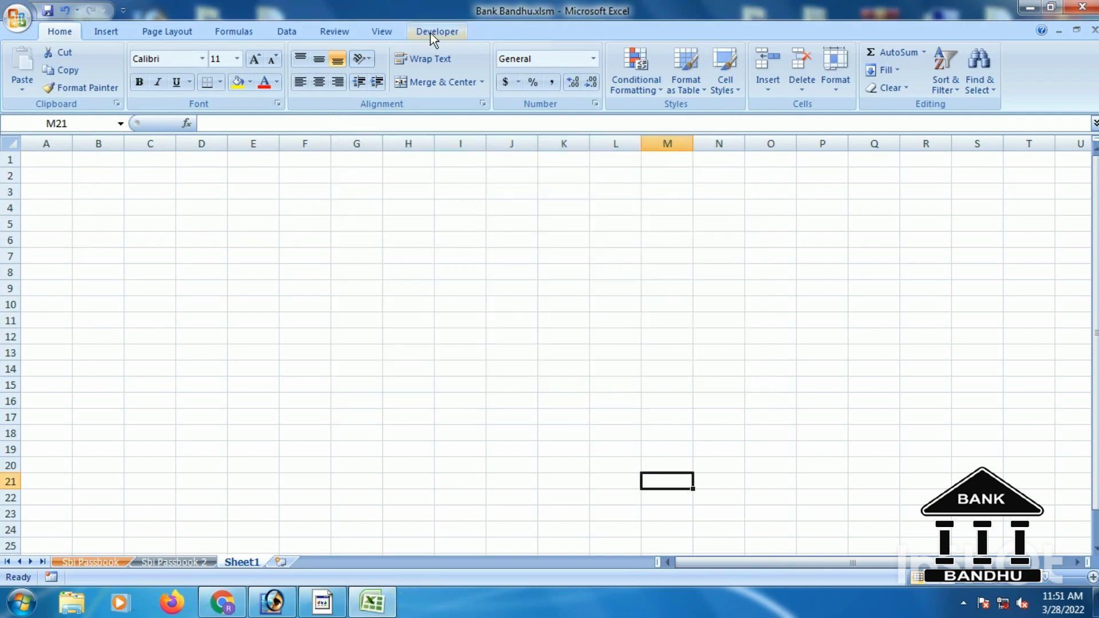
Set Macro Security to 'Enable all macros' and close Excel.
click(430, 33)
click(98, 89)
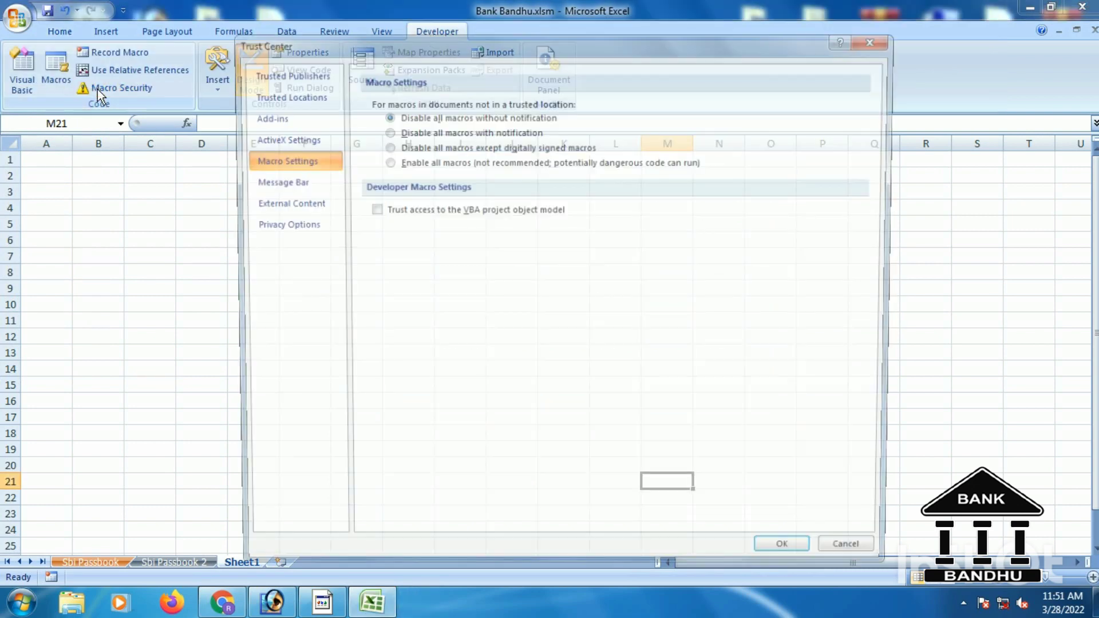
click(388, 164)
click(801, 561)
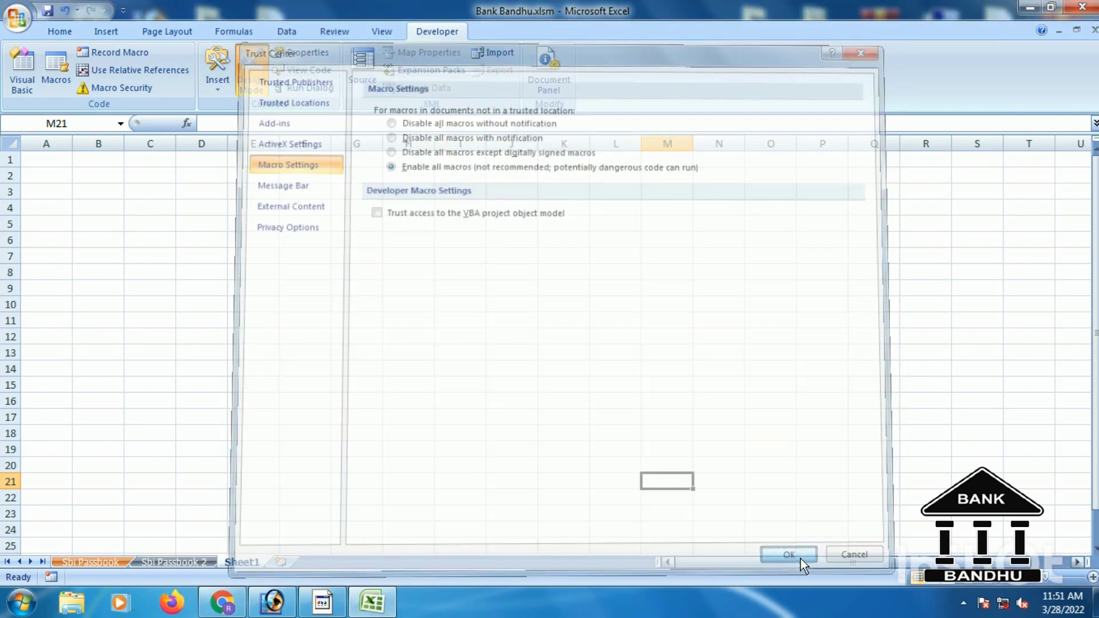
click(1084, 8)
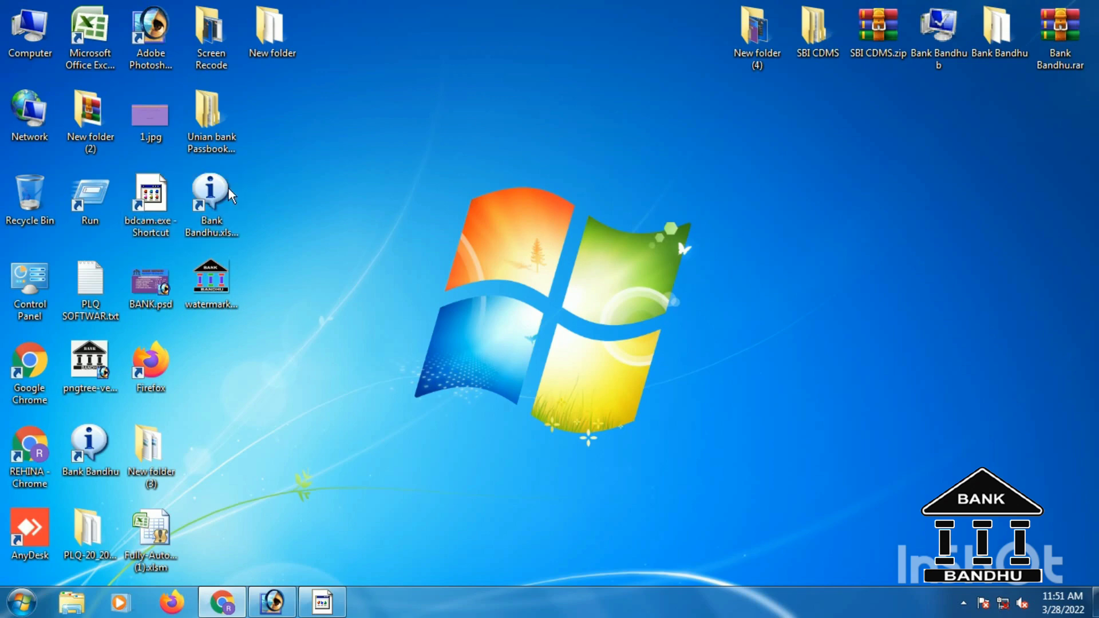
Launch the Bank Bandhu application's Data Entry form, then enter the first value, title and relation.
double_click(222, 187)
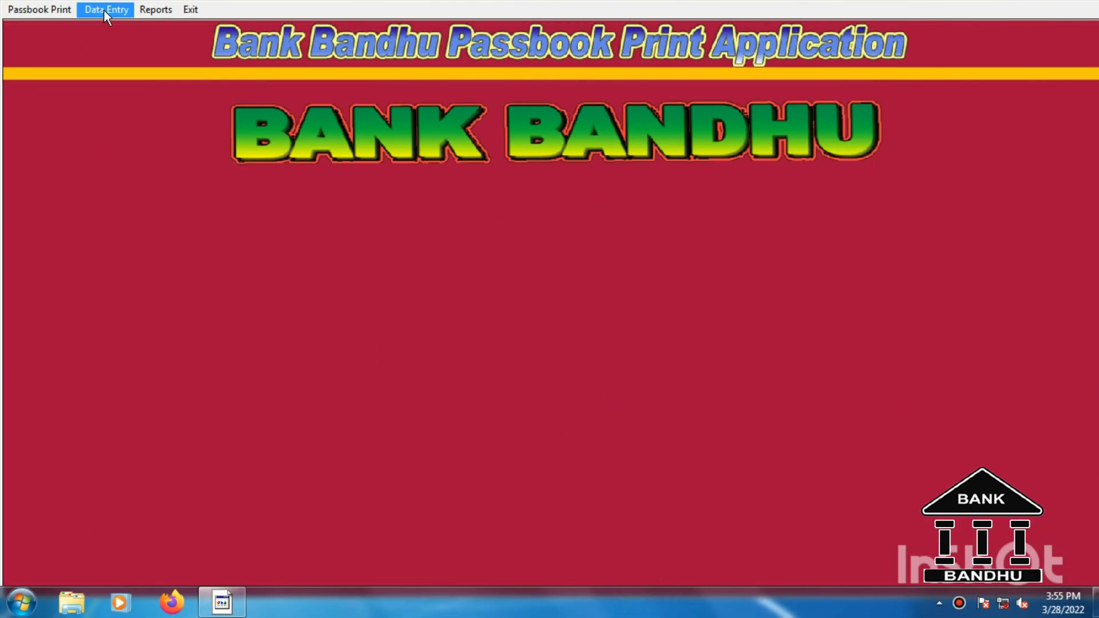
click(105, 13)
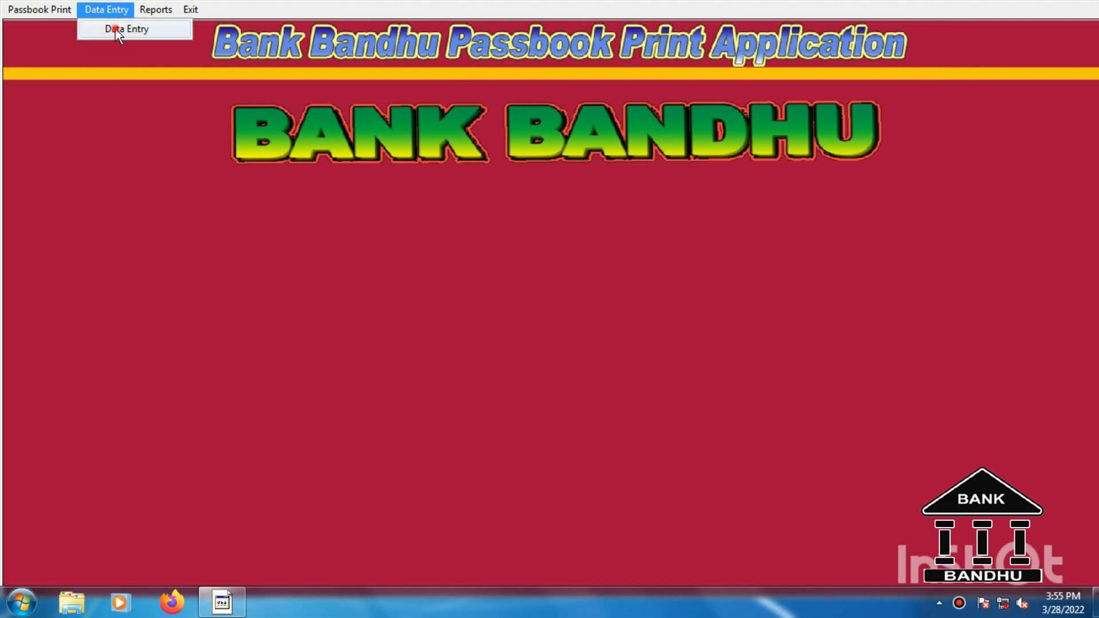
click(115, 29)
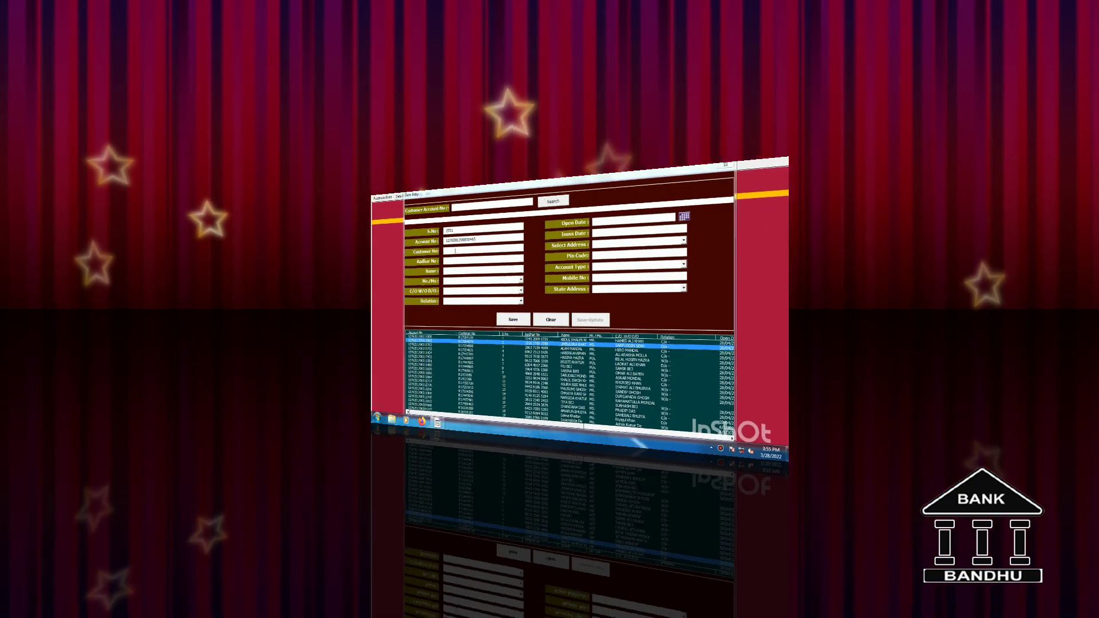
text(23)
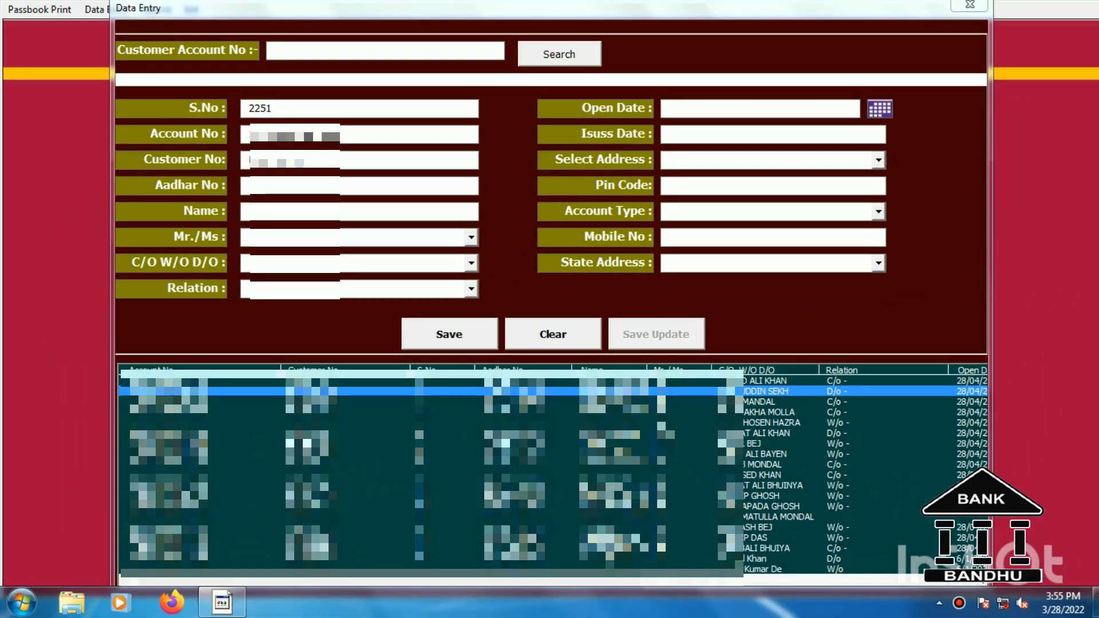
text(2)
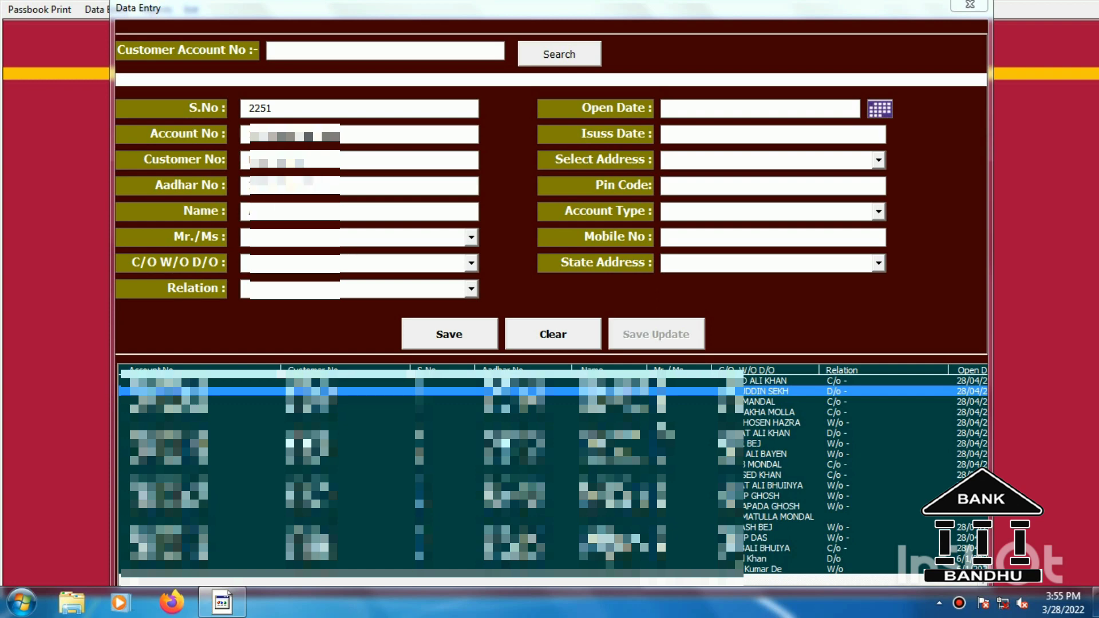
click(471, 236)
click(471, 297)
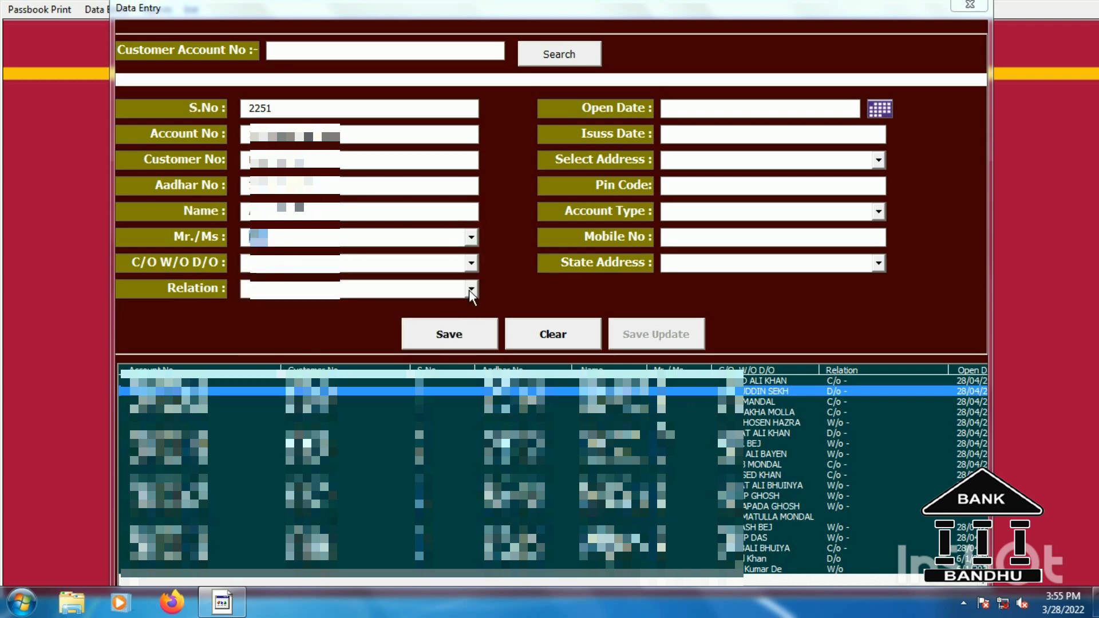
click(471, 296)
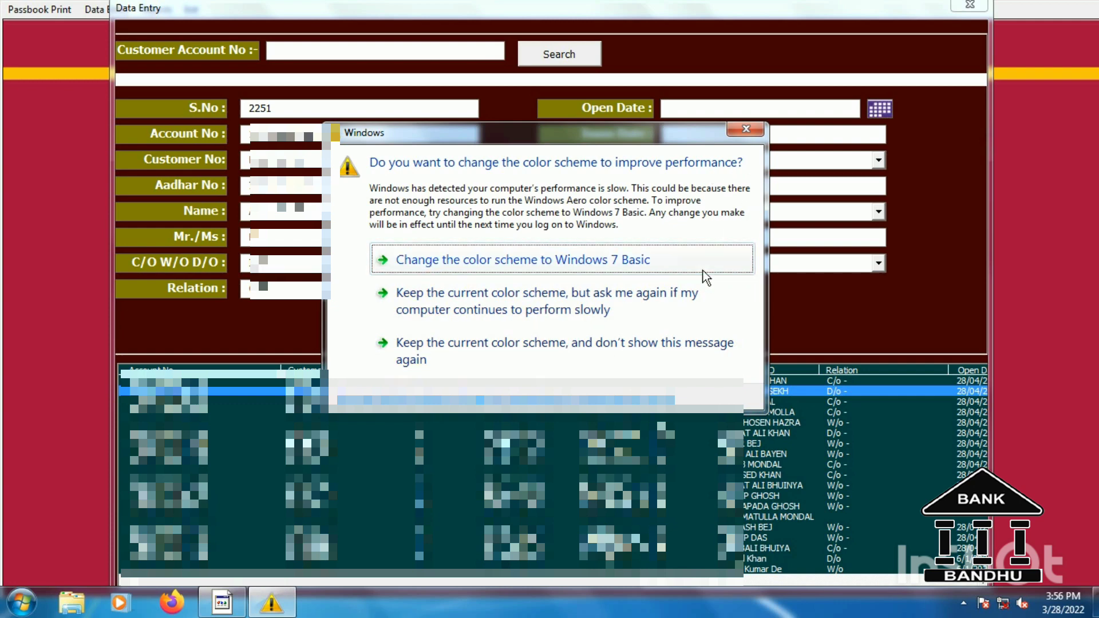
click(702, 300)
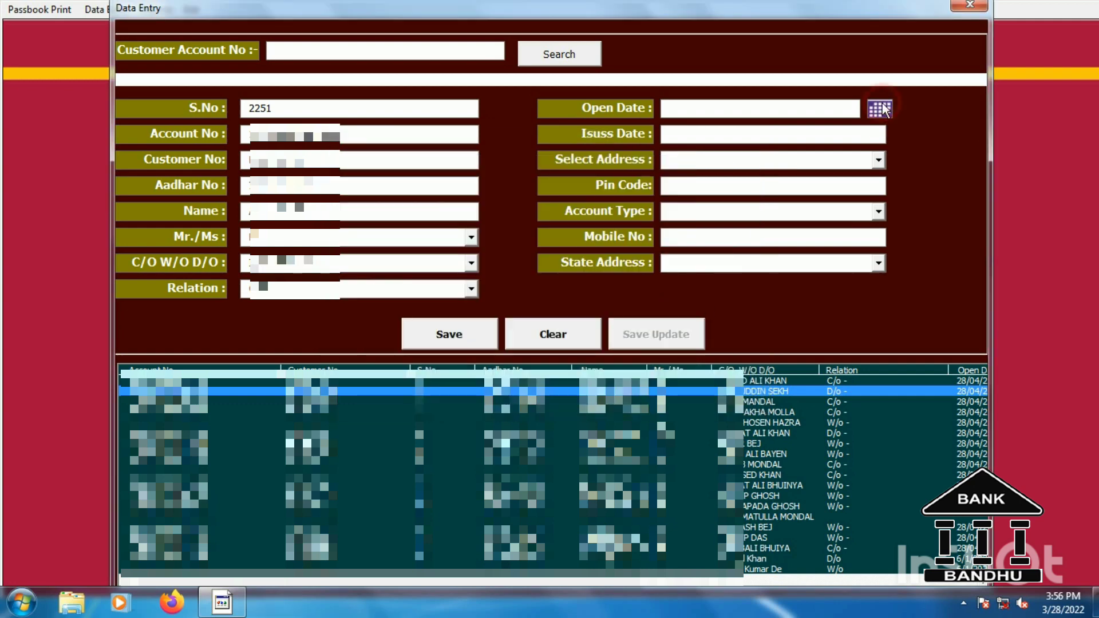
Enter the customer's name, open date 26th, village address, account type SELF and state West Bengal.
click(880, 109)
click(712, 360)
click(823, 160)
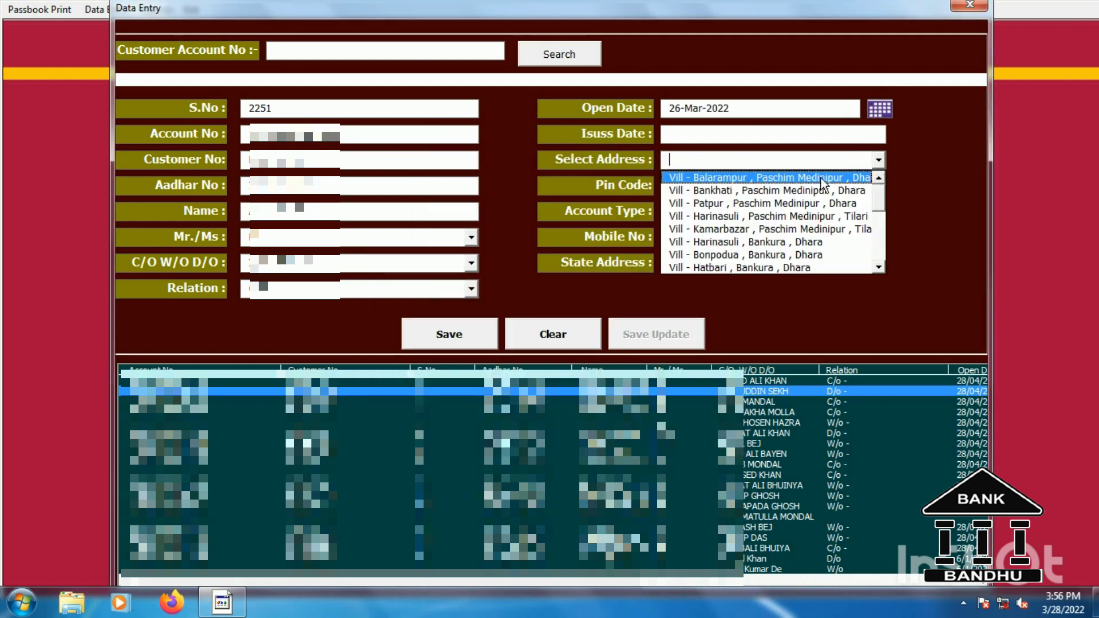
click(801, 255)
click(878, 212)
click(744, 225)
click(883, 263)
click(697, 281)
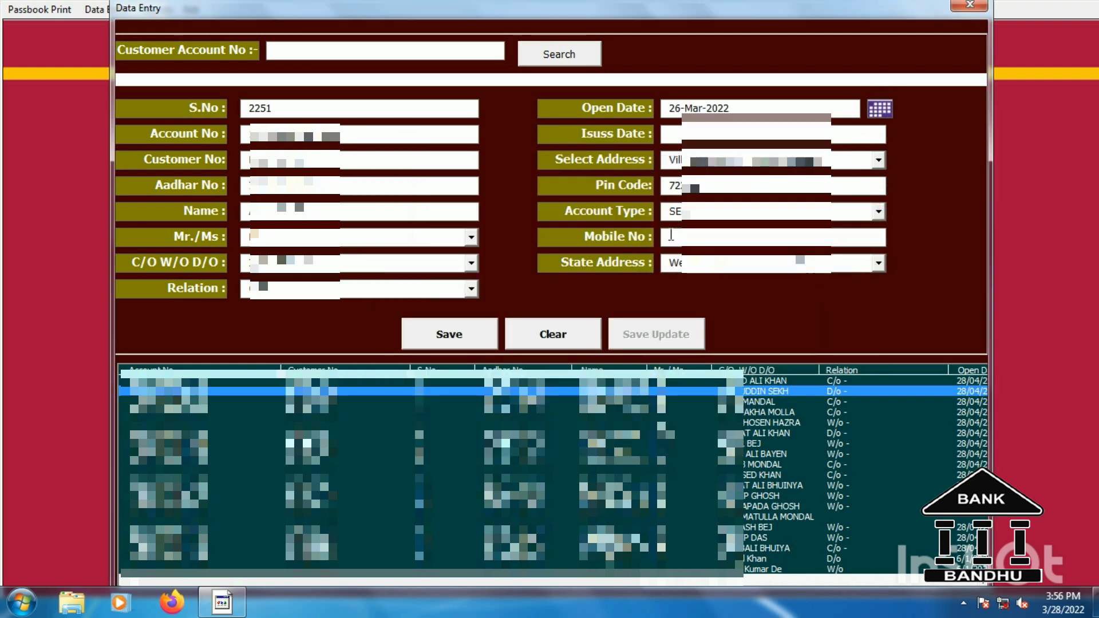
Enter the customer's mobile number and save the new record, confirming Yes.
click(773, 237)
text(7012345678)
click(461, 344)
click(573, 355)
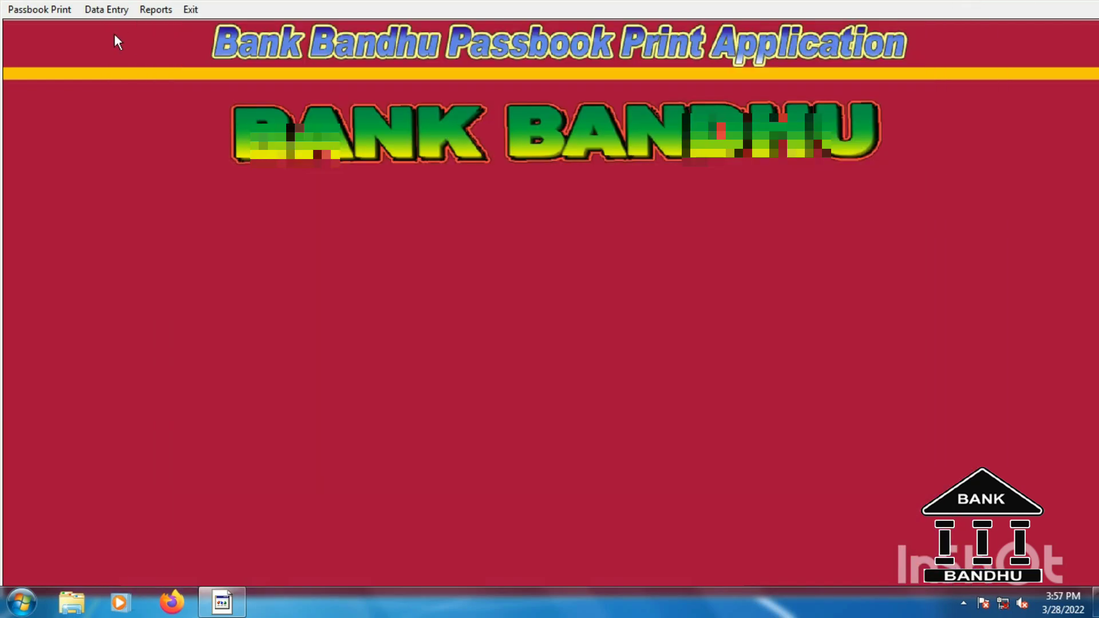
Open the Customer Passbook Print form and choose an option from the Passbook Print dropdown.
click(39, 9)
click(51, 29)
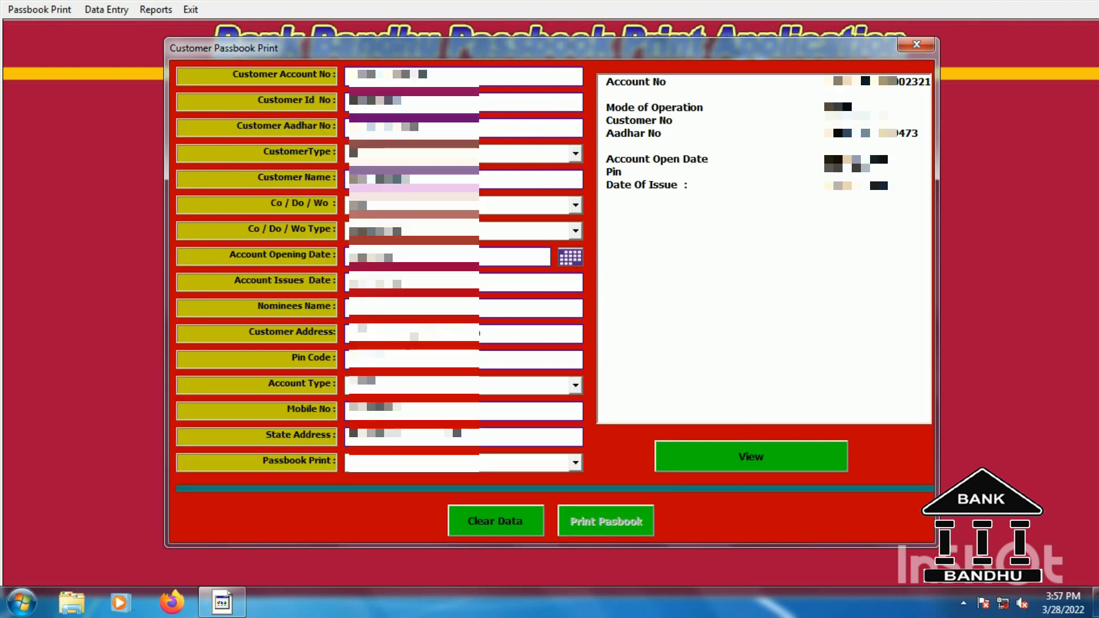
click(544, 462)
click(426, 484)
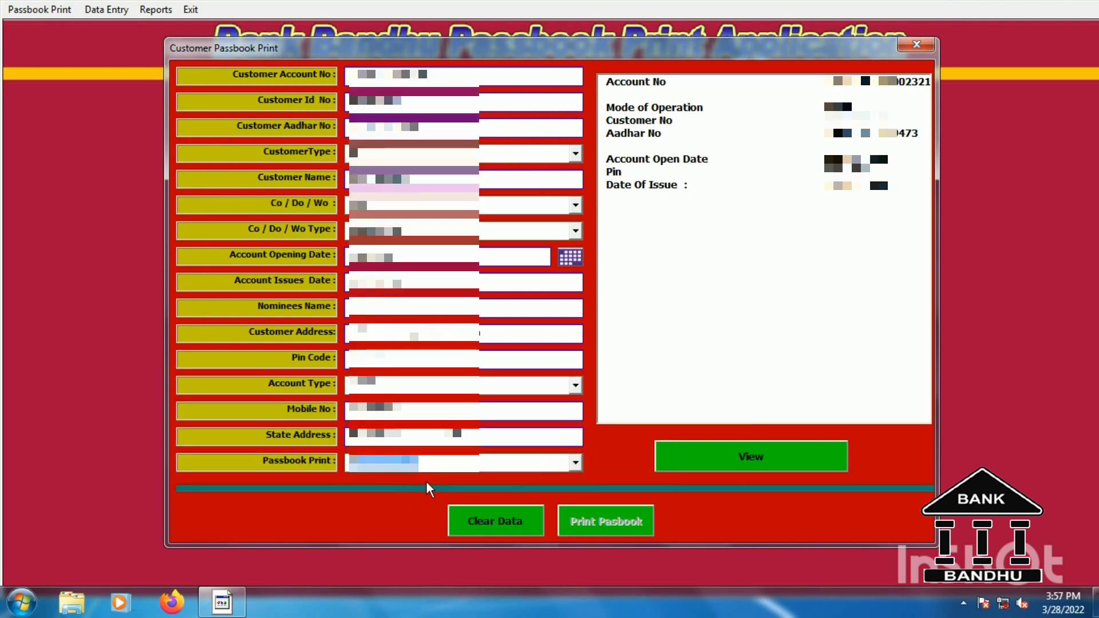